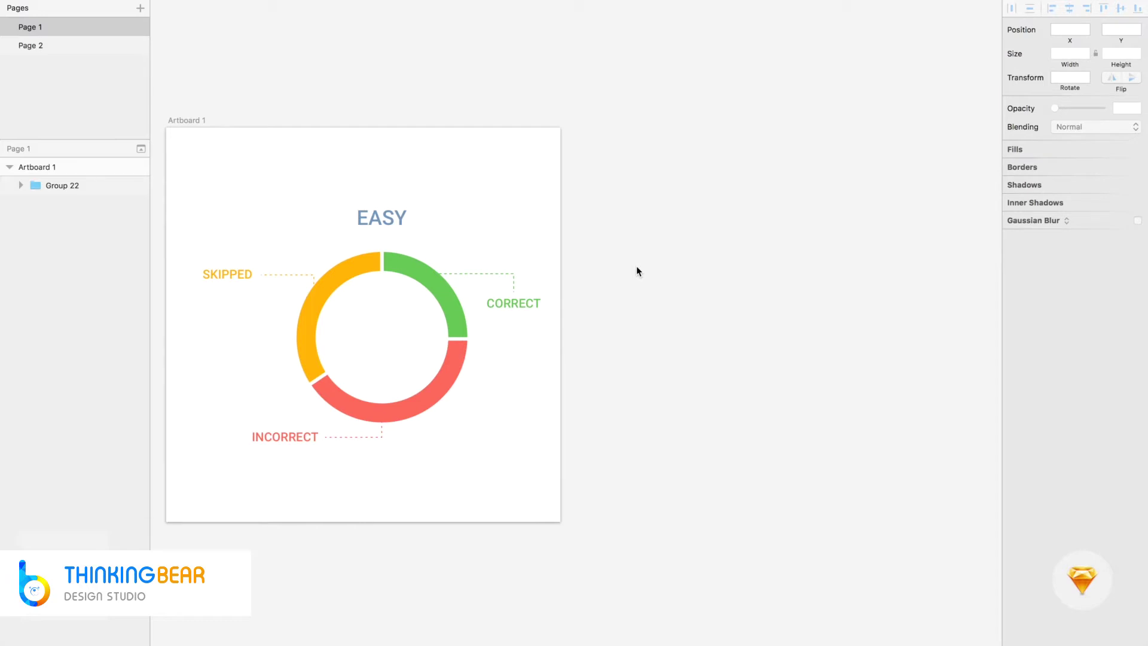
Inspect the existing donut chart group and Artboard 1's size.
click(415, 274)
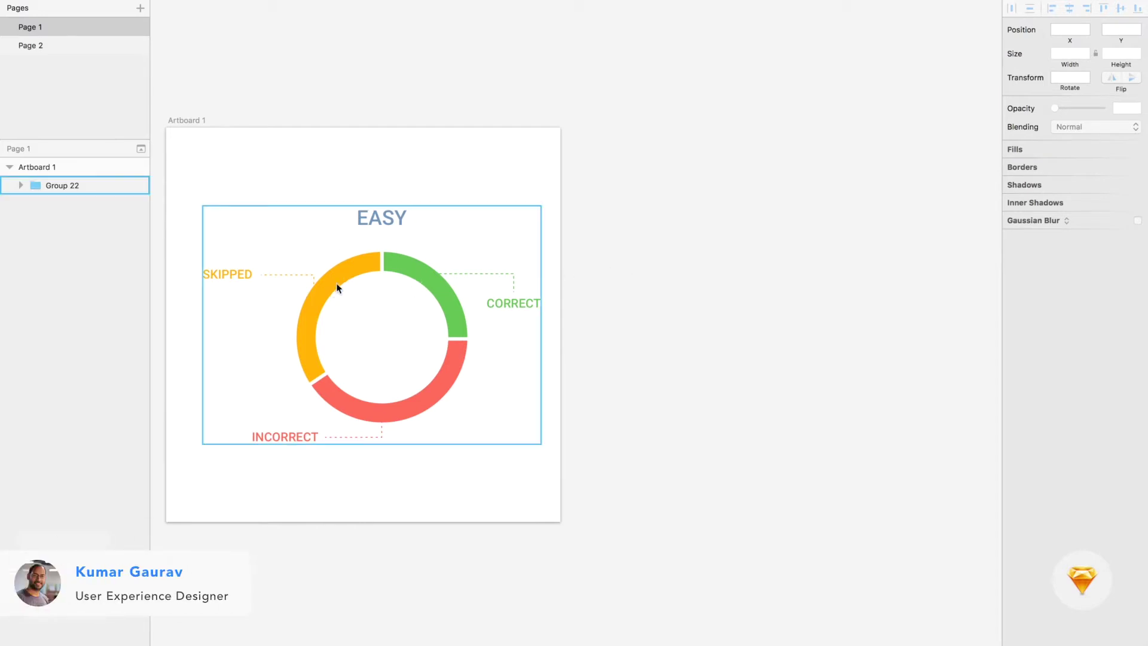
click(279, 219)
click(176, 118)
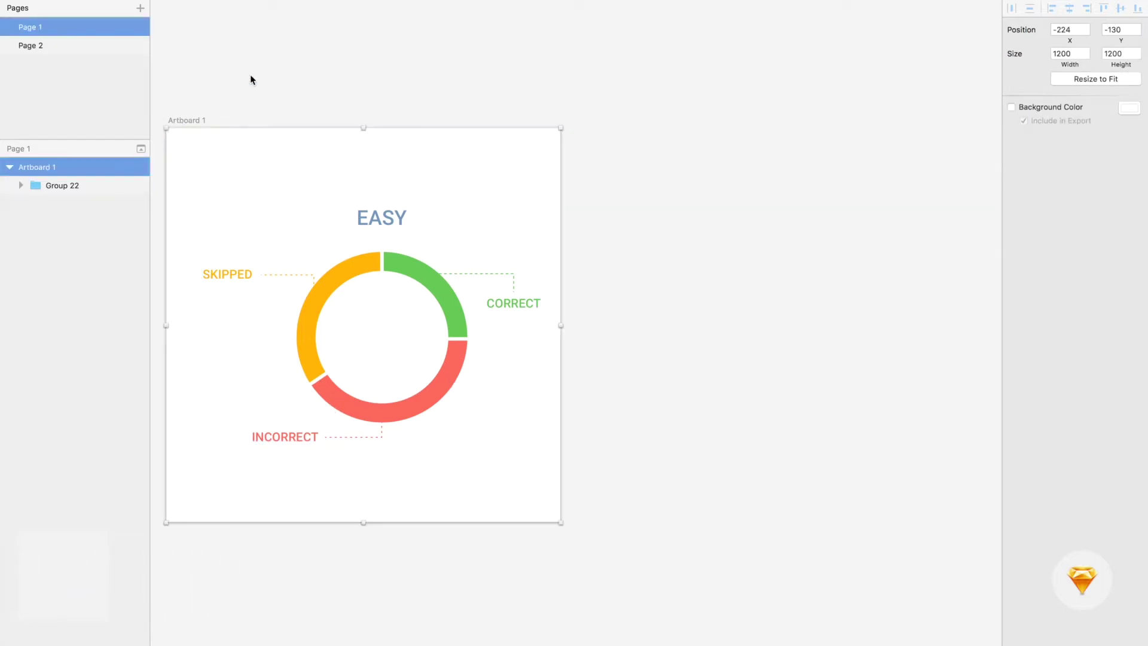
click(656, 160)
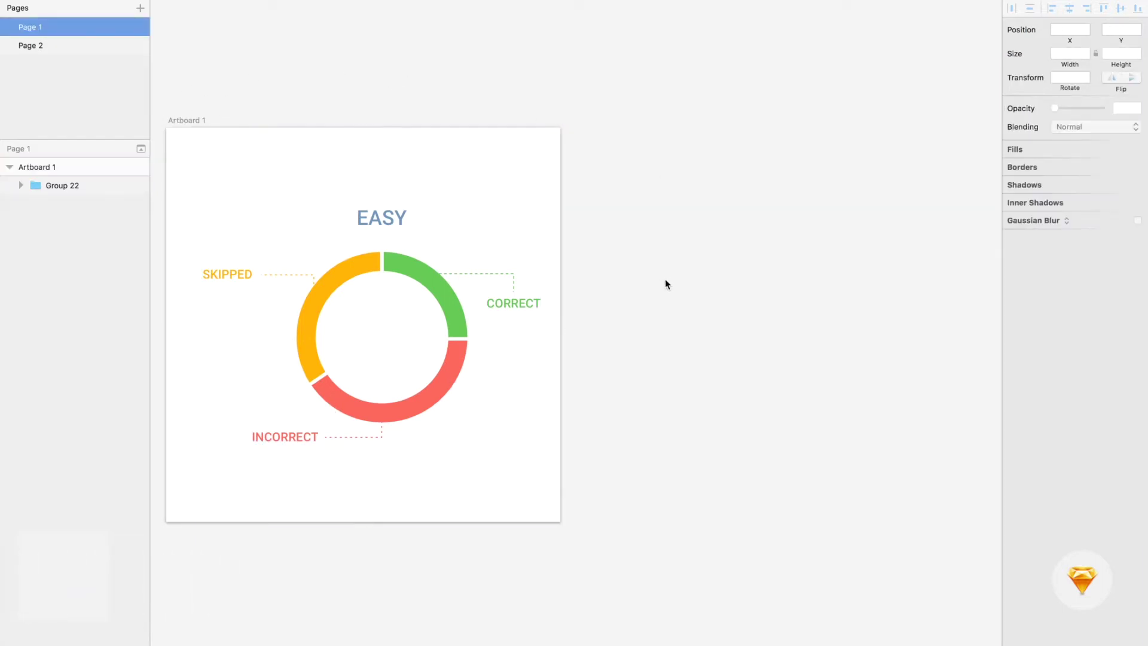
Draw Artboard 2 right of Artboard 1, set its width to 1200, and adjust the gap.
key(a)
drag(578, 127, 962, 522)
click(1068, 53)
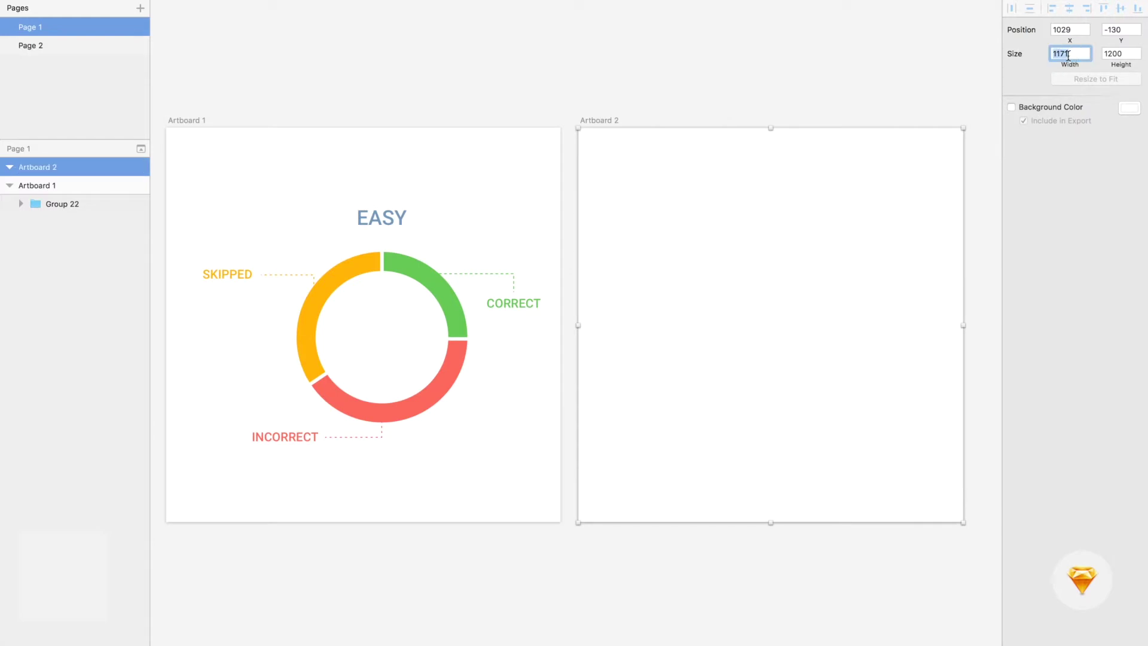
text(1200)
key(Return)
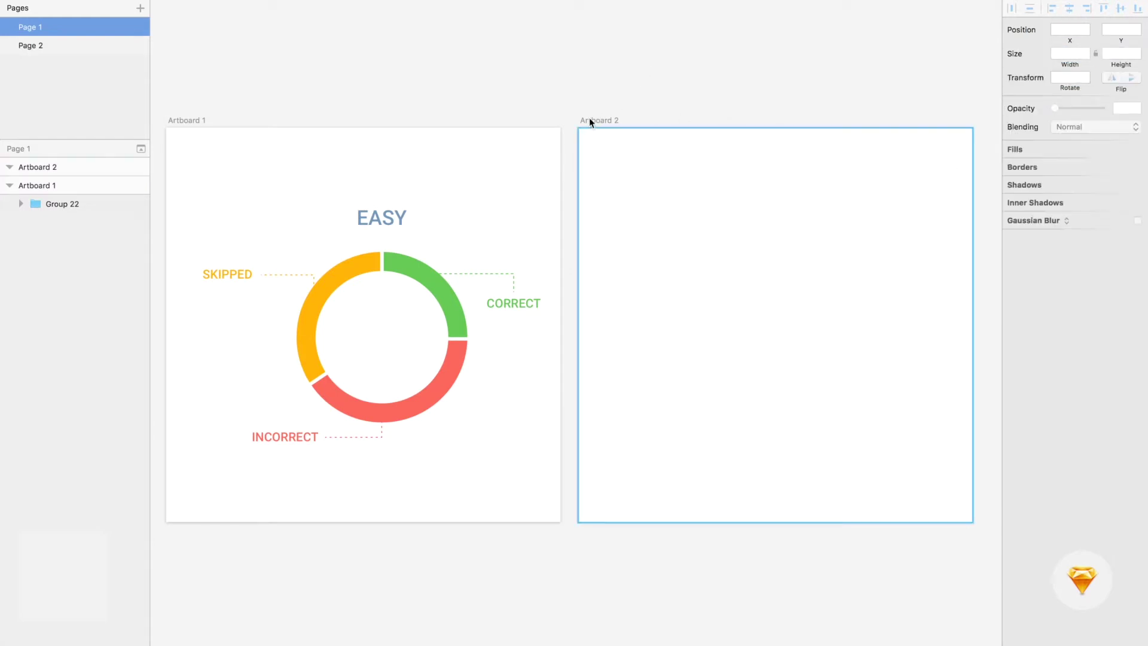
drag(589, 120, 607, 119)
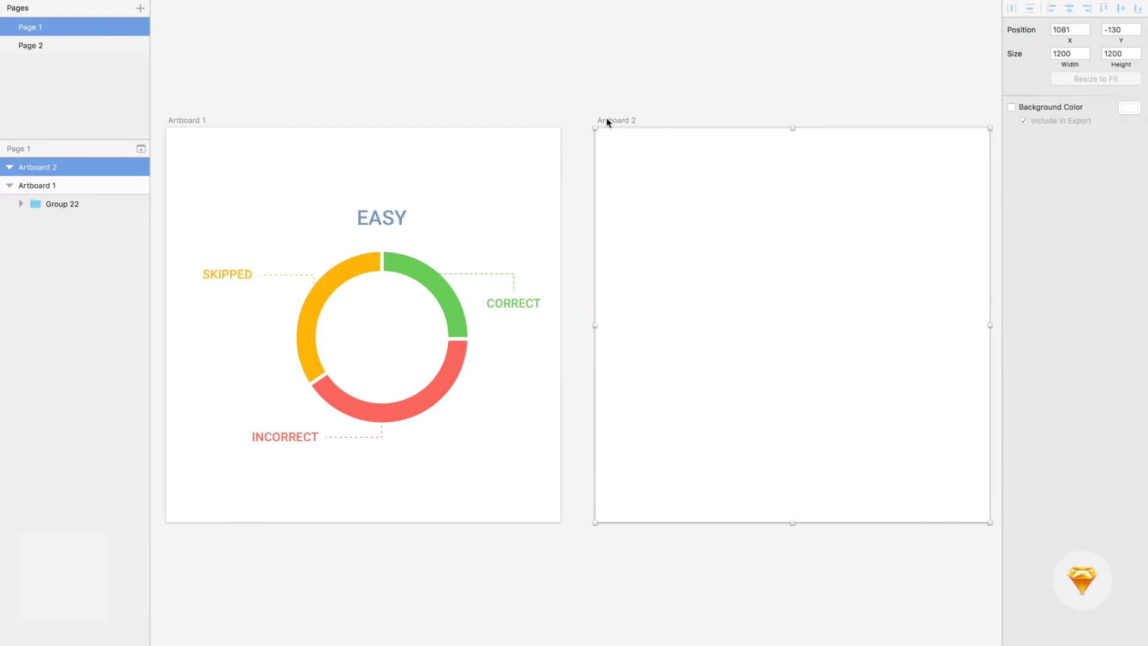
drag(607, 119, 606, 120)
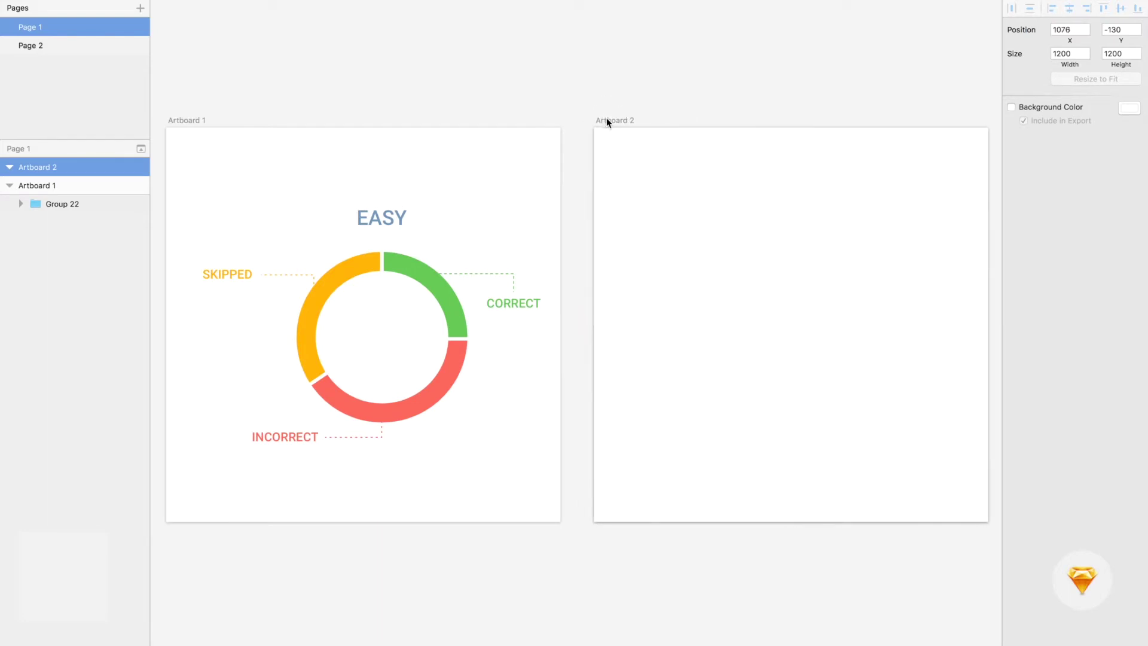
click(614, 115)
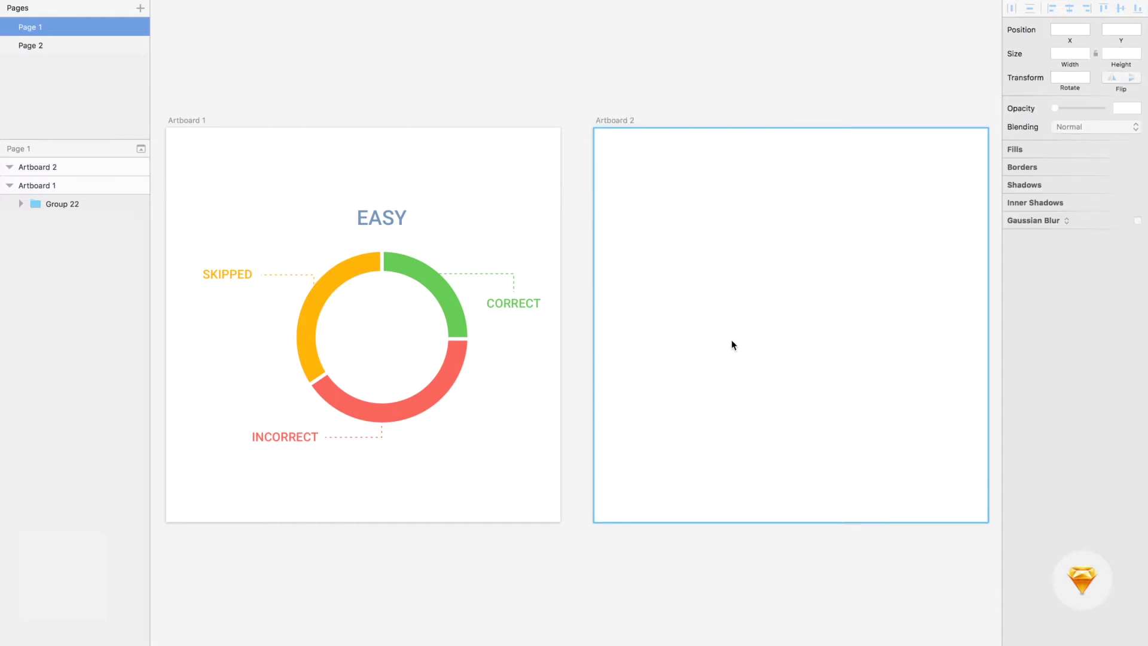
Draw a grey circle on Artboard 2, size it to 760, and centre it both ways.
key(o)
drag(697, 220, 868, 445)
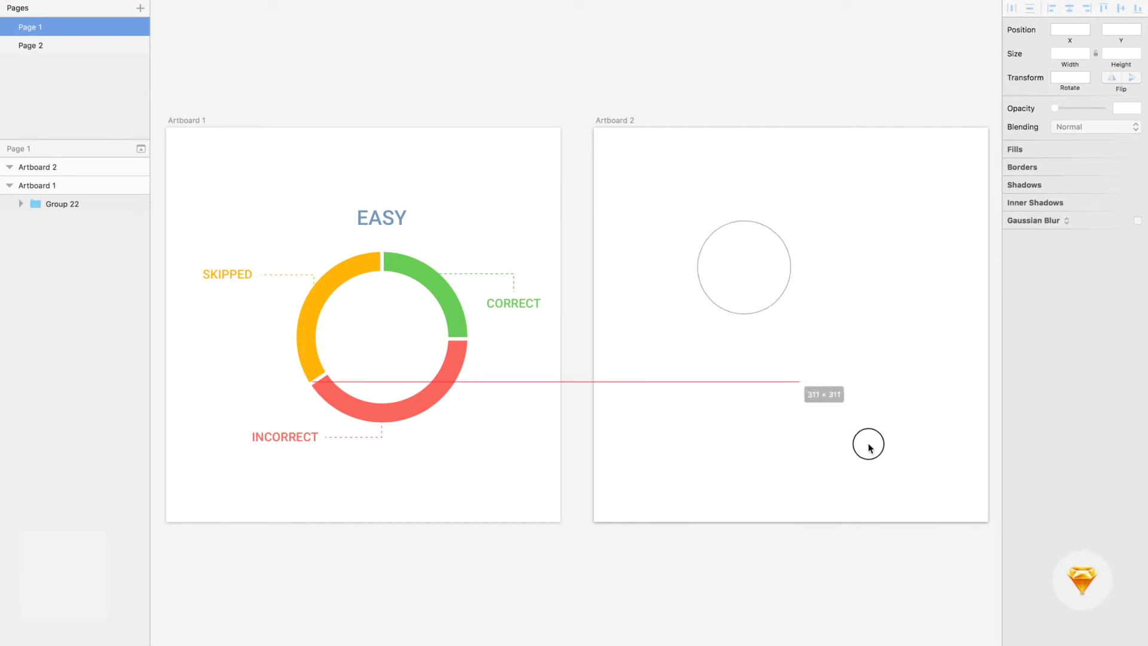
drag(868, 445, 955, 478)
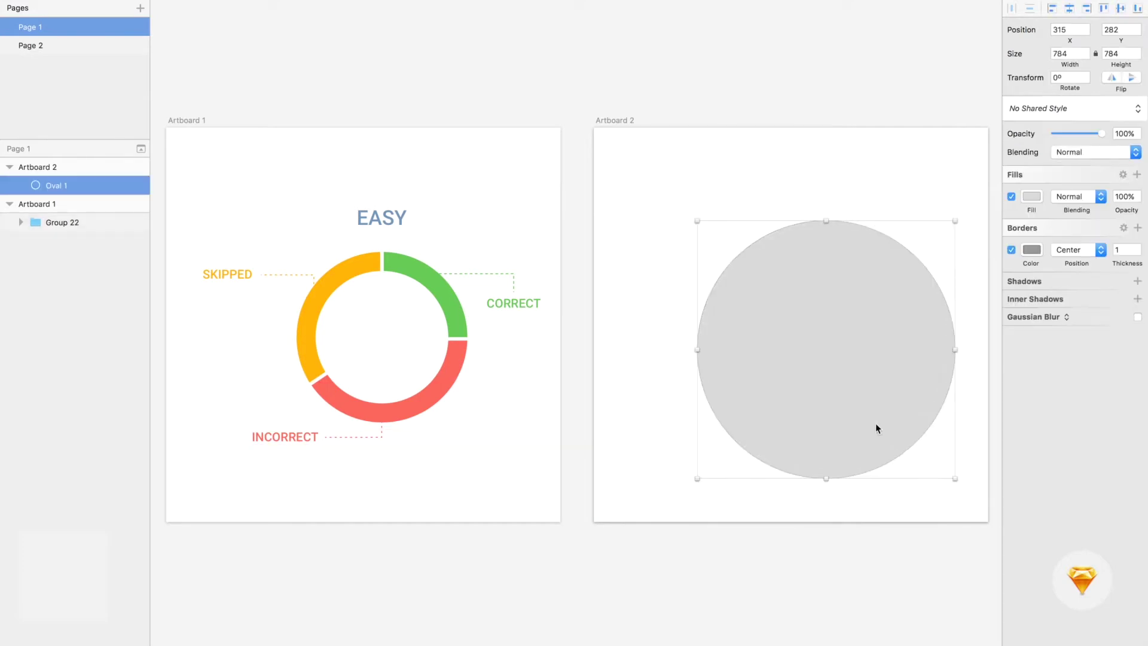
drag(876, 424, 841, 384)
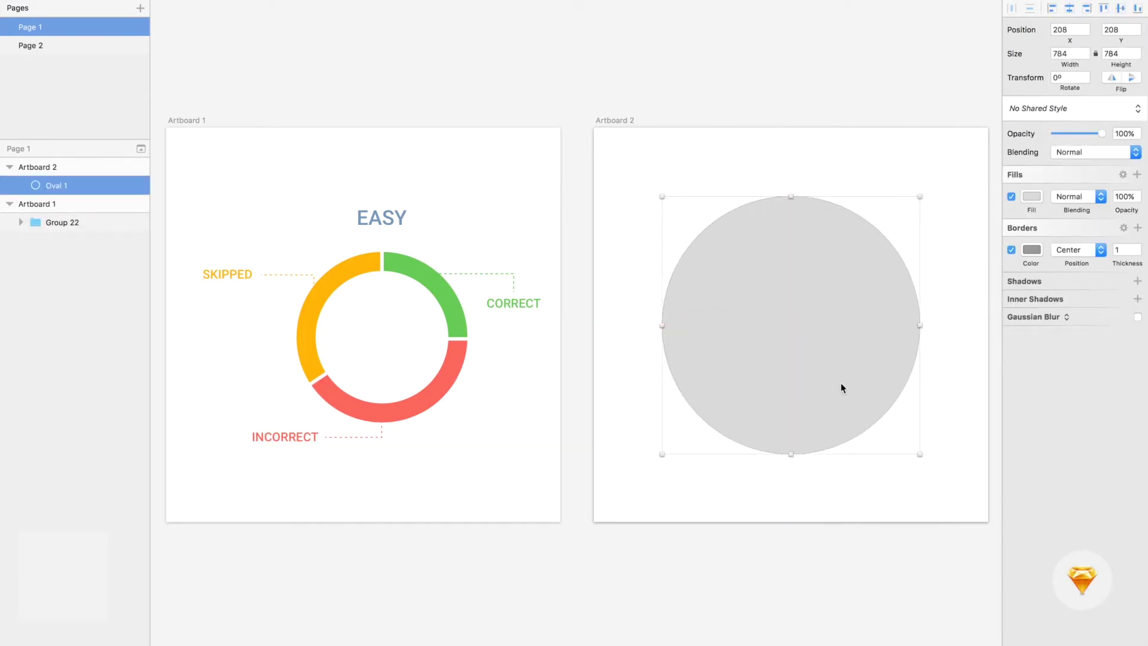
click(1065, 53)
text(1)
text(0)
key(Return)
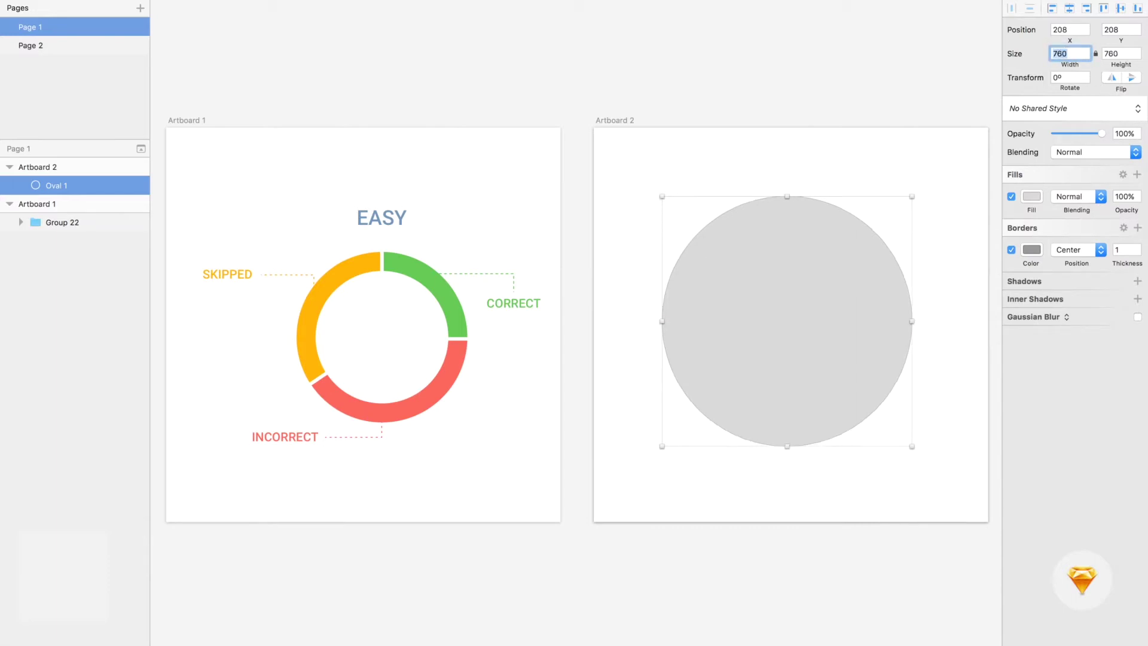
click(1069, 9)
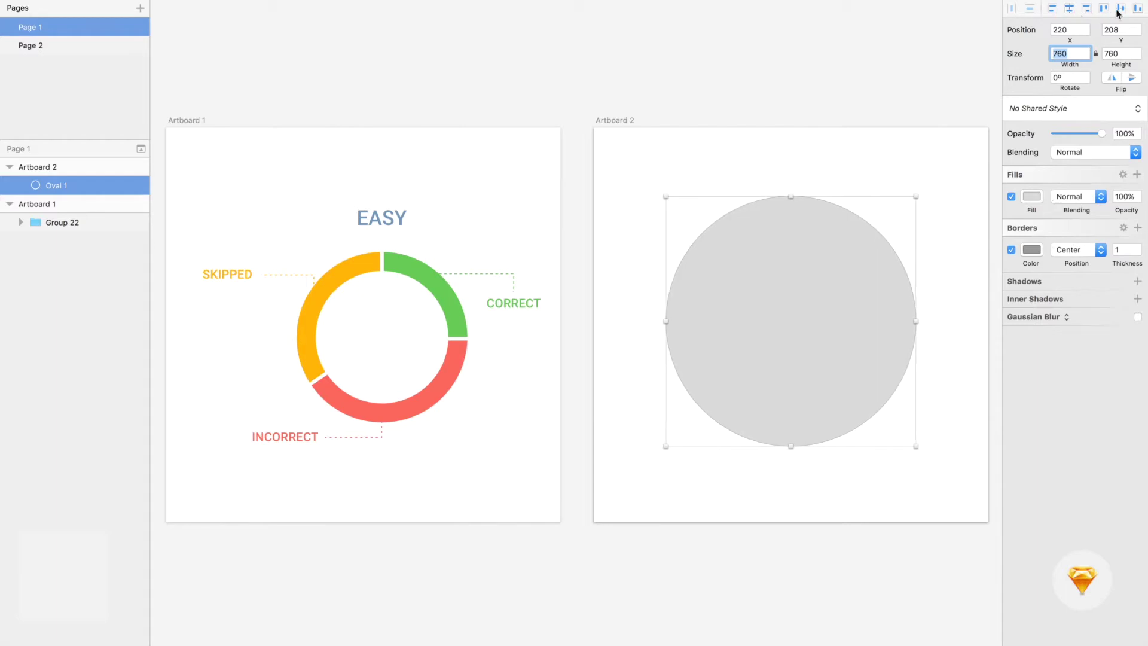
click(1121, 8)
Make a duplicate copy of the grey circle.
click(816, 550)
click(762, 388)
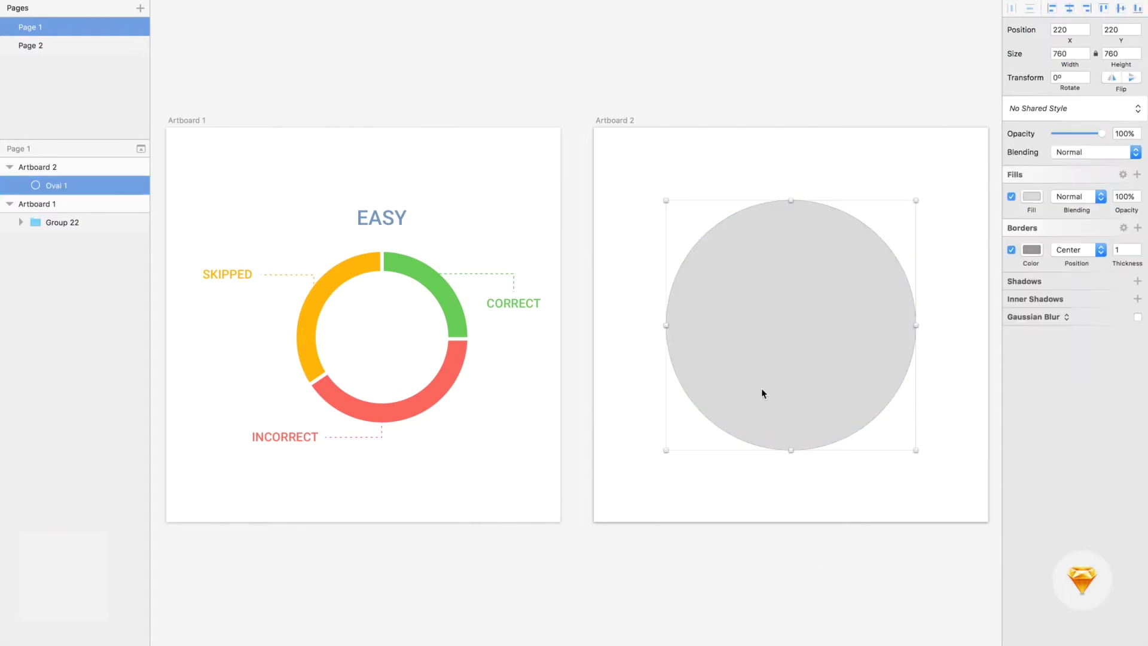
key(super+d)
Shrink the circle copy to a 540-wide inner circle centred on the artboard.
key(alt)
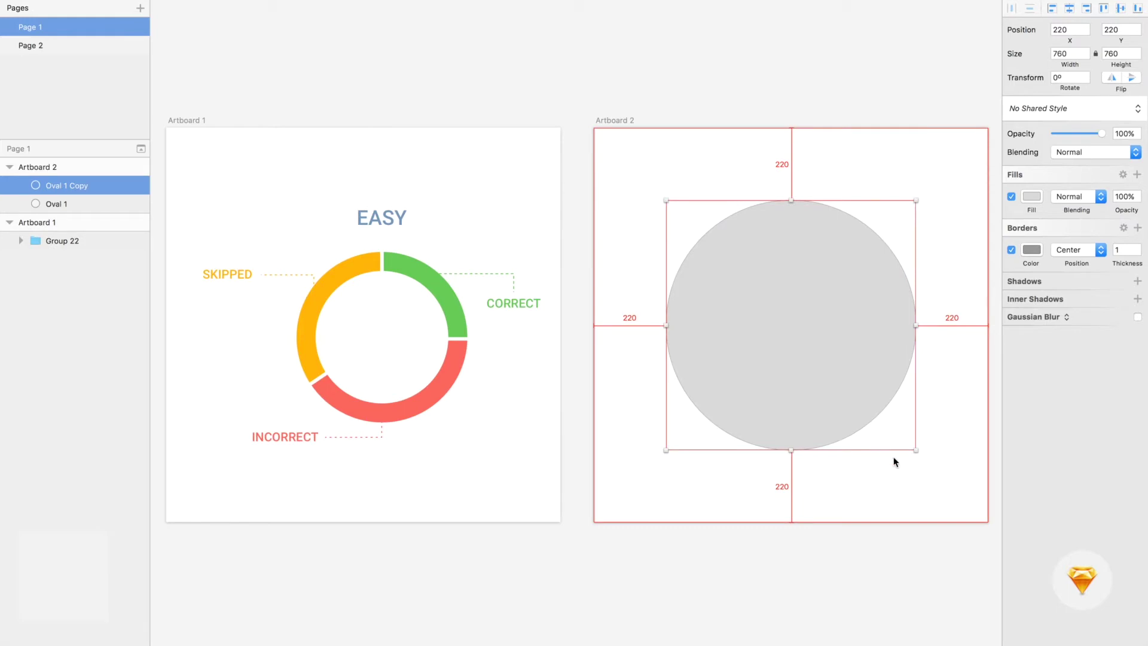
drag(915, 450, 873, 390)
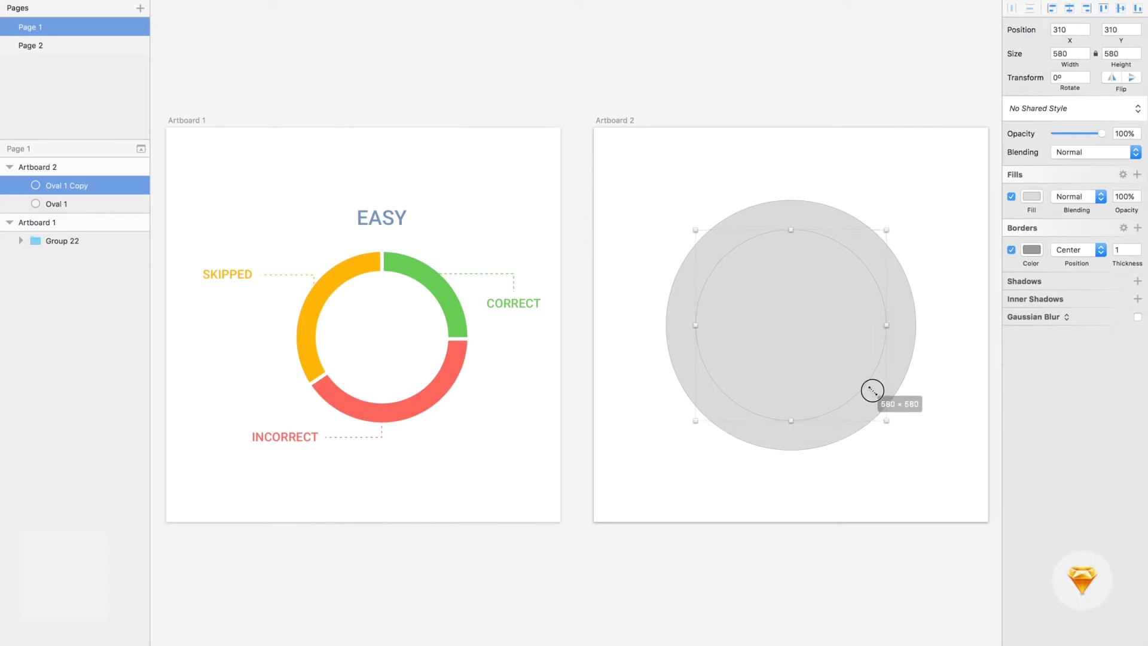
click(864, 541)
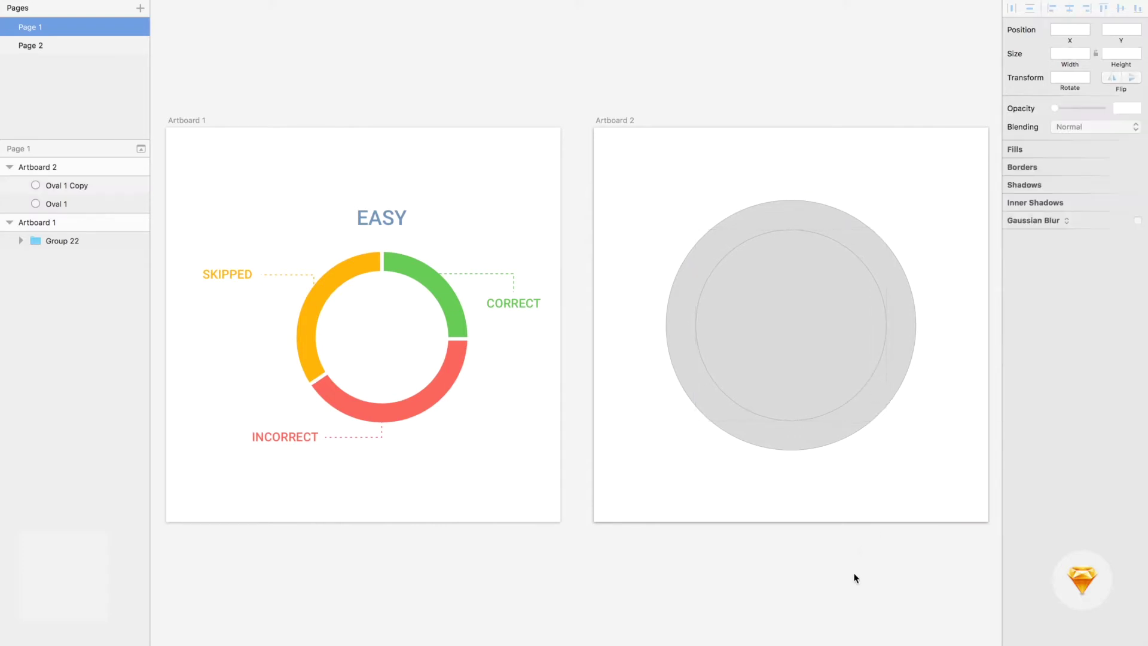
click(813, 363)
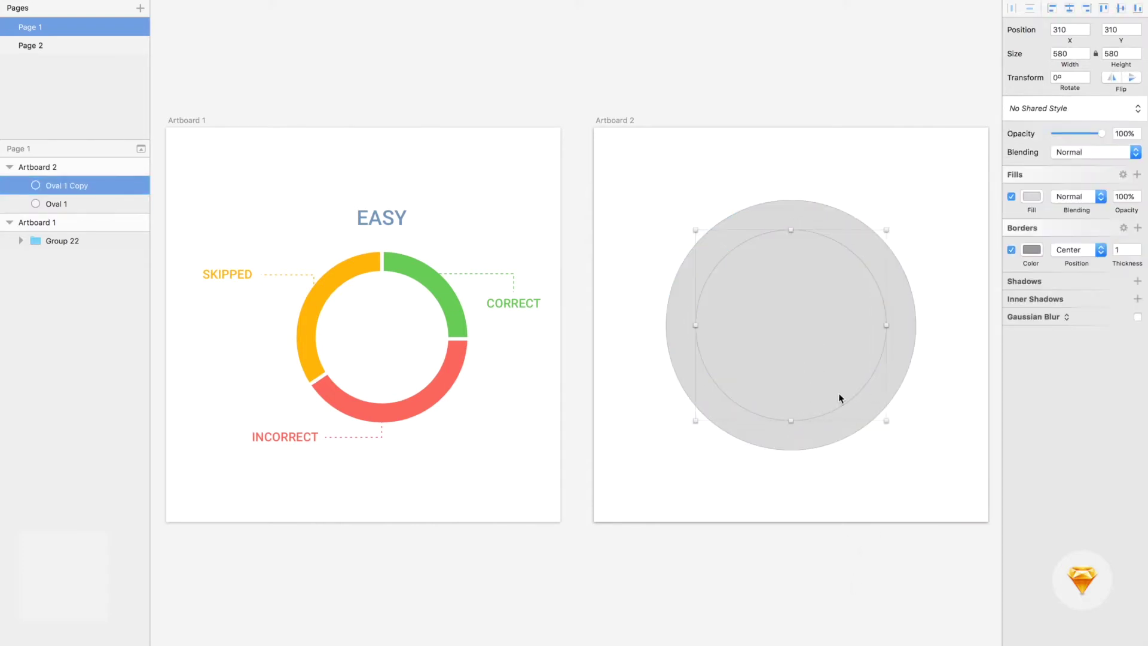
key(alt)
drag(886, 420, 876, 404)
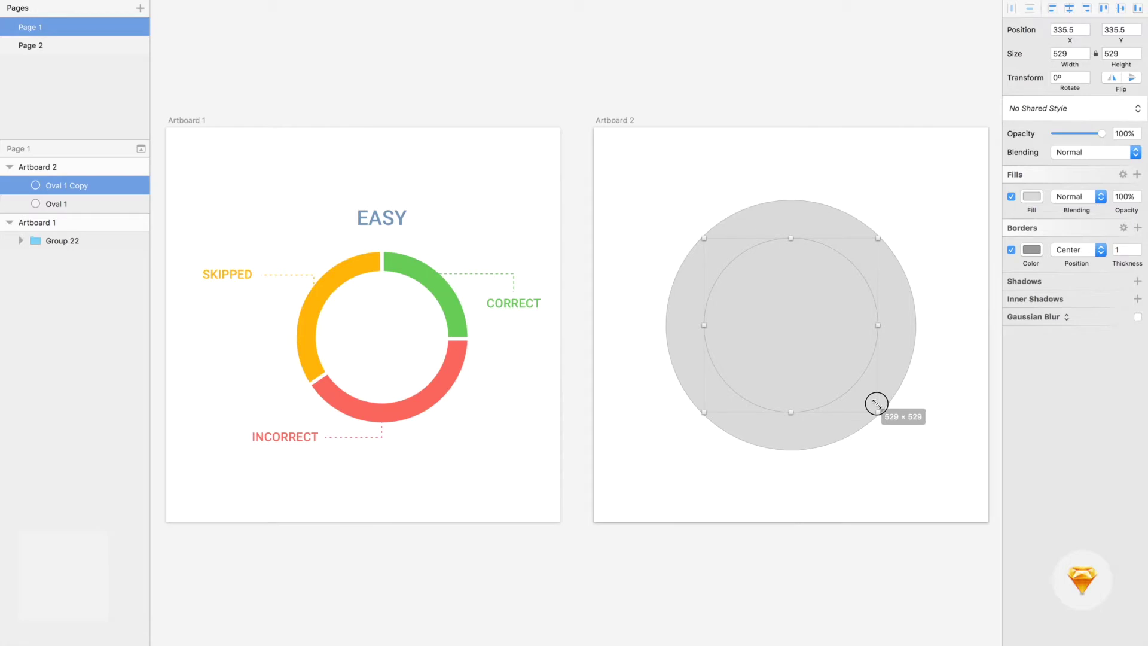
drag(876, 403, 876, 404)
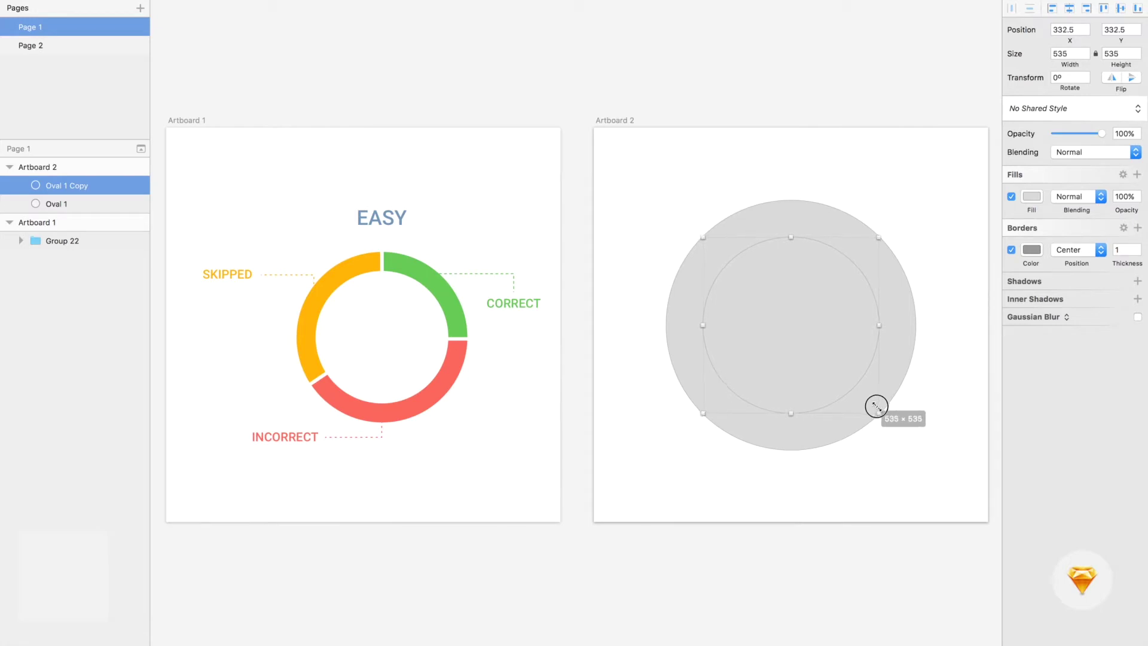
drag(876, 404, 878, 406)
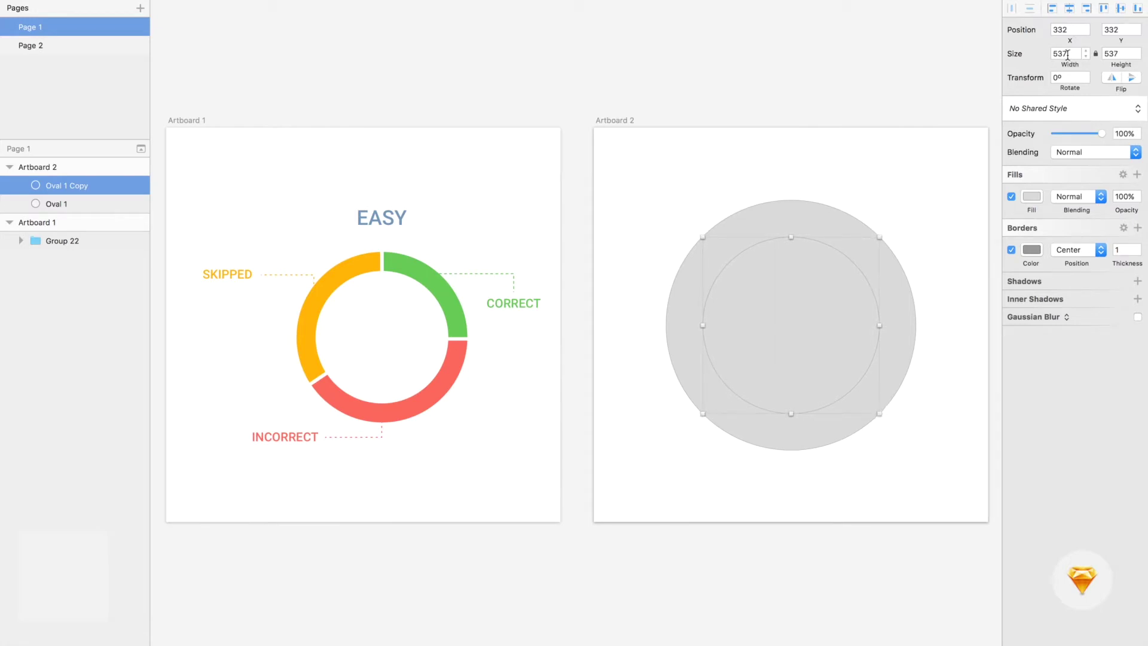
click(1068, 54)
text(540)
key(Return)
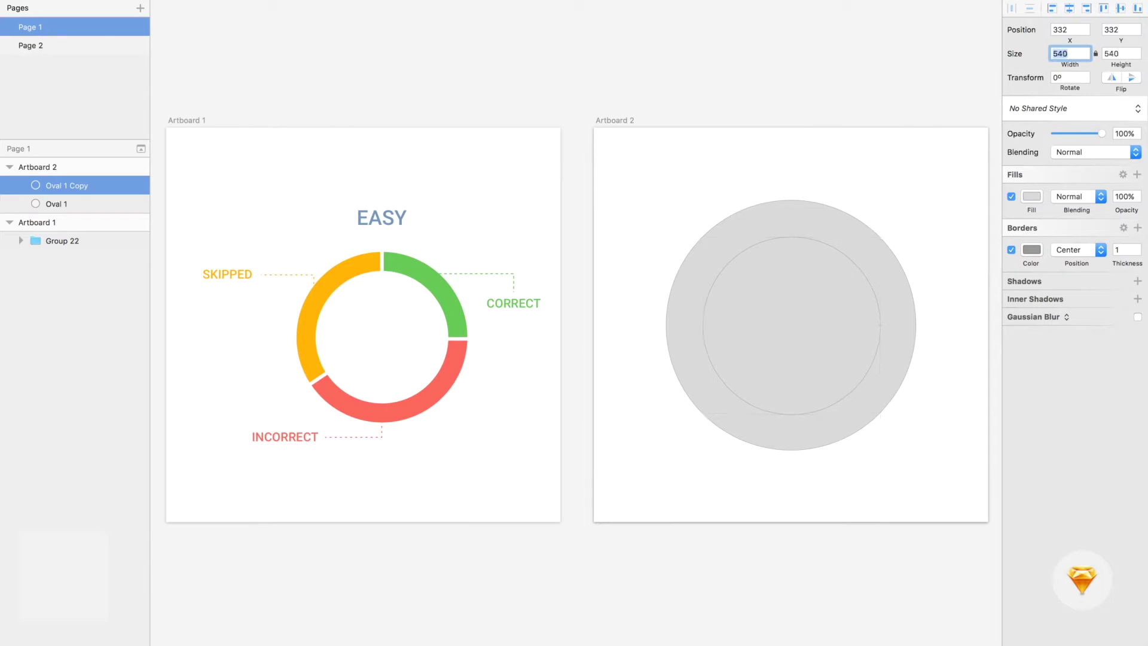
click(1069, 8)
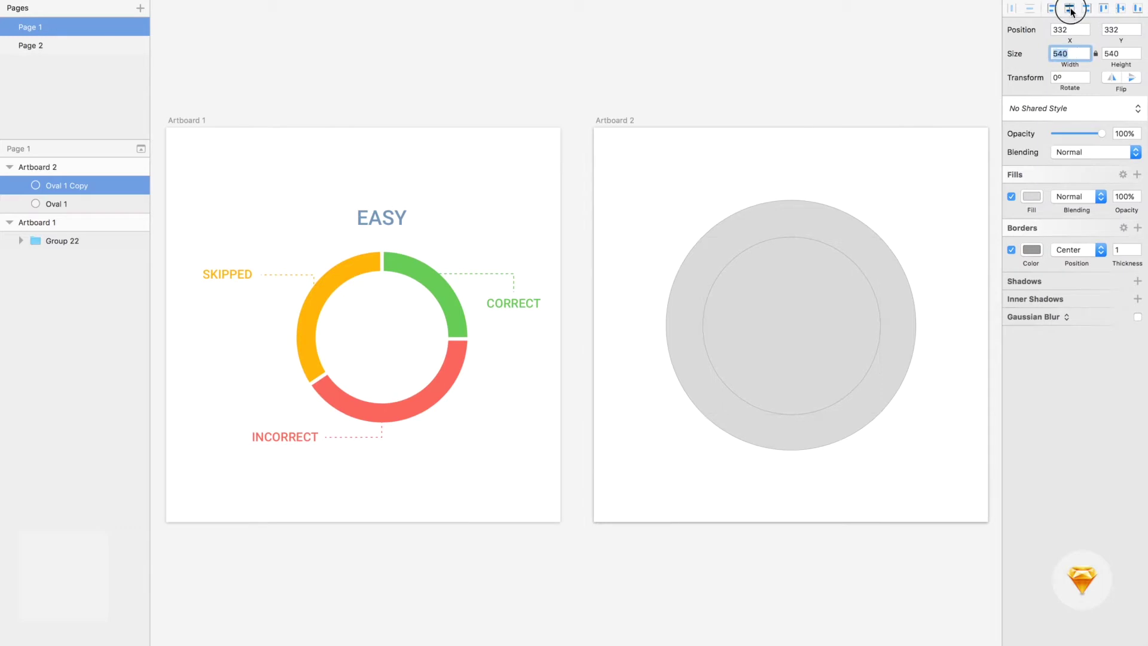
click(1120, 8)
click(822, 581)
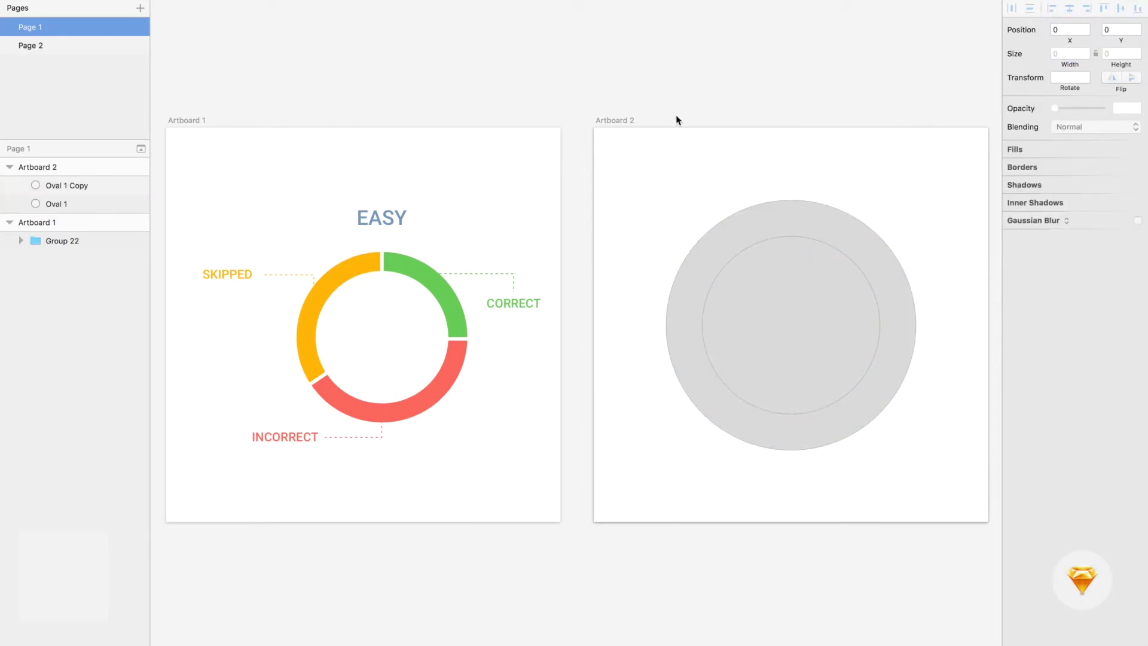
Subtract the inner circle from the outer circle to form a ring.
drag(677, 112, 906, 570)
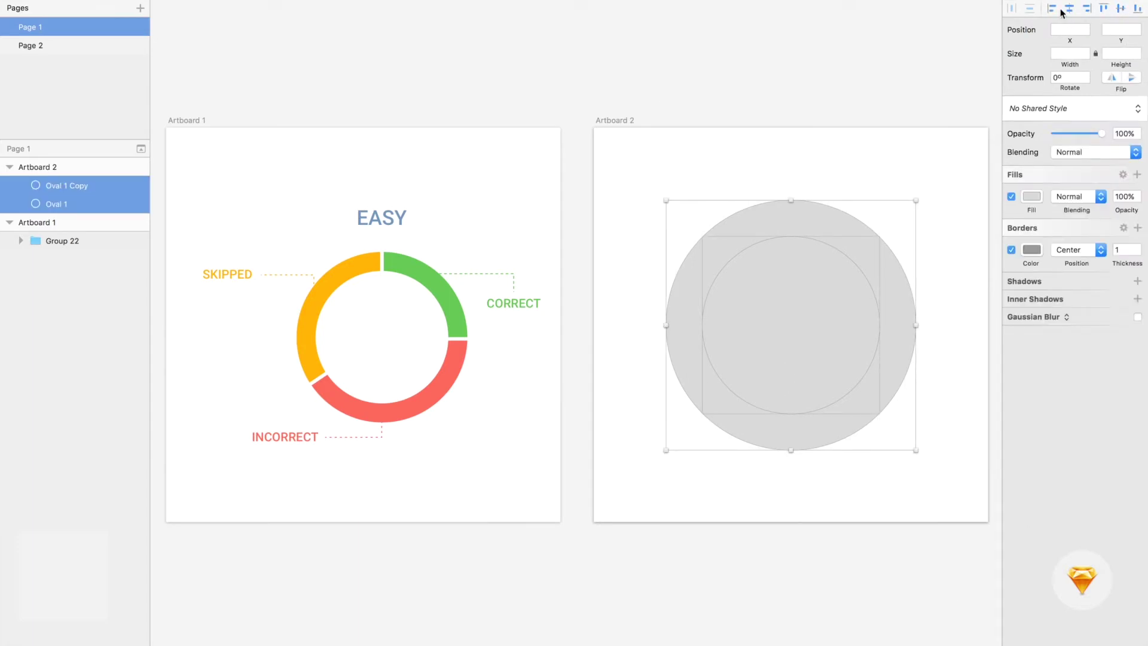
click(799, 43)
click(713, 369)
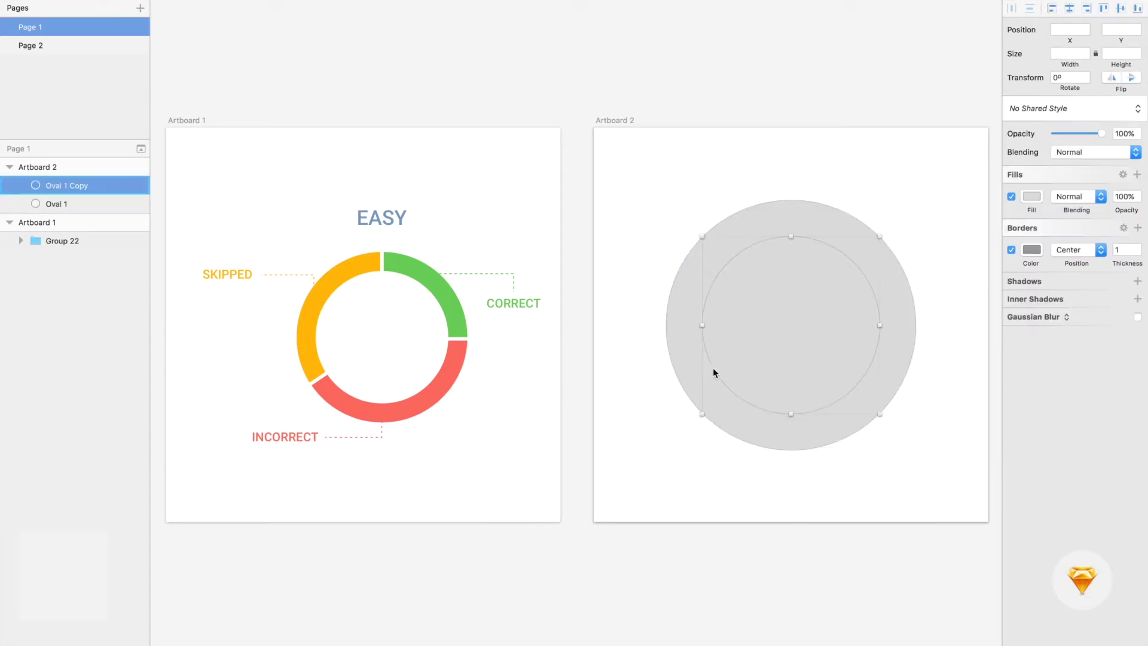
click(641, 2)
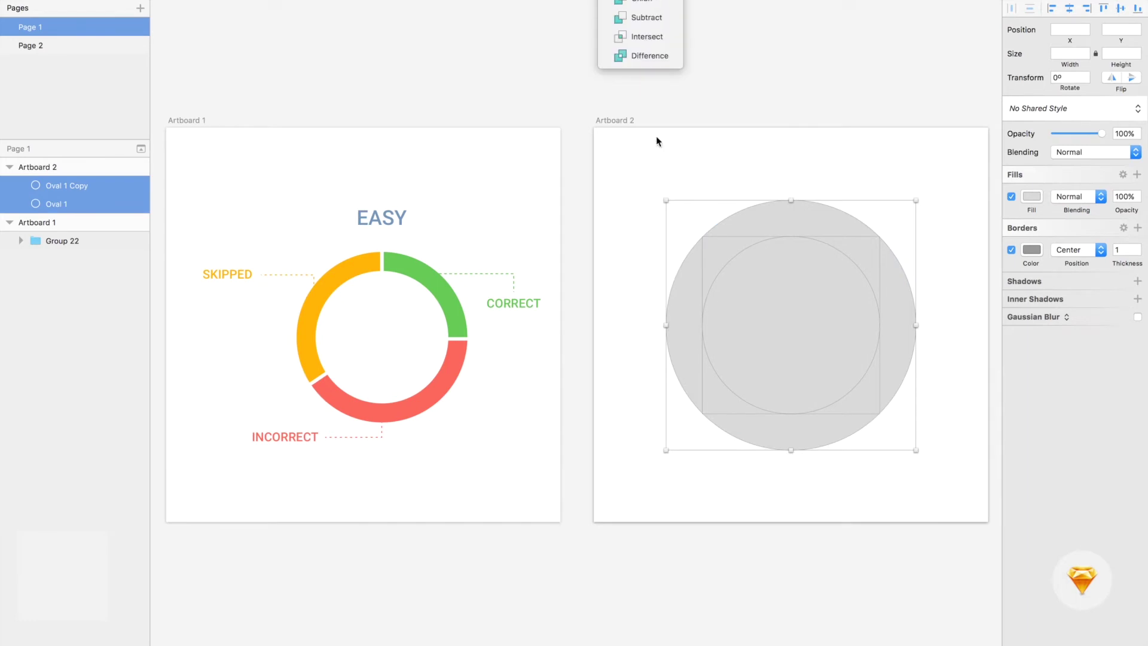
click(646, 17)
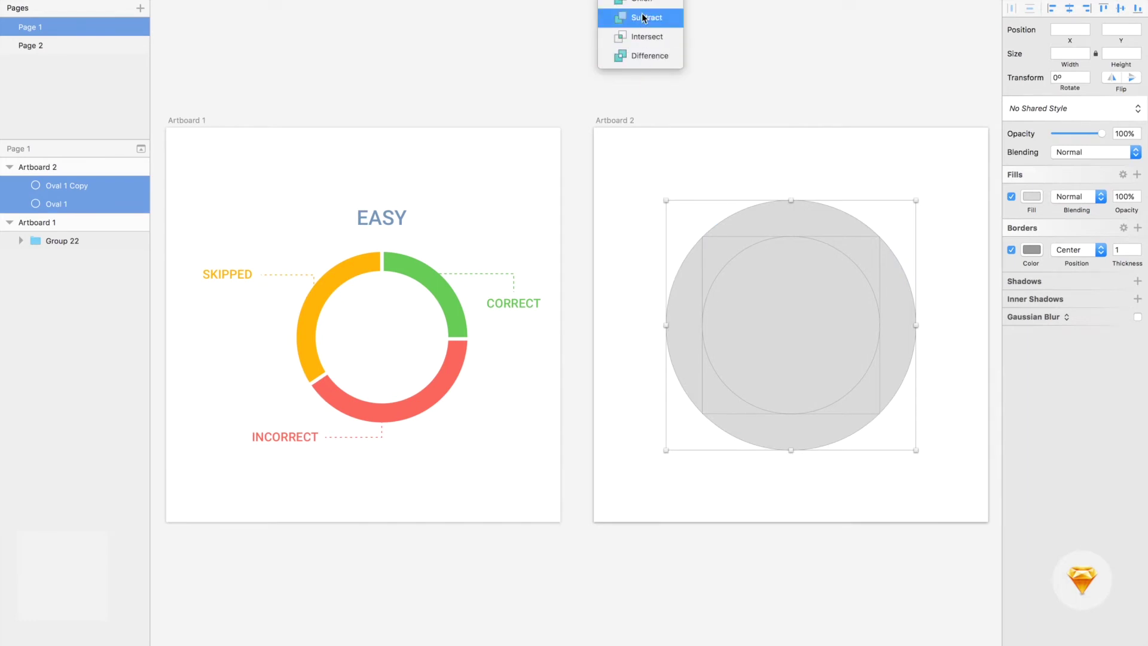
click(784, 70)
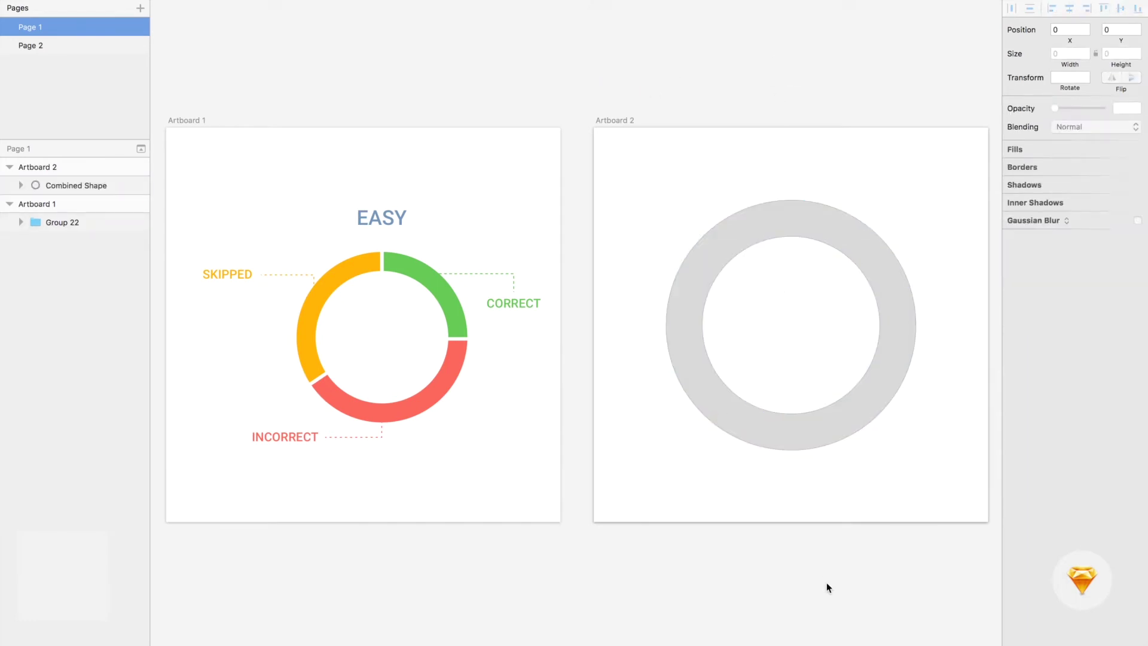
Draw a thin bar at the ring's centre and size it 16 wide by 160 tall.
click(788, 316)
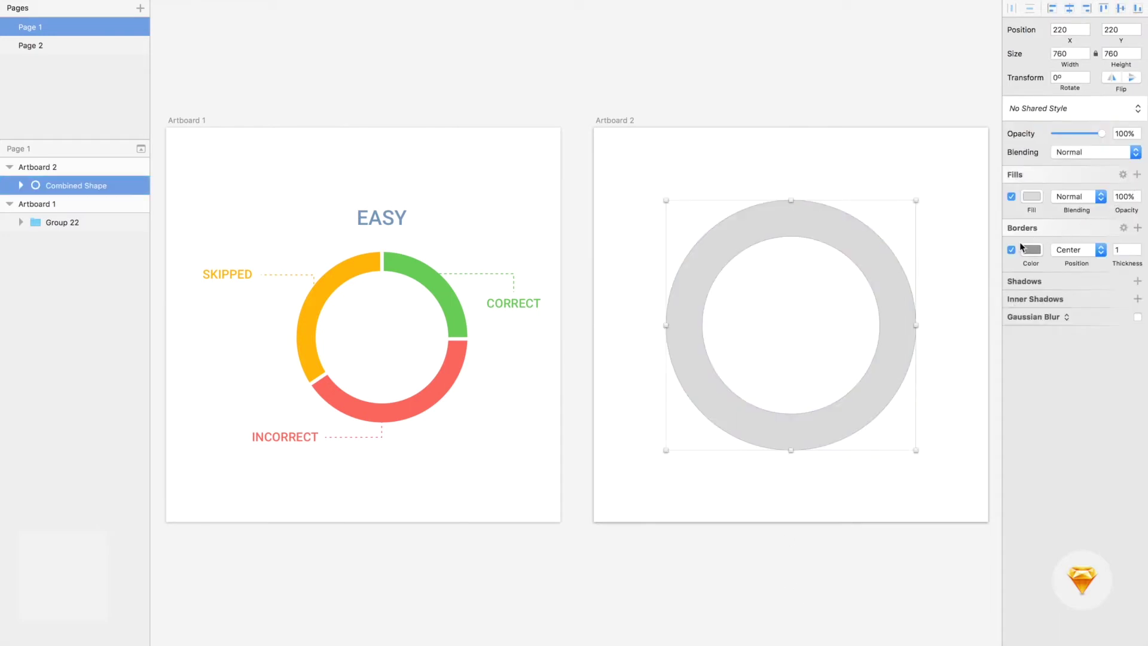
click(918, 257)
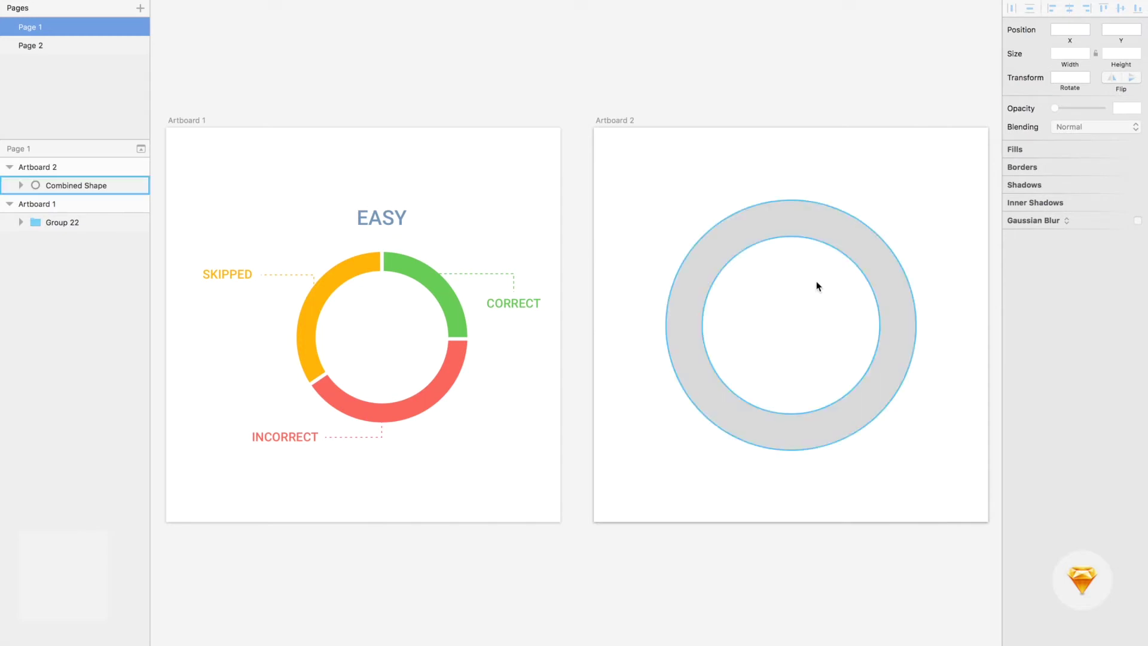
key(o)
drag(791, 303, 794, 329)
click(1071, 54)
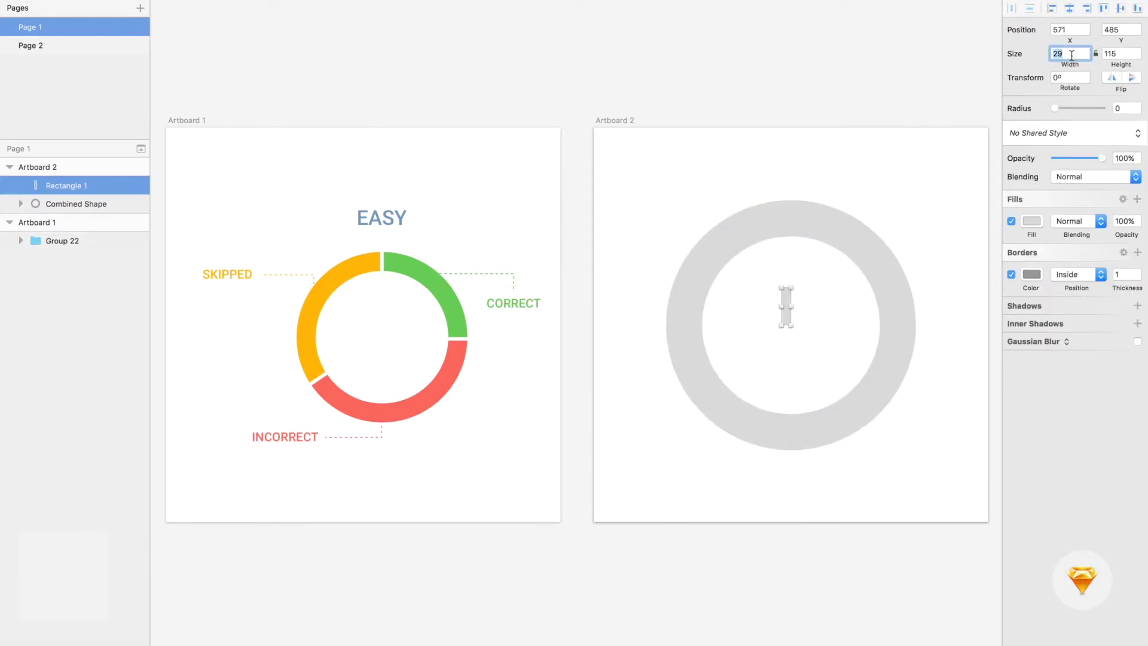
text(2)
key(Tab)
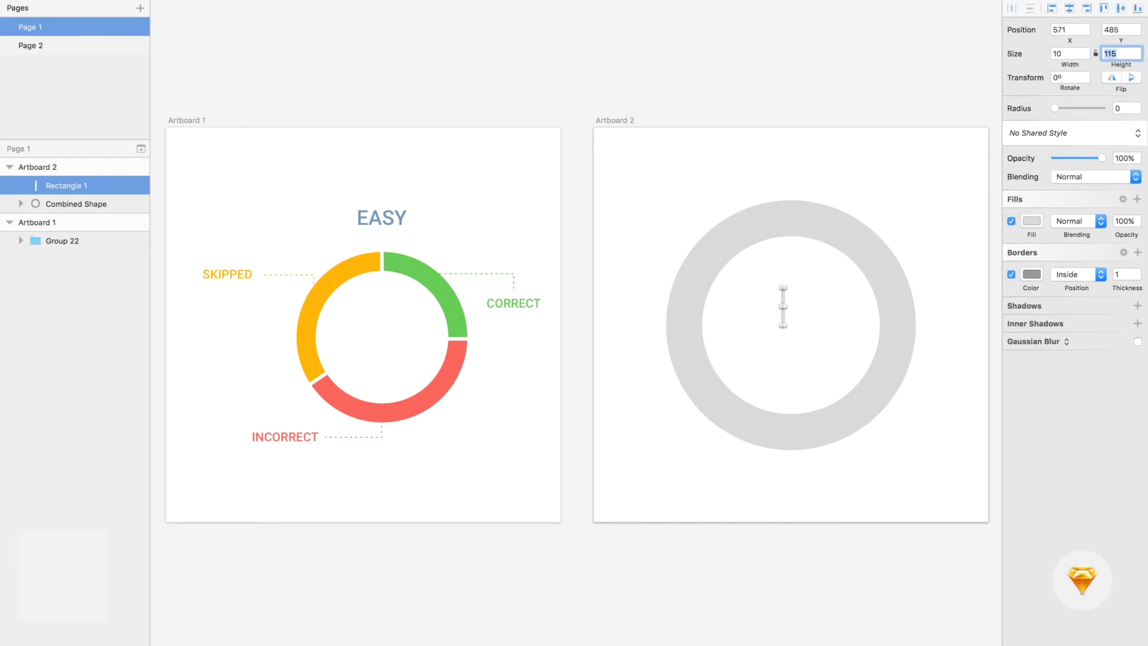
key(shift+Up)
text(160)
click(1053, 53)
key(shift+Up)
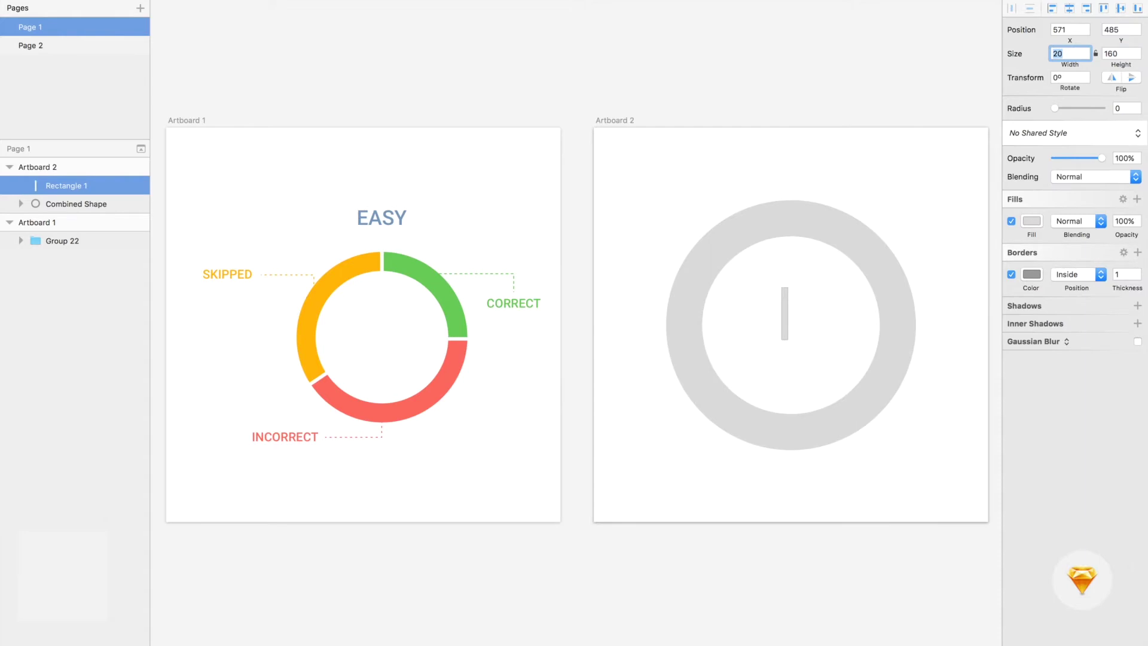
key(Down)
key(Down)
key(Escape)
click(787, 326)
Move the bar to the ring's top, then add rotated copies at the right and lower left.
drag(787, 326, 789, 215)
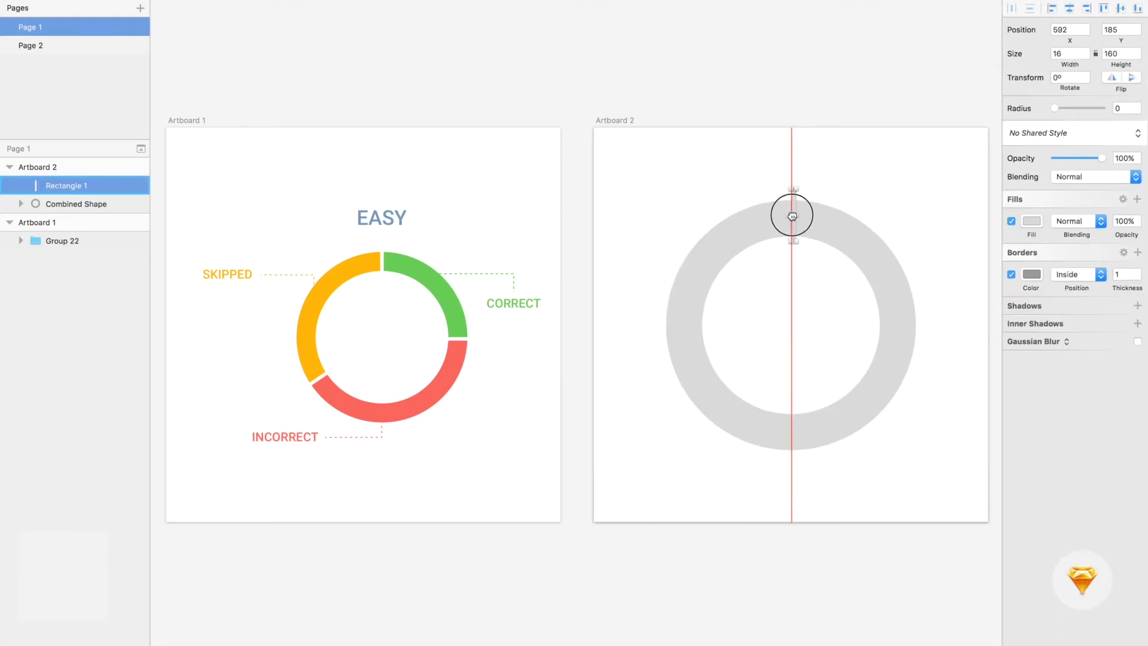
drag(789, 215, 791, 220)
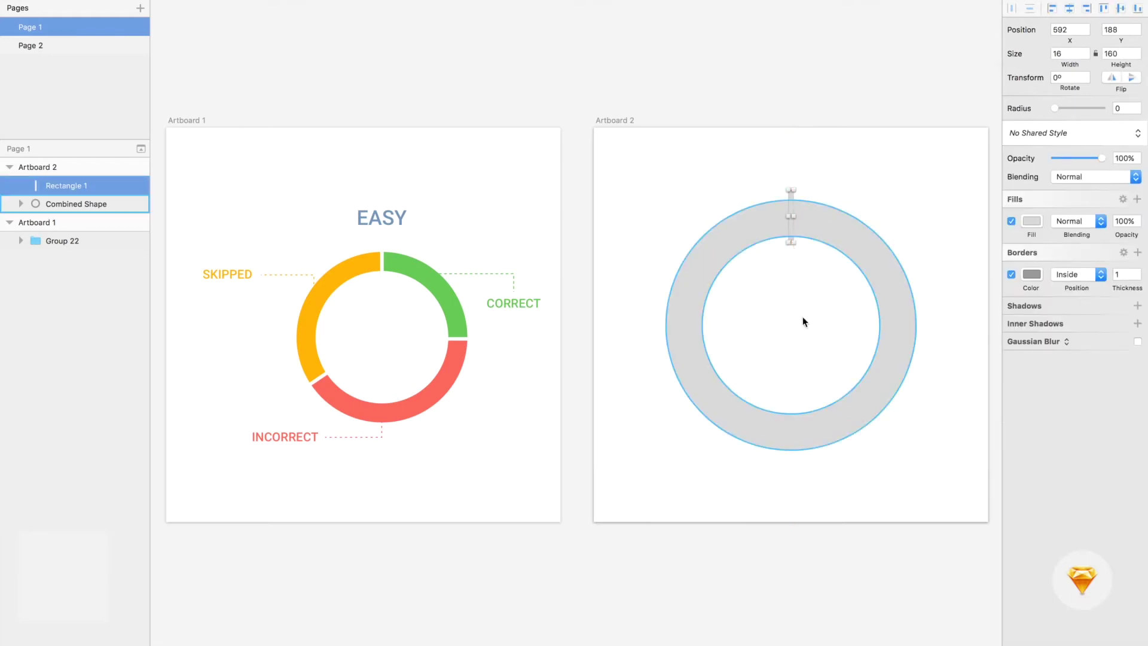
key(super+d)
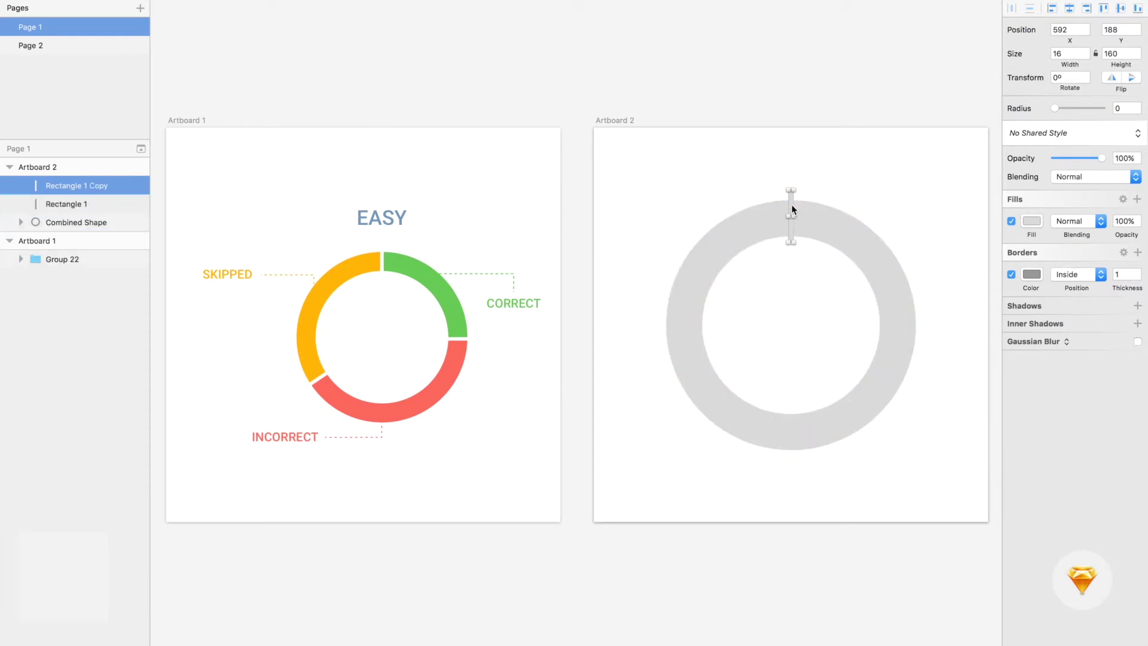
drag(793, 211, 892, 316)
mouse_move(891, 299)
mouse_down()
mouse_move(917, 334)
mouse_move(910, 328)
mouse_up()
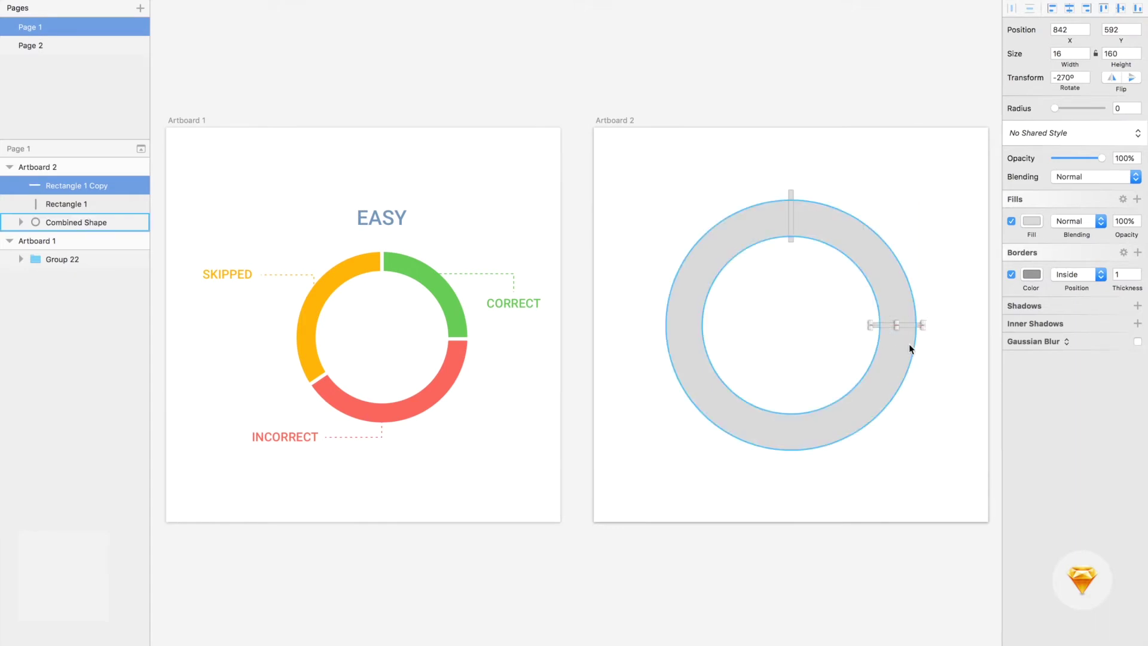
key(super+d)
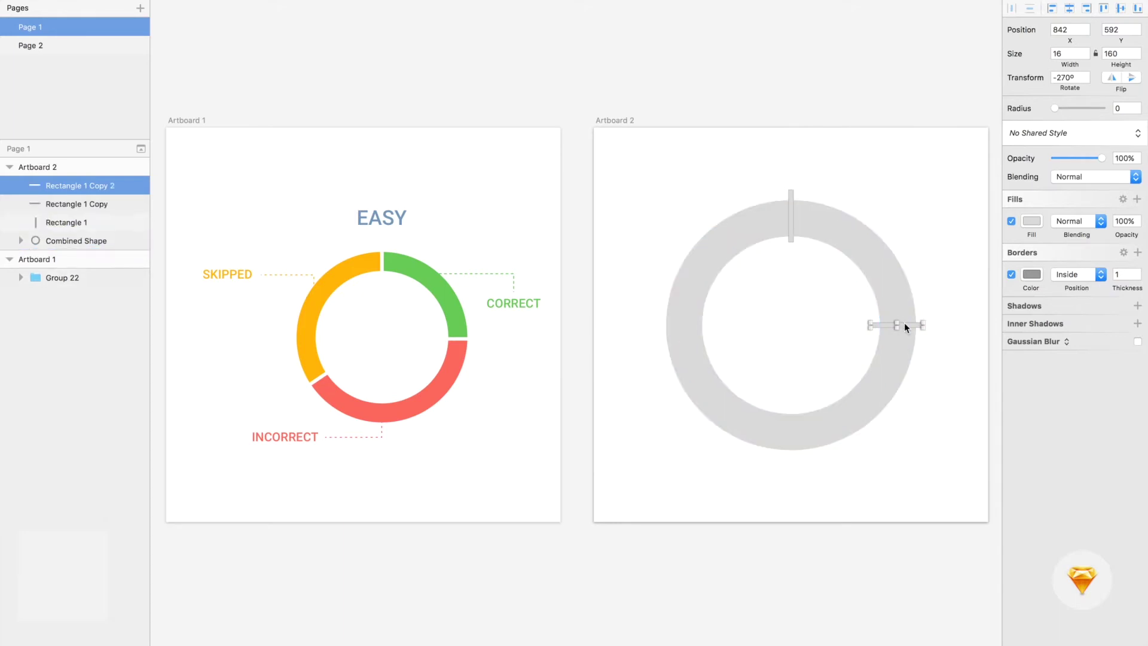
drag(904, 323, 779, 393)
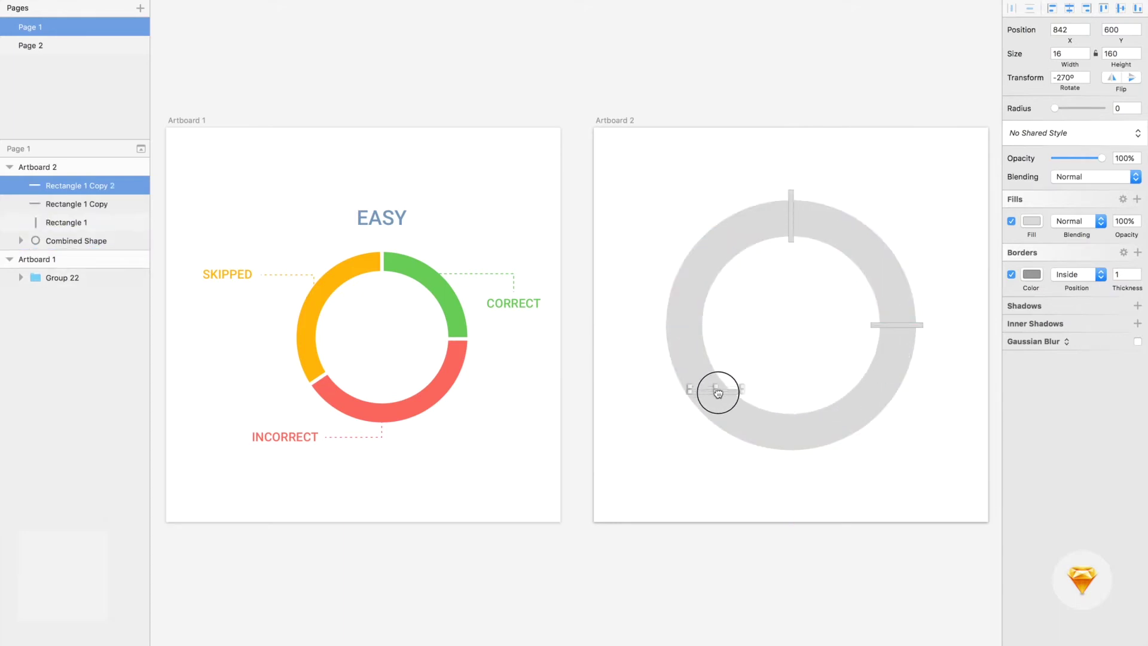
mouse_move(779, 393)
mouse_down()
mouse_move(710, 393)
mouse_move(738, 374)
mouse_up()
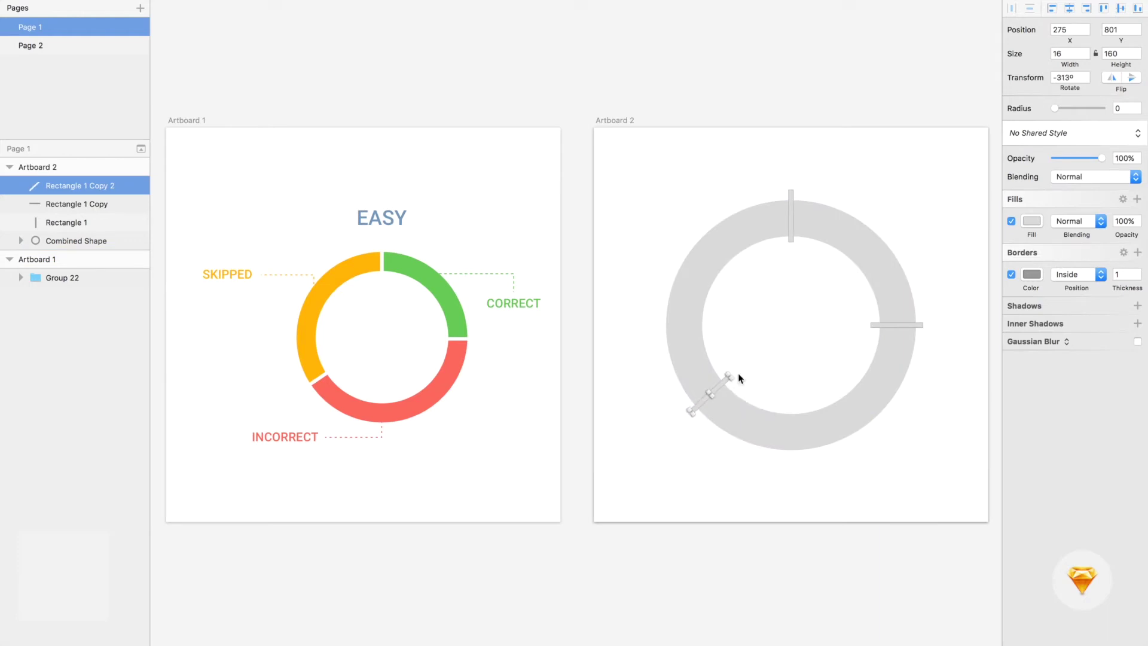
Subtract the three bars from the ring, leaving three grey arcs separated by gaps.
click(767, 323)
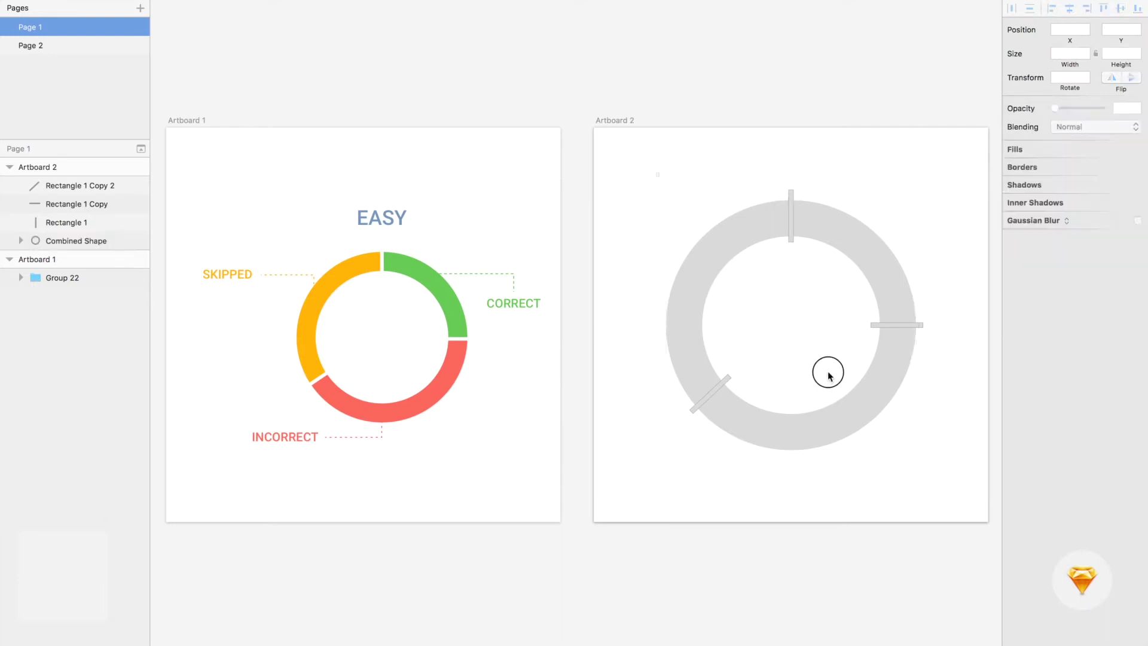
drag(658, 174, 930, 541)
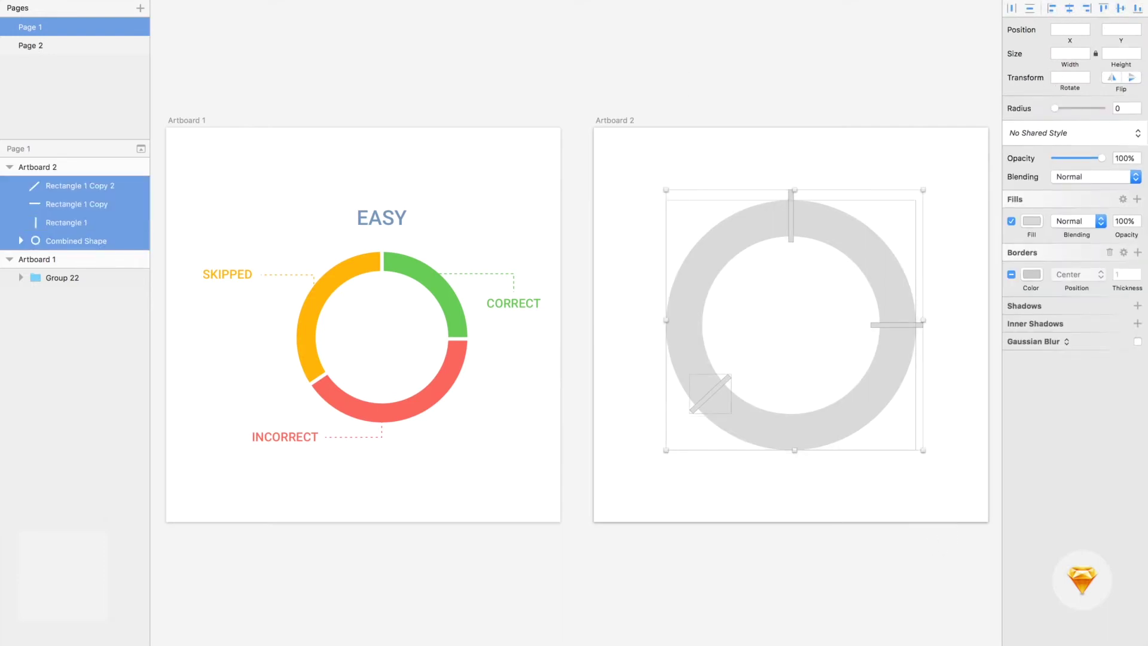
click(651, 3)
click(641, 18)
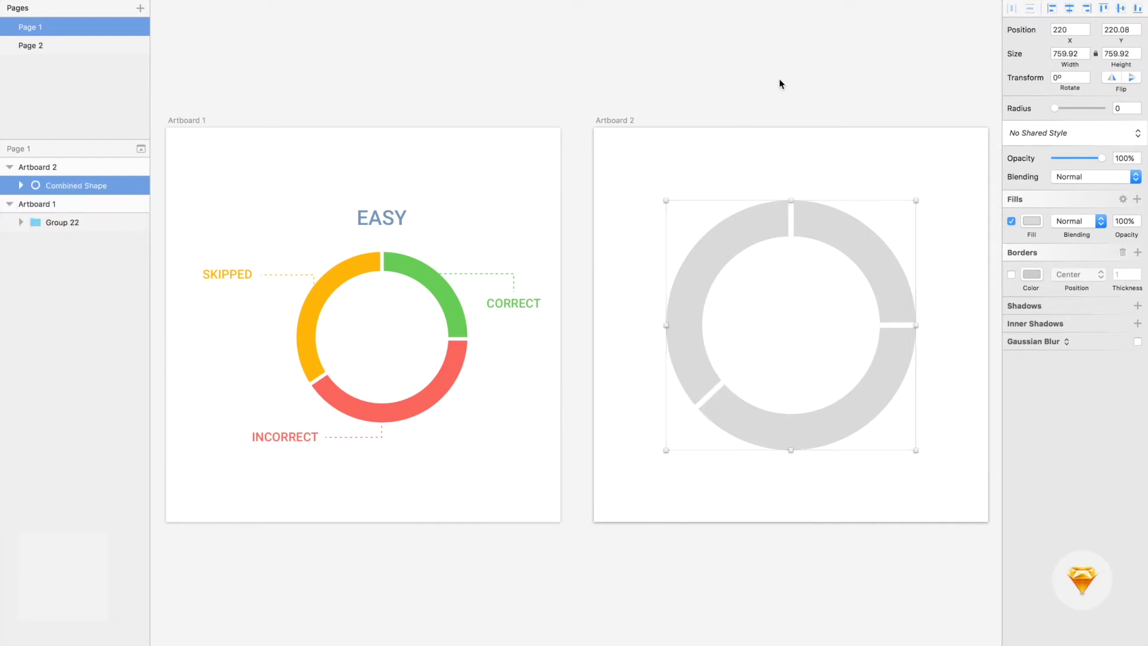
click(845, 371)
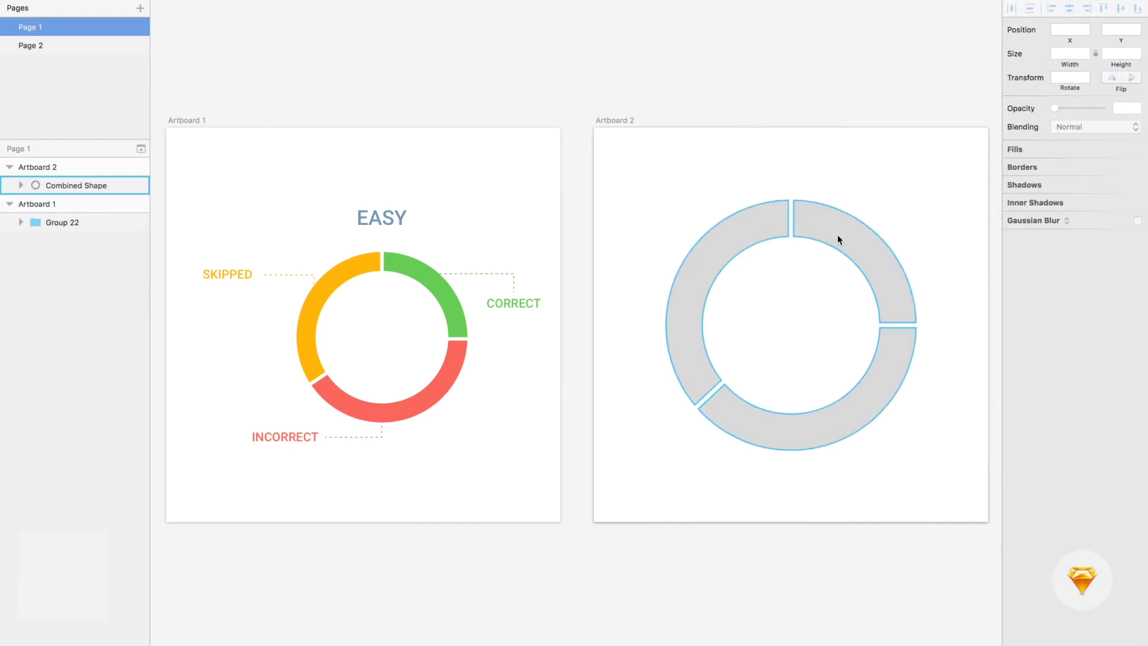
Flatten the gapped ring into paths, accepting the Flatten Anyway warning.
drag(688, 160, 884, 478)
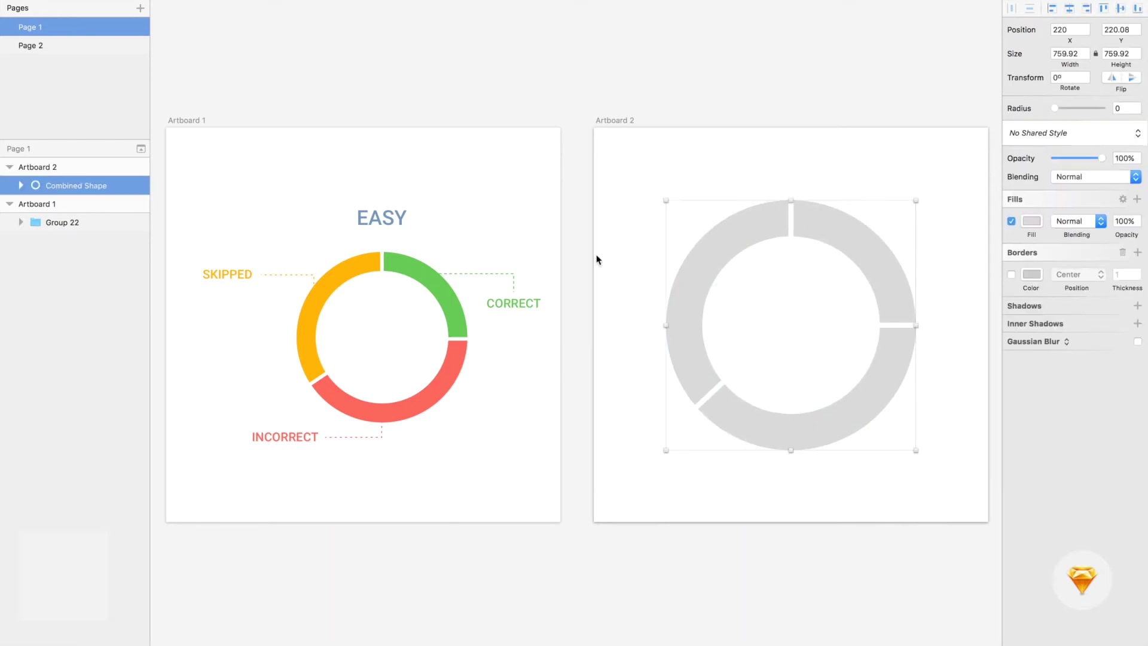
click(185, 1)
mouse_move(198, 129)
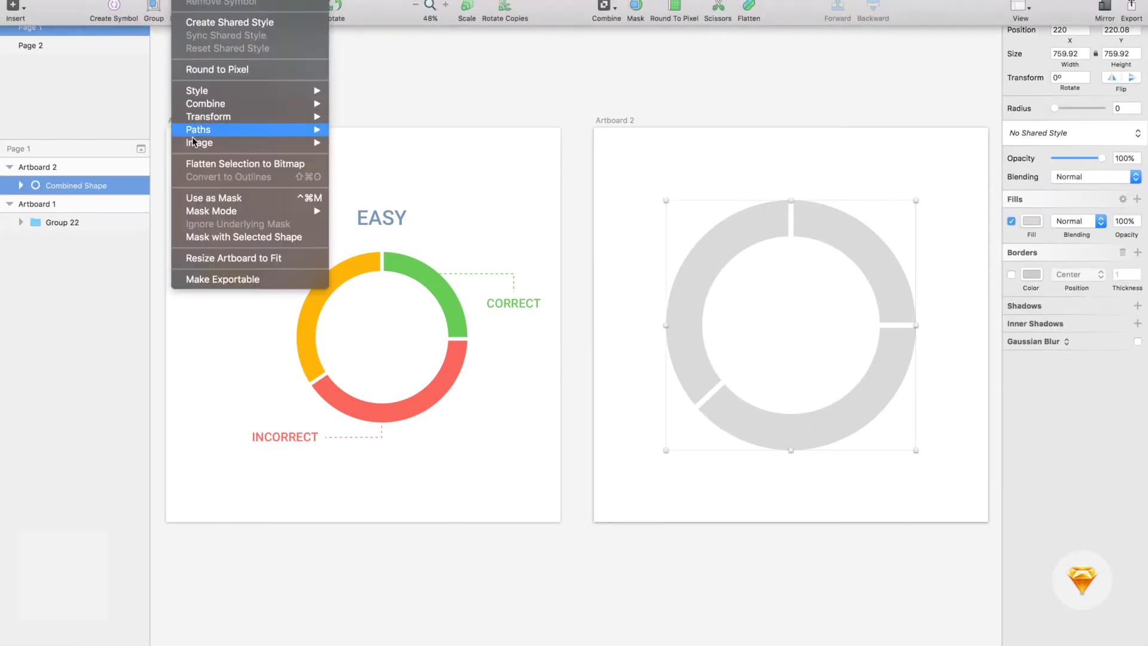
click(368, 156)
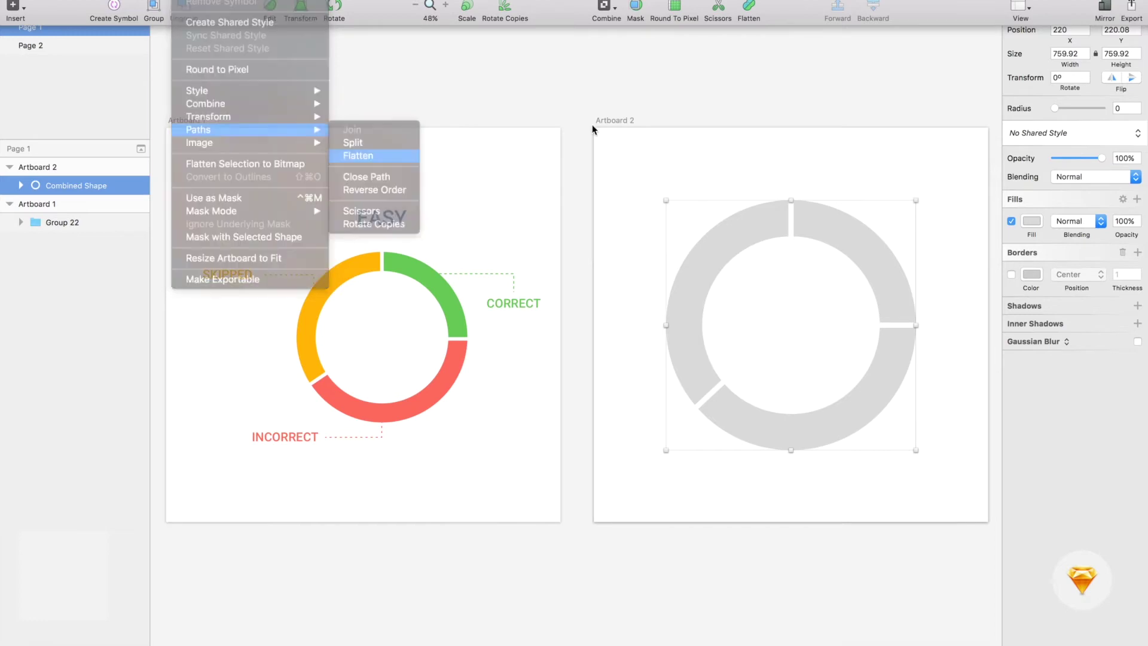
click(711, 126)
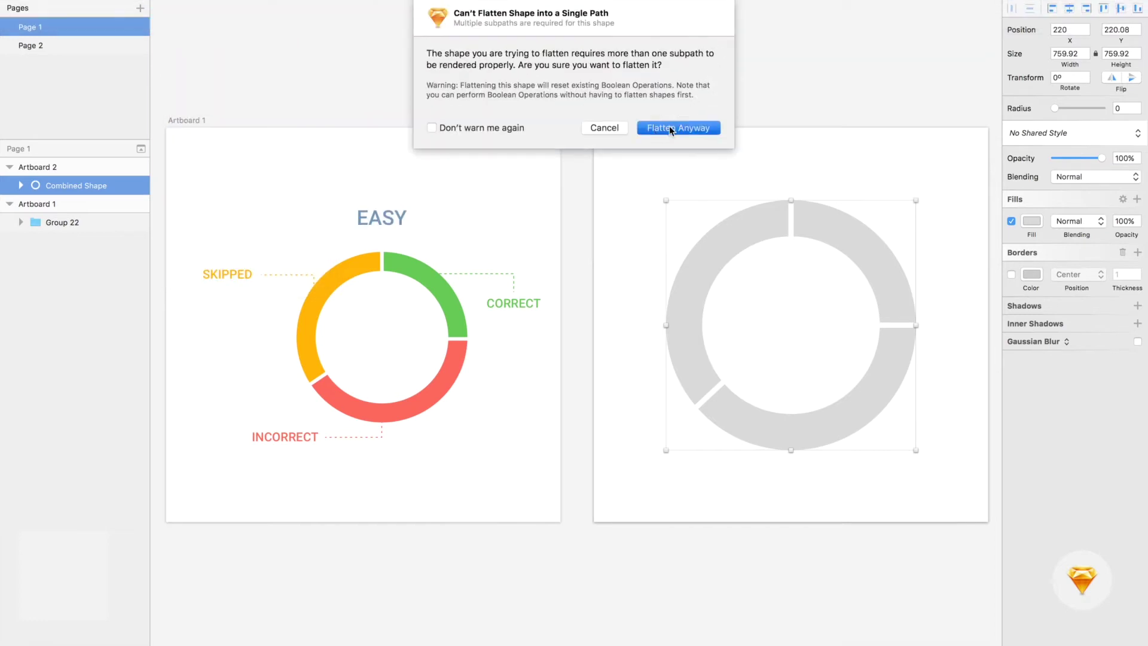
click(754, 173)
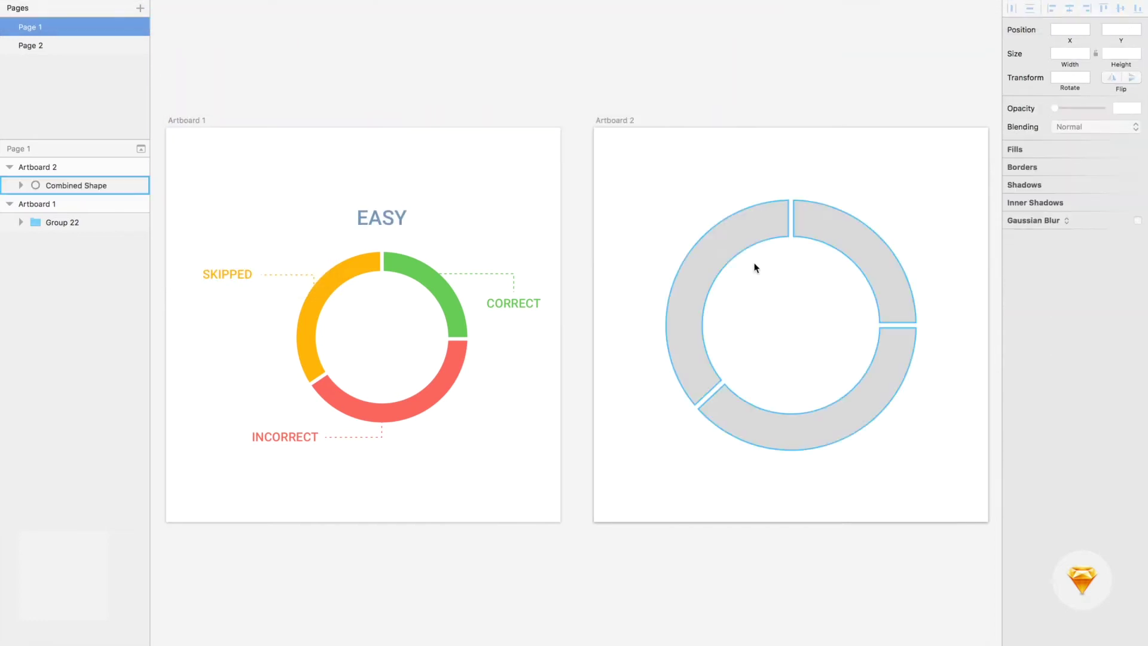
Move the shape's three arc paths out directly into Artboard 2.
click(823, 231)
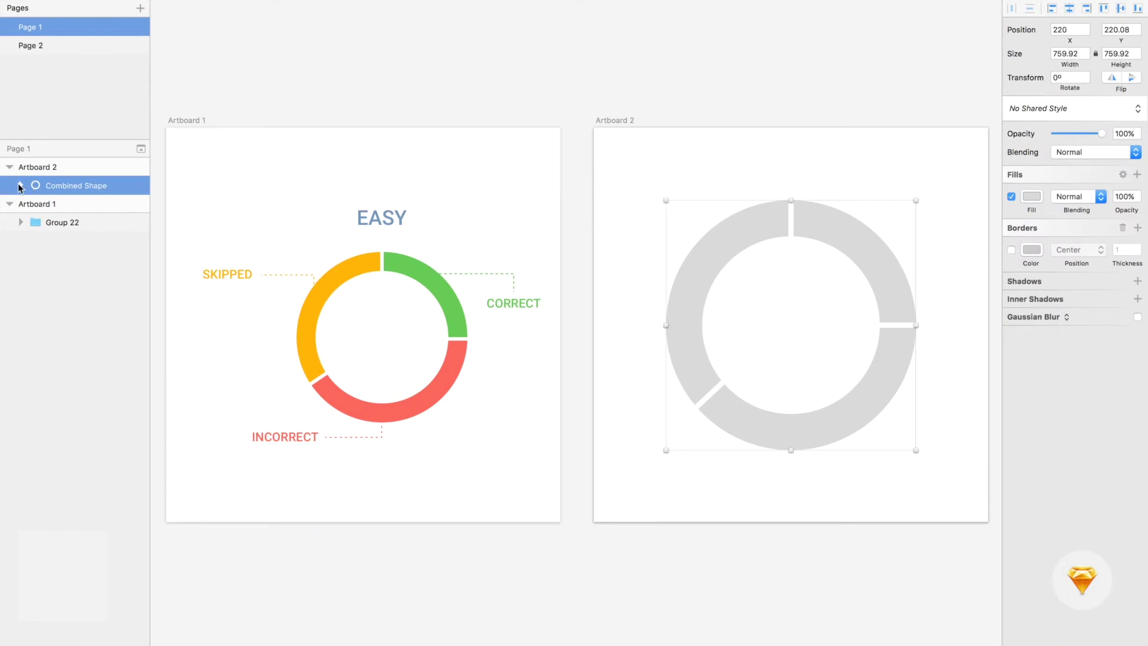
click(21, 186)
click(60, 239)
shift+click(63, 204)
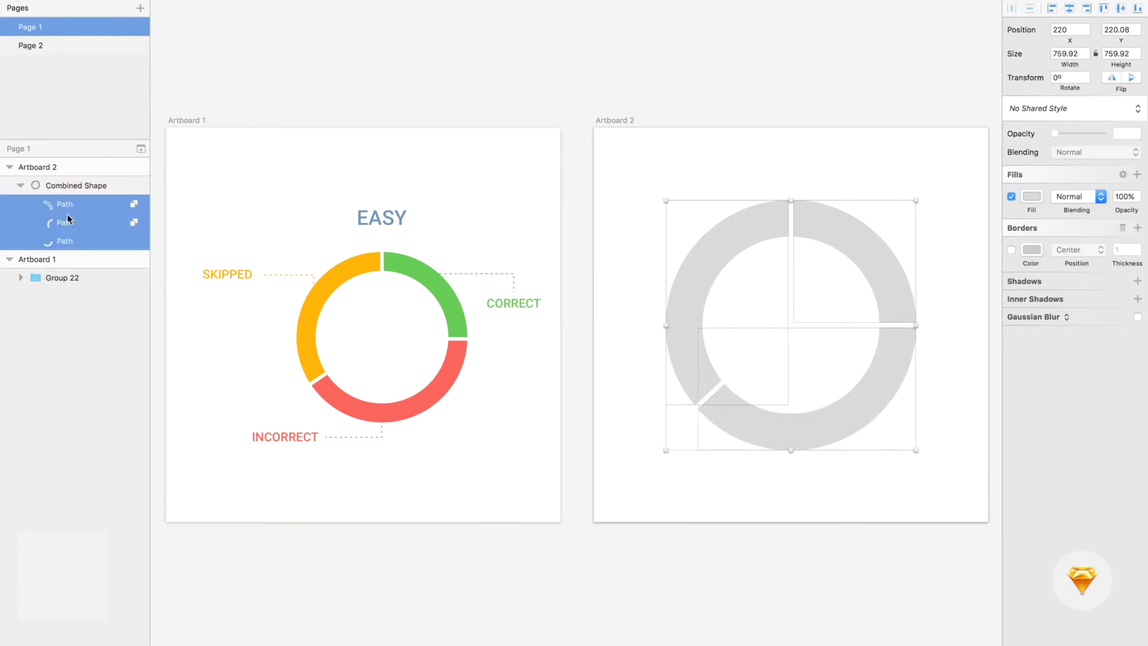
drag(66, 202, 65, 180)
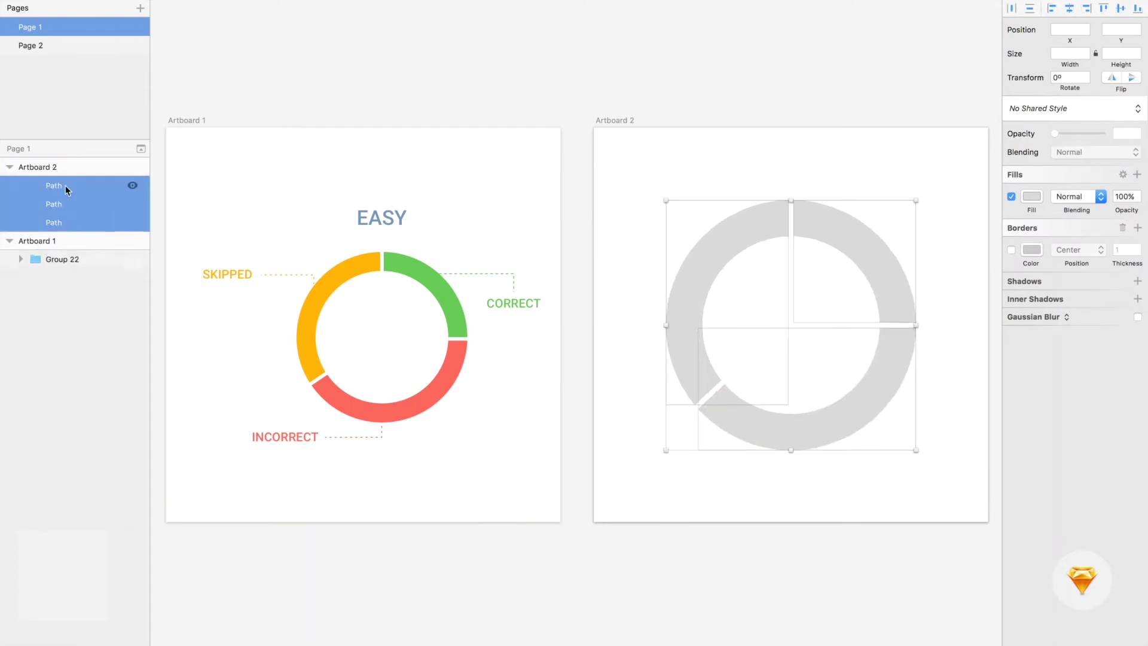
click(540, 380)
Fill the top-right arc with the document green.
click(879, 278)
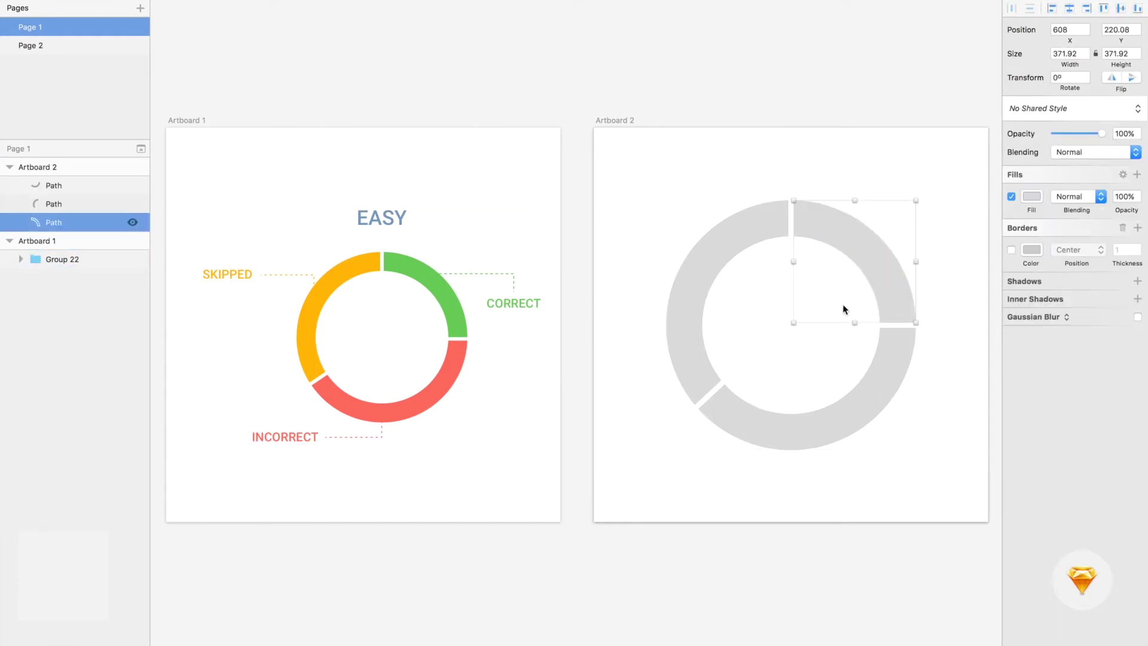
click(1031, 197)
click(1015, 351)
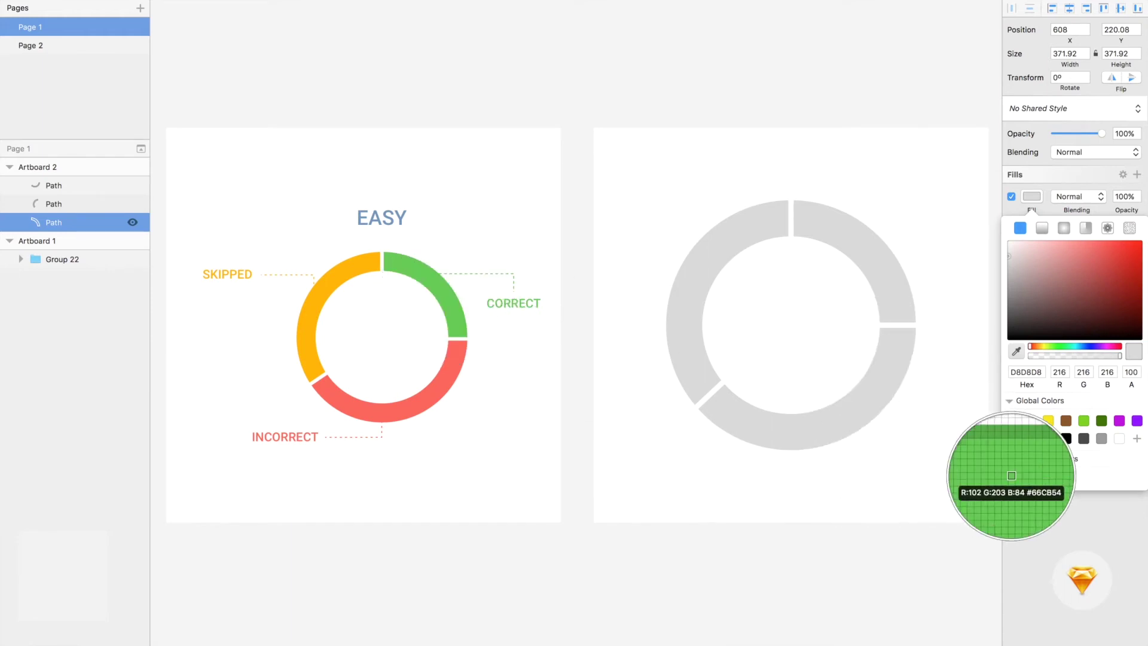
click(1011, 477)
Fill the bottom arc red and the left arc orange from Document Colors.
click(922, 485)
click(882, 469)
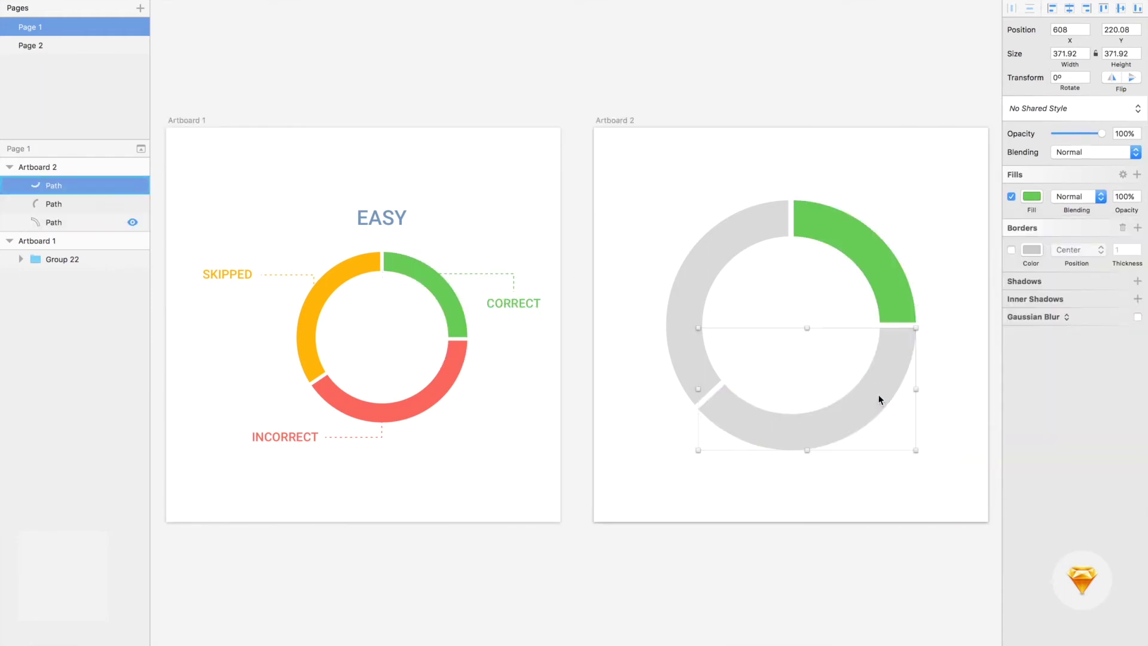
click(1031, 196)
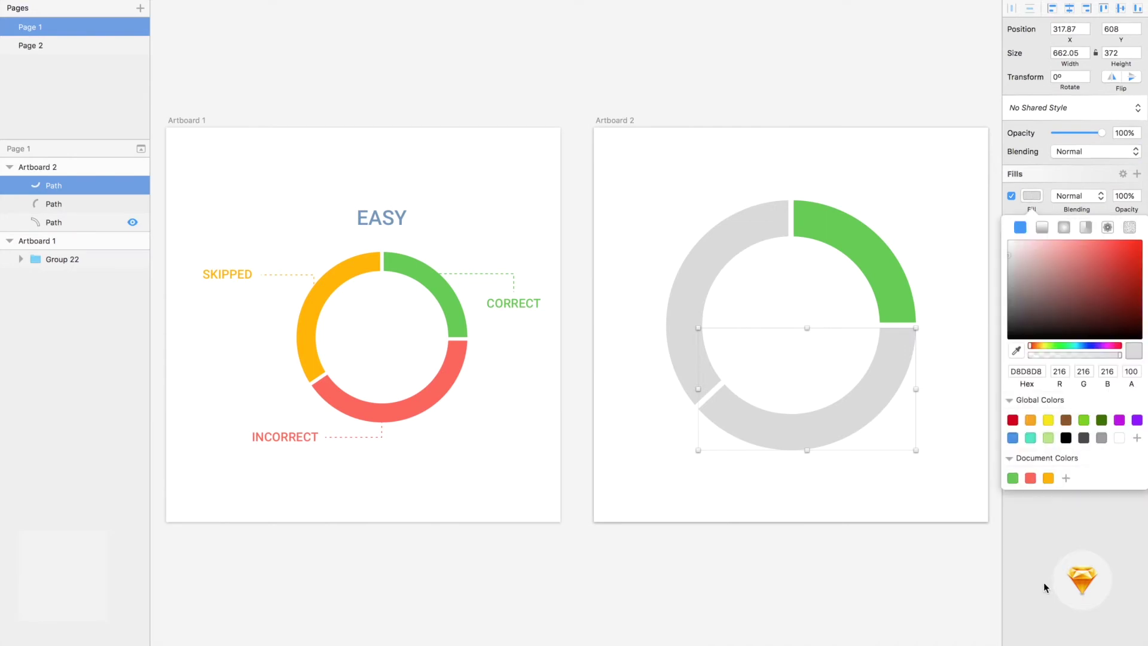
click(1029, 478)
click(697, 340)
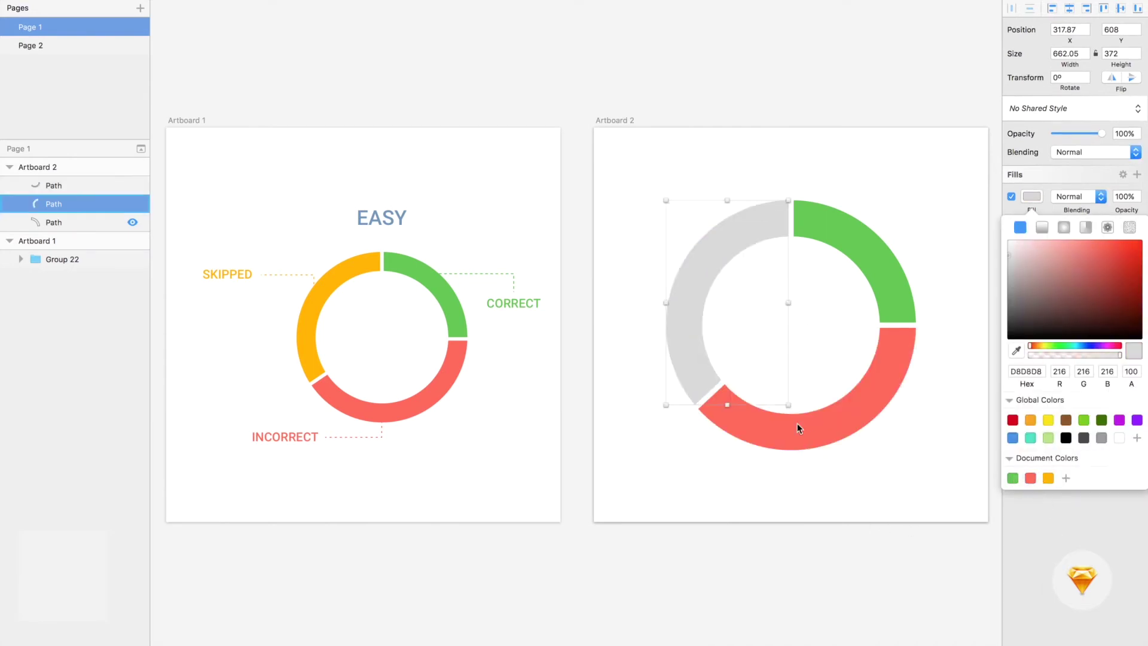
click(1048, 478)
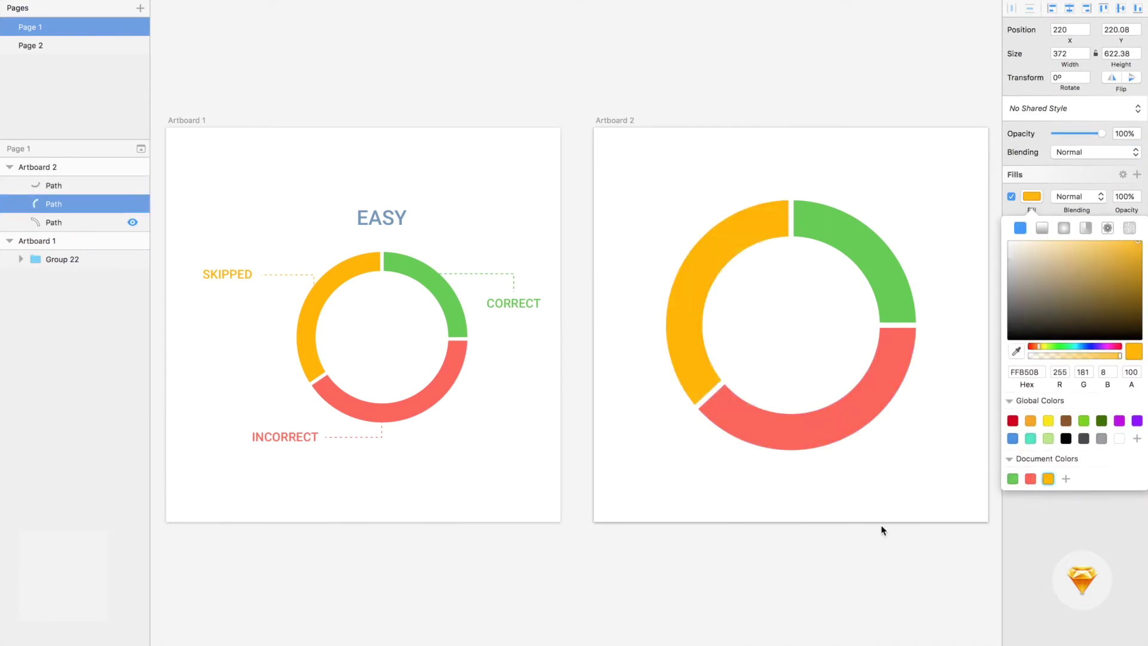
click(749, 512)
click(736, 595)
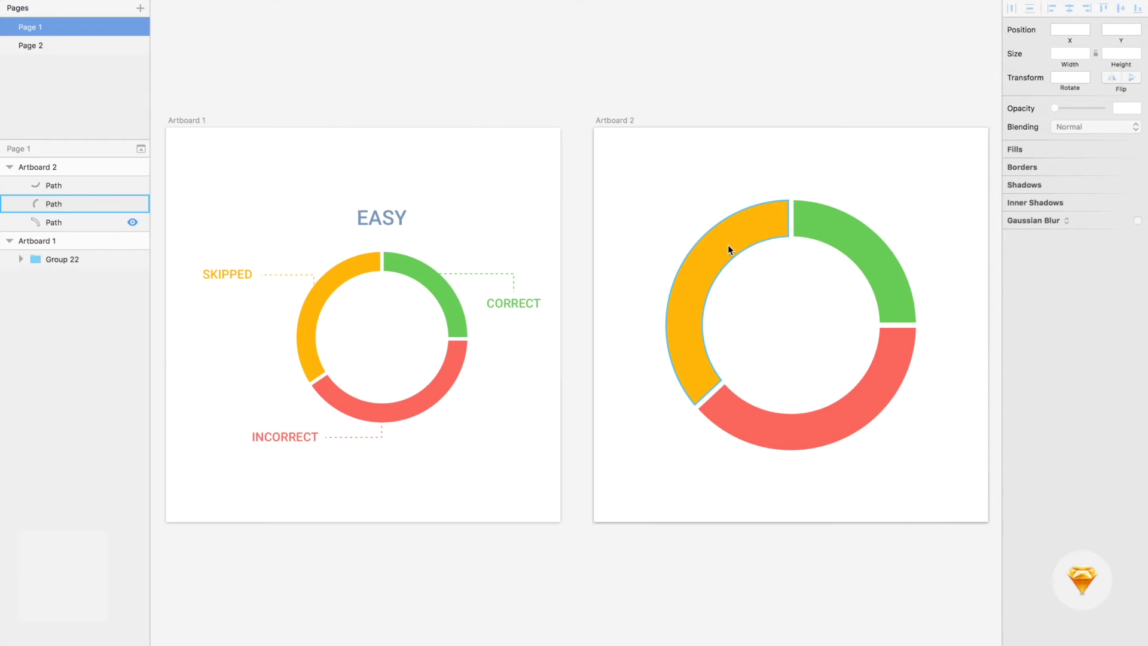
Draw a bent leader line running left from the orange arc, then upward.
double_click(727, 245)
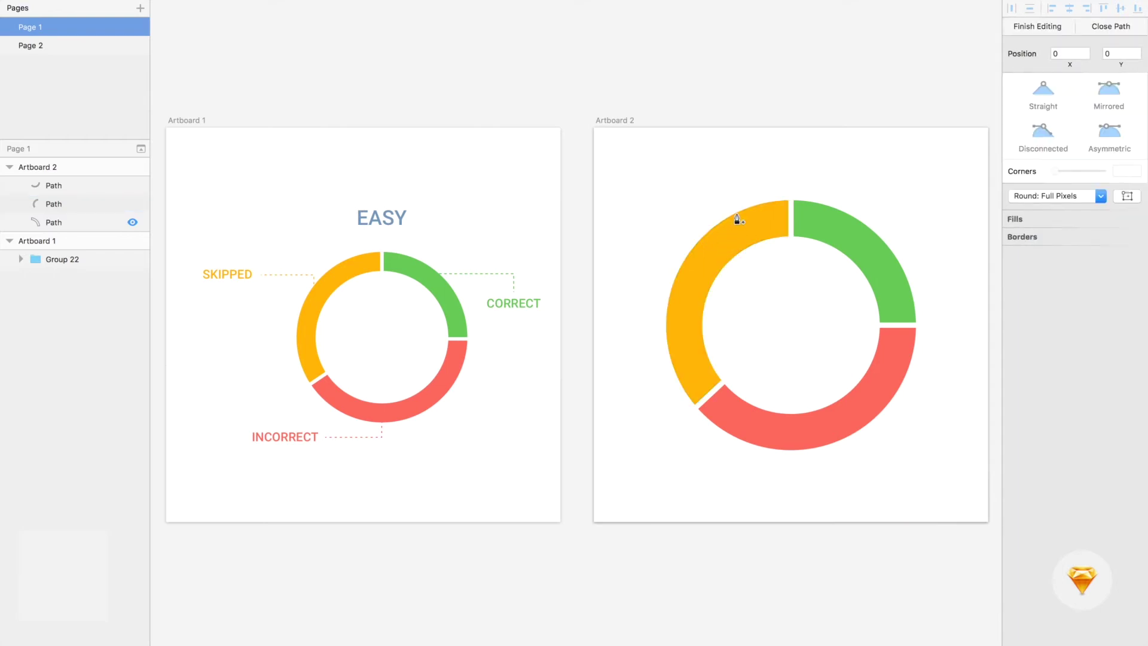
click(680, 269)
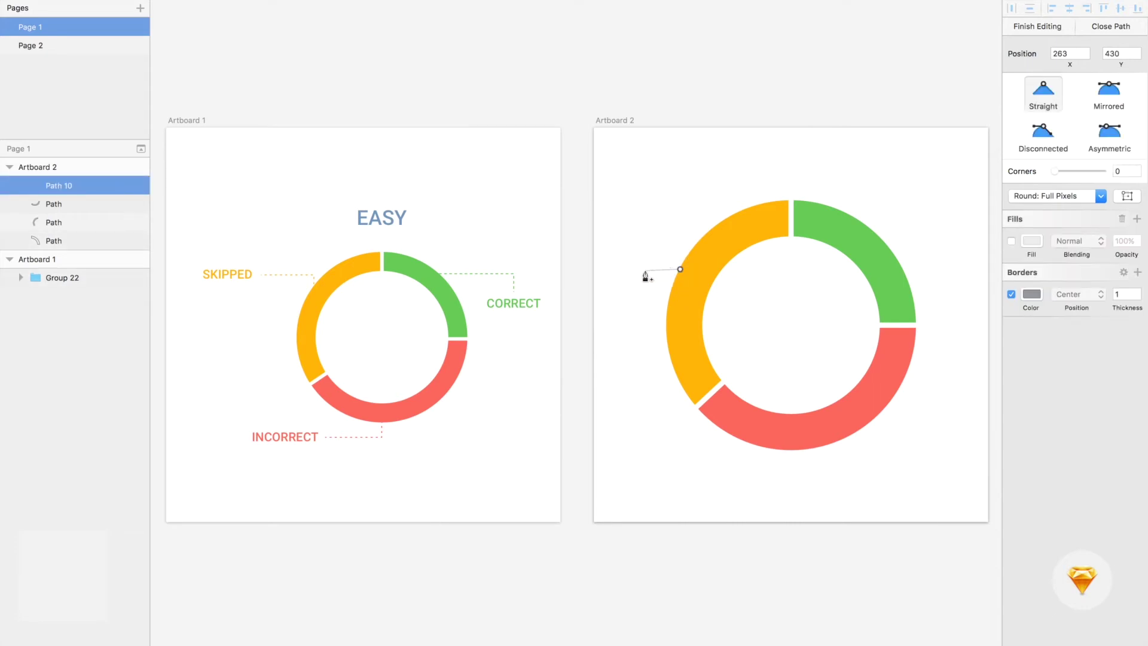
click(645, 271)
click(645, 198)
key(Escape)
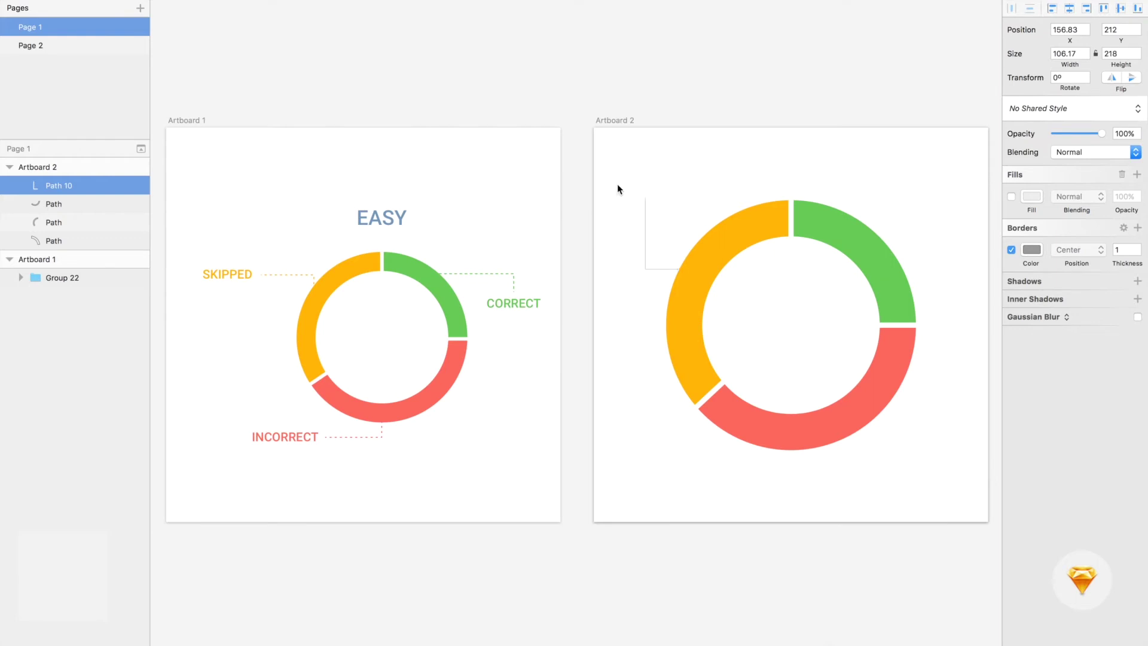
key(t)
click(712, 195)
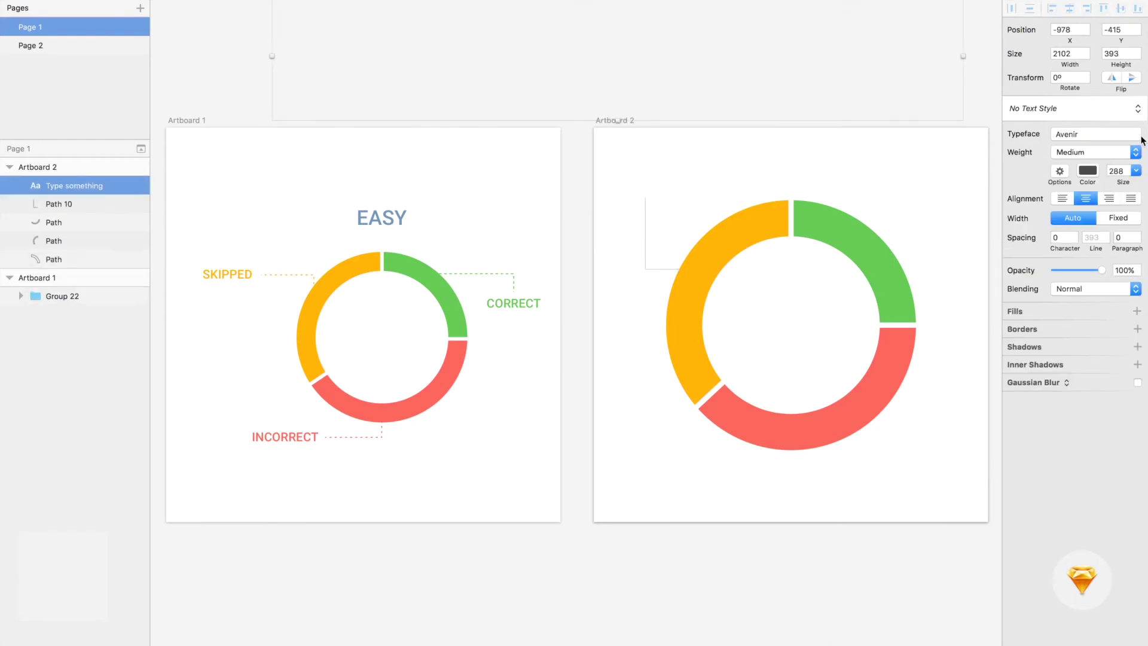
Set the text size to 48 and place a text box above the leader line's top.
click(1136, 171)
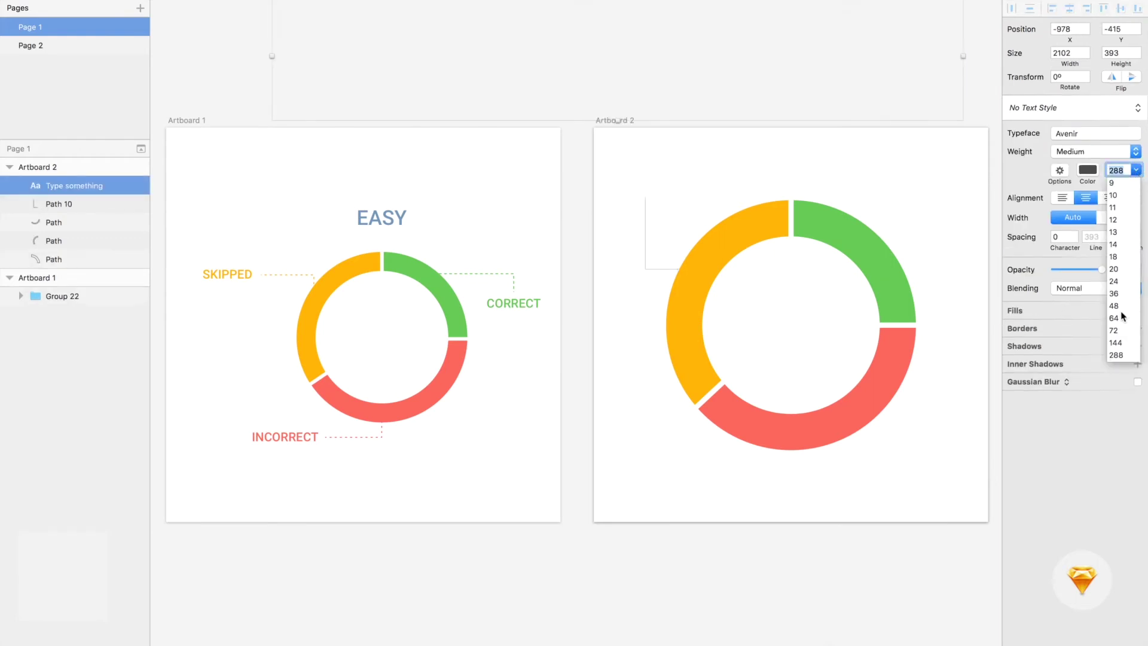
key(Escape)
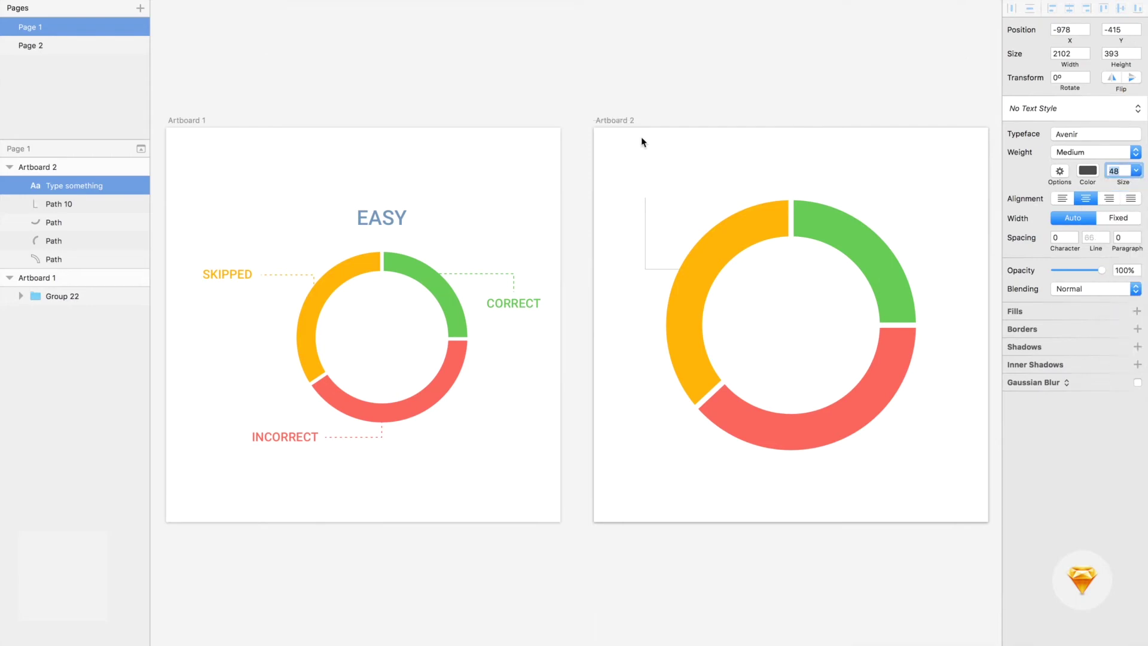
click(645, 227)
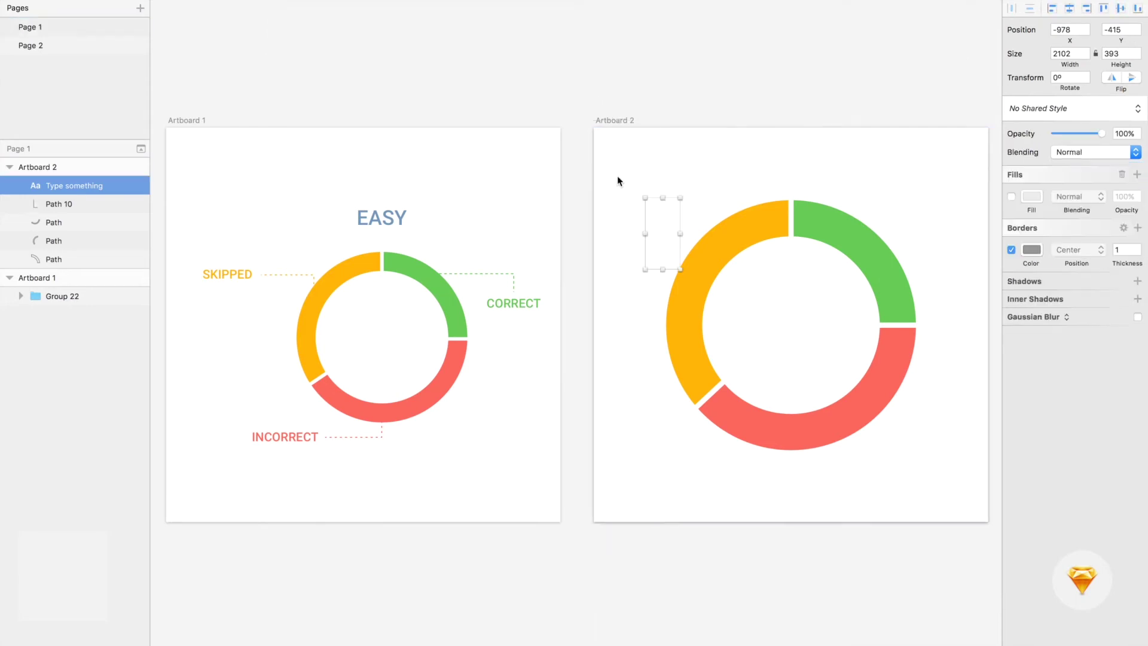
click(662, 210)
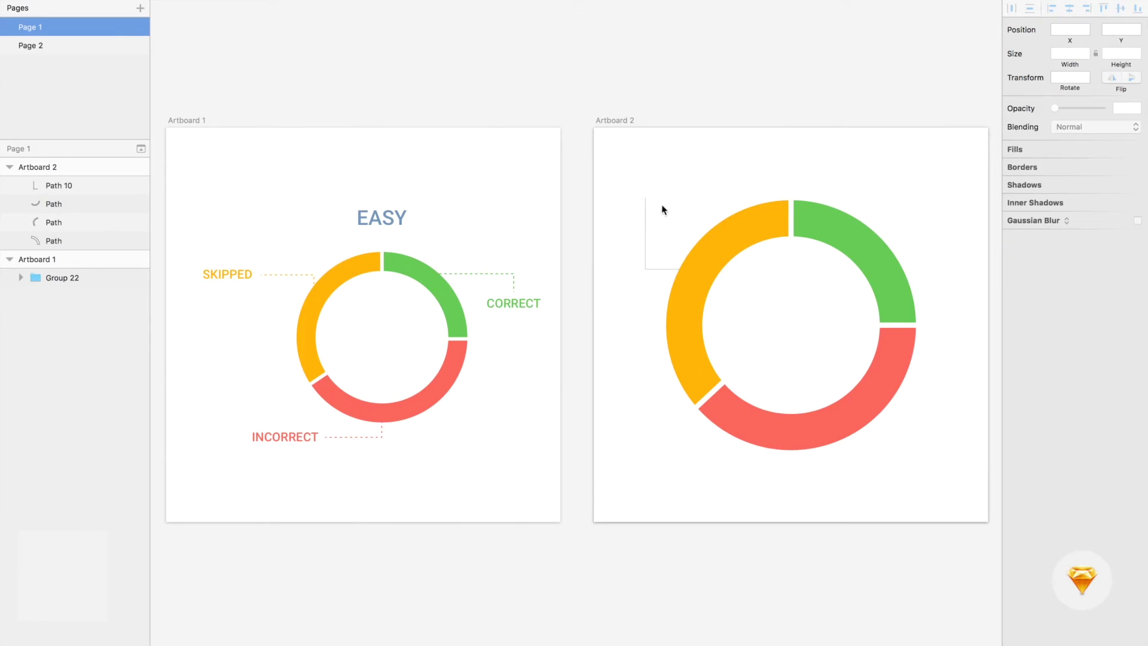
key(t)
click(604, 201)
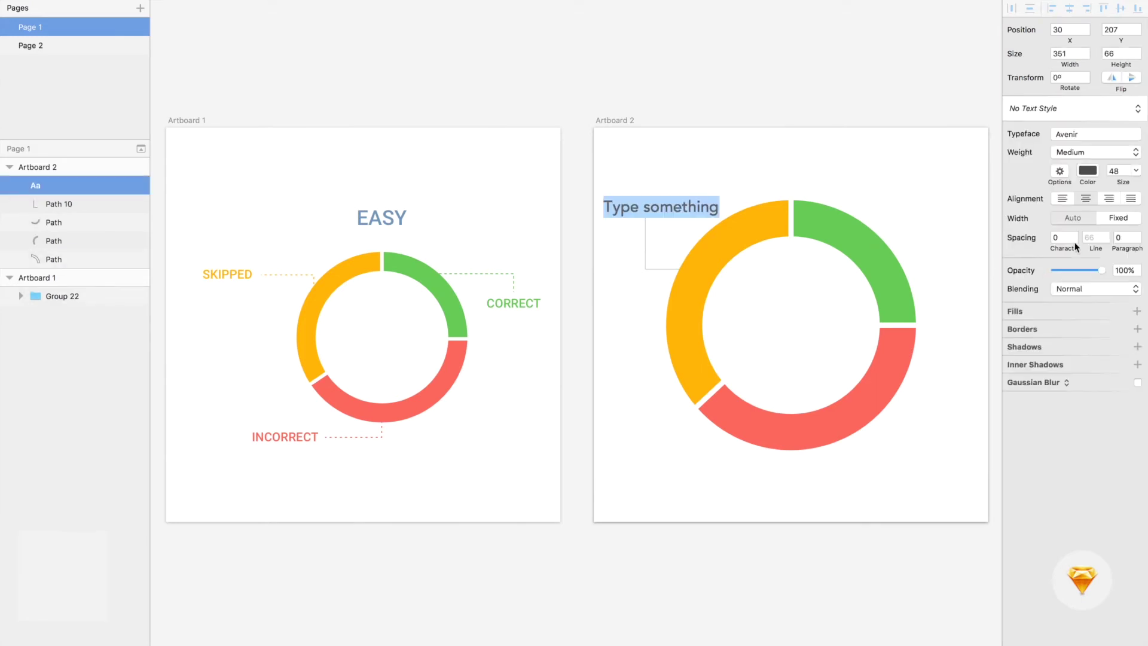
key(Escape)
drag(686, 208, 693, 185)
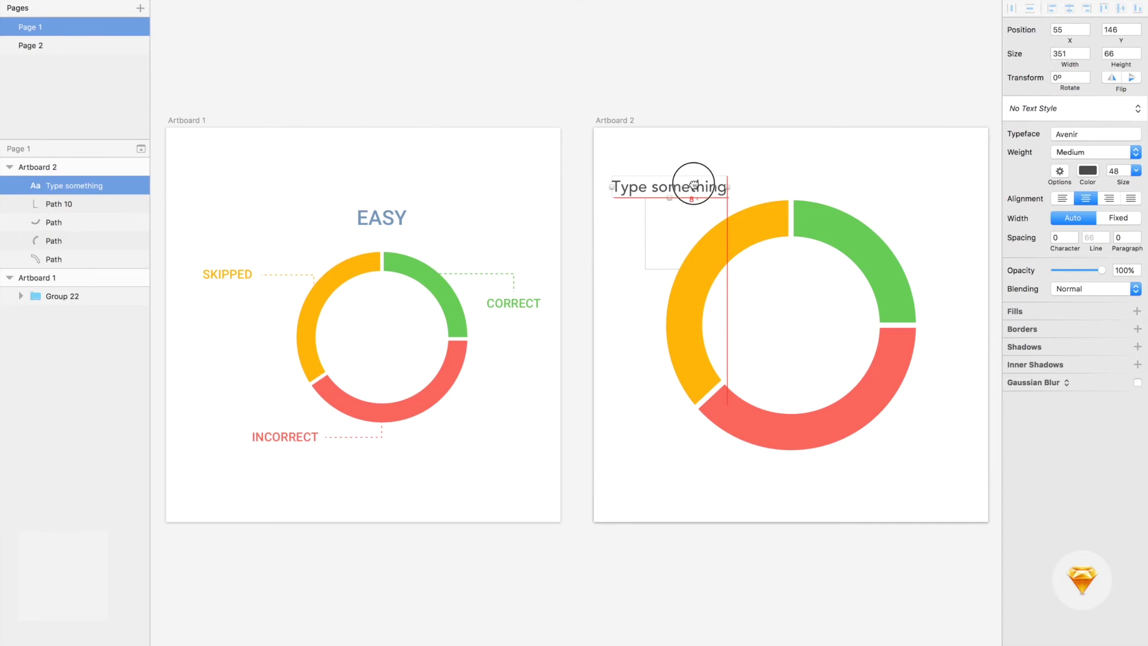
Replace the placeholder with 'SKIPPED' and align it over the line's top.
double_click(688, 185)
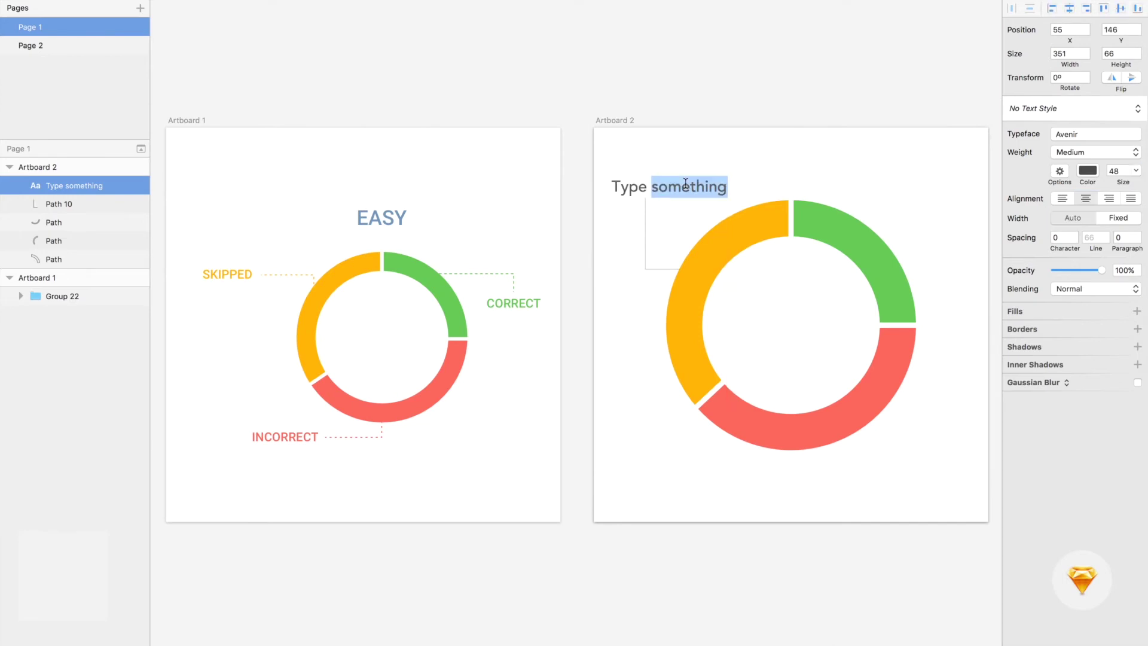
triple_click(686, 184)
text(AKI)
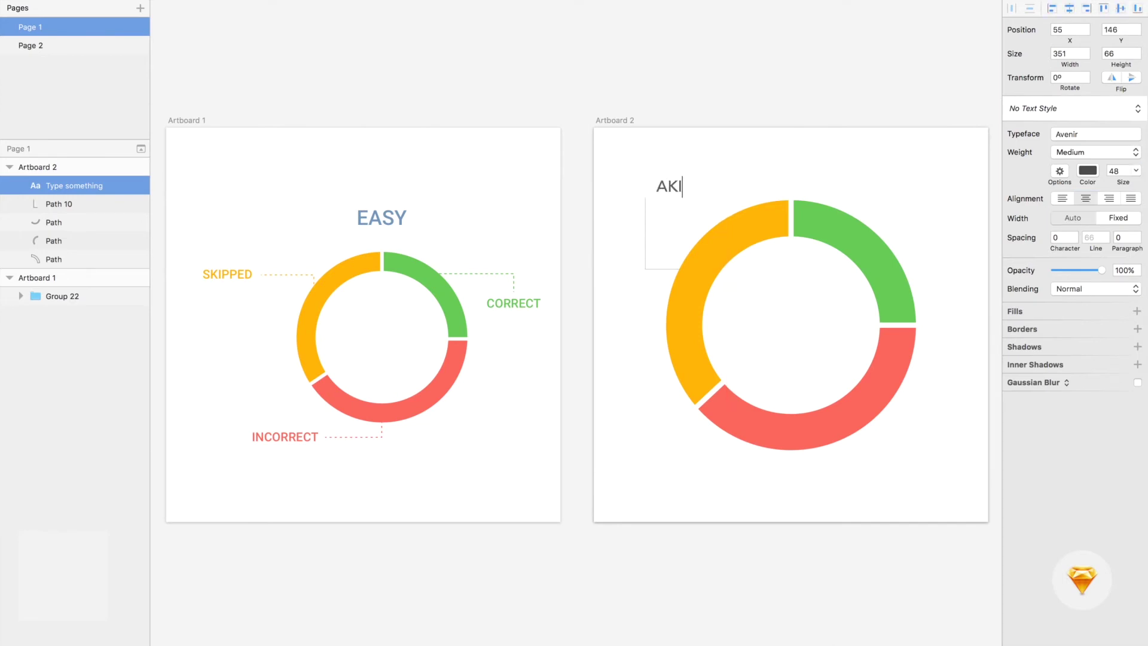
key(BackSpace)
key(BackSpace)
key(BackSpace)
text(S)
text(KIPPER)
key(BackSpace)
text(D)
key(Escape)
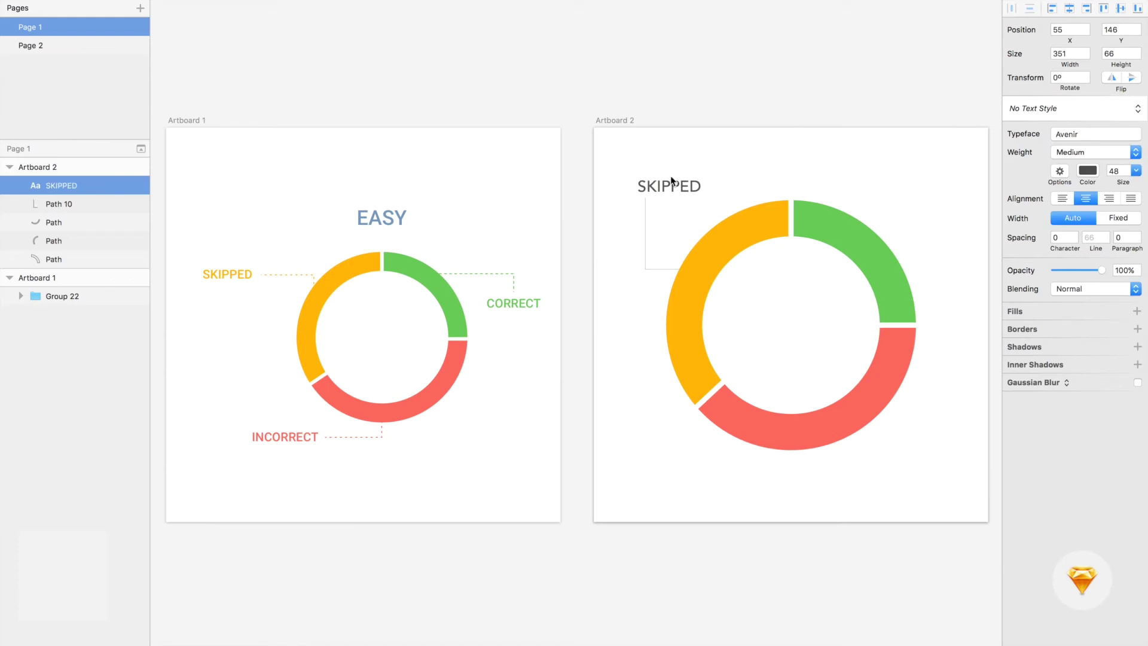
drag(673, 186, 657, 185)
click(648, 268)
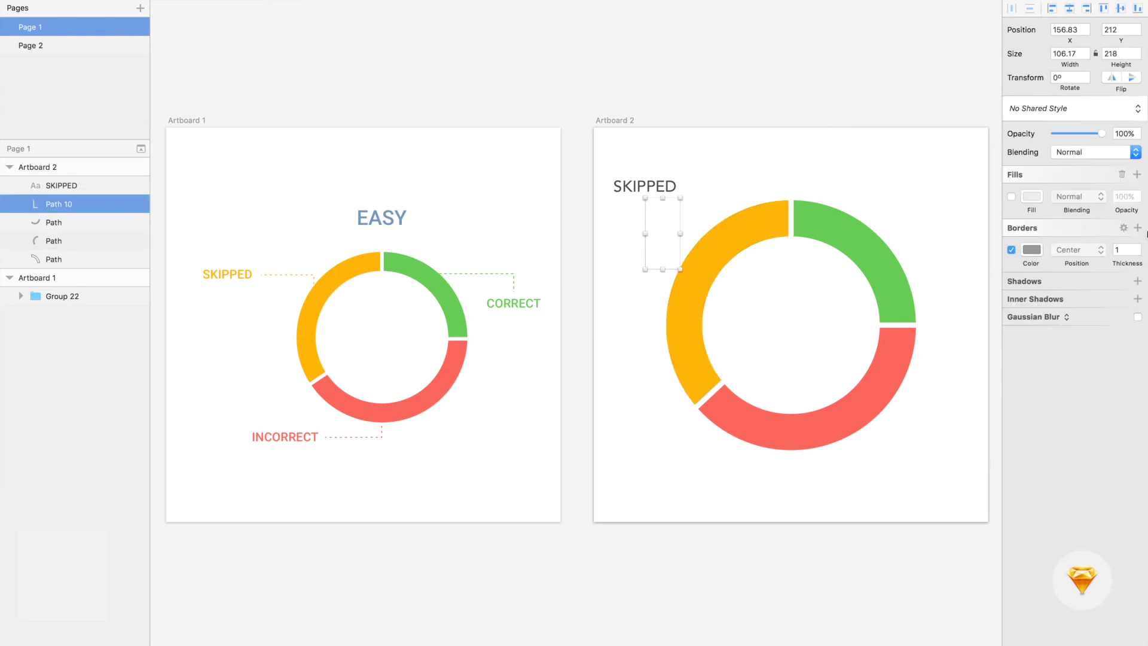
Make the SKIPPED leader line an orange stroke with thickness 3.
click(1032, 250)
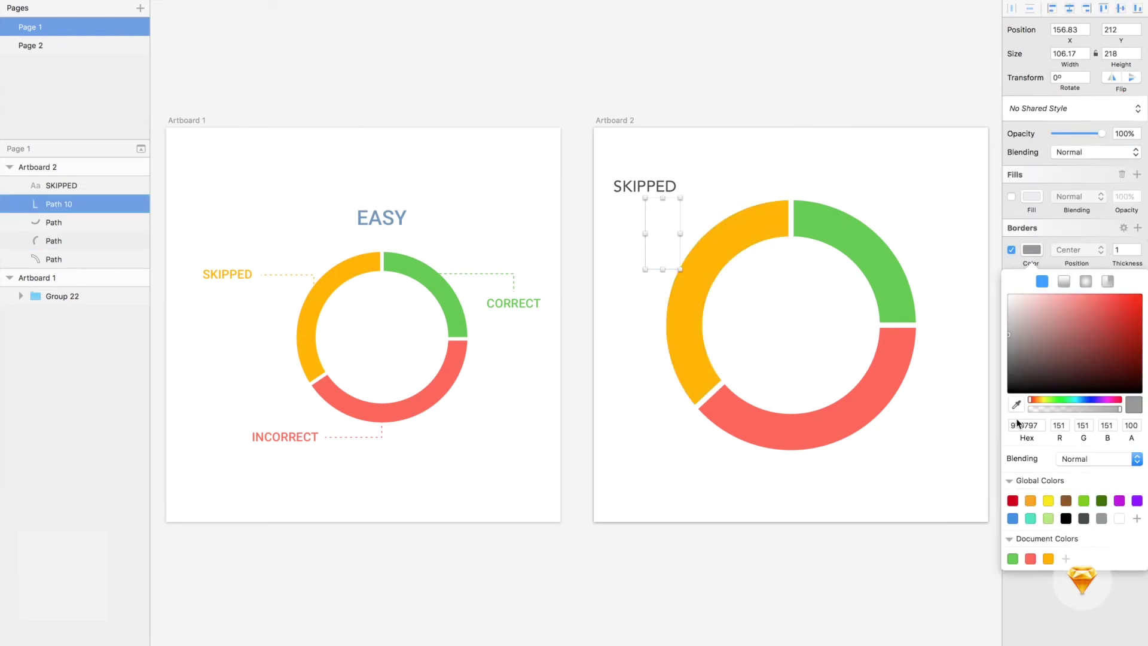
click(1048, 558)
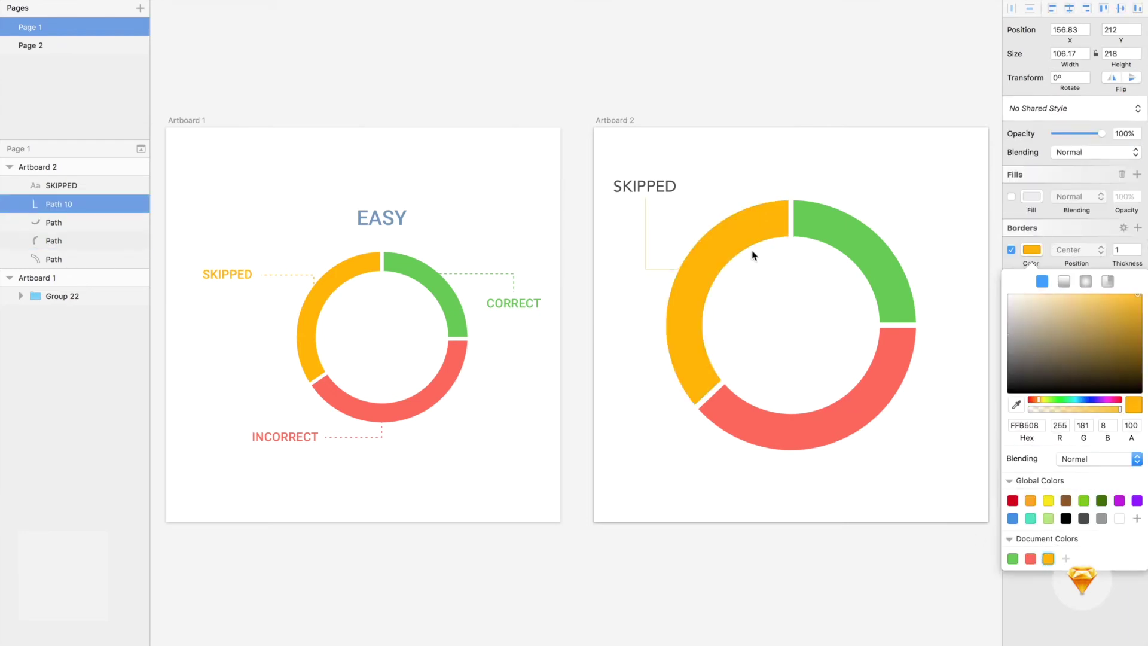
click(795, 549)
click(1124, 249)
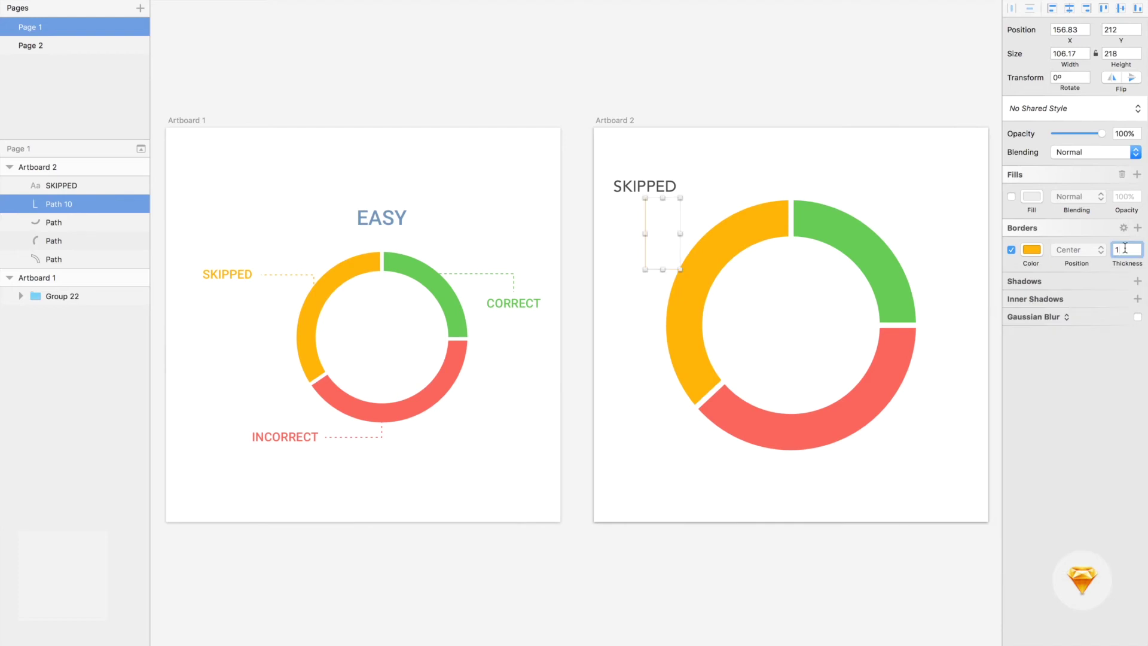
text(3)
Give the leader line rounded ends and corners, with dash 8 and gap 14.
click(1122, 228)
click(1048, 259)
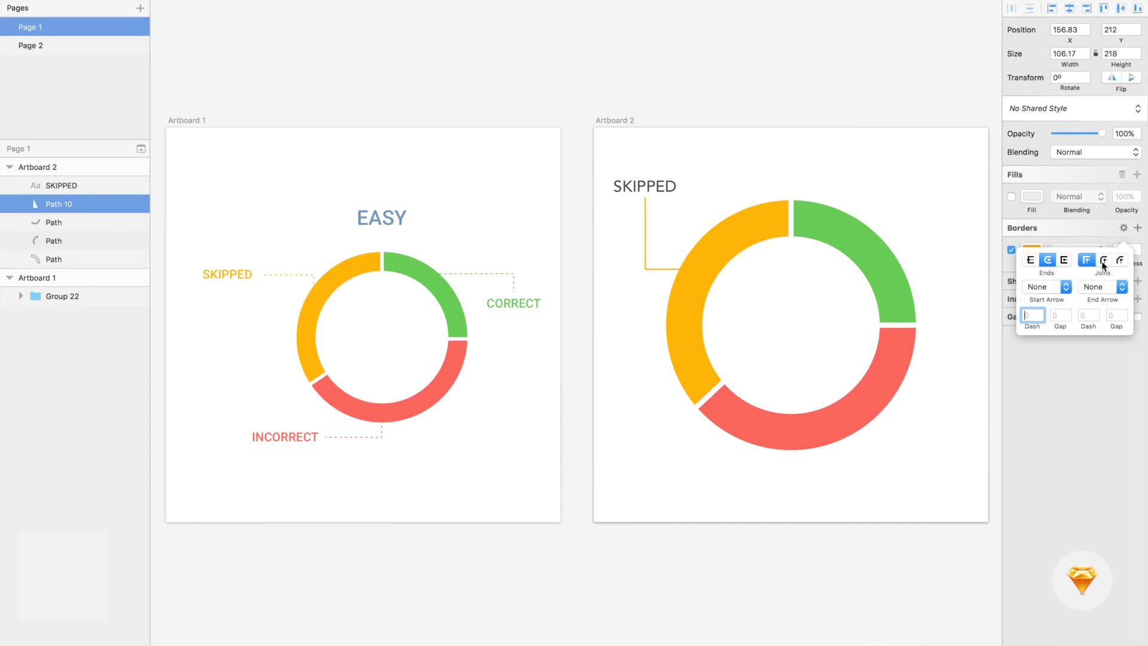
click(1104, 259)
text(8)
key(Tab)
text(14)
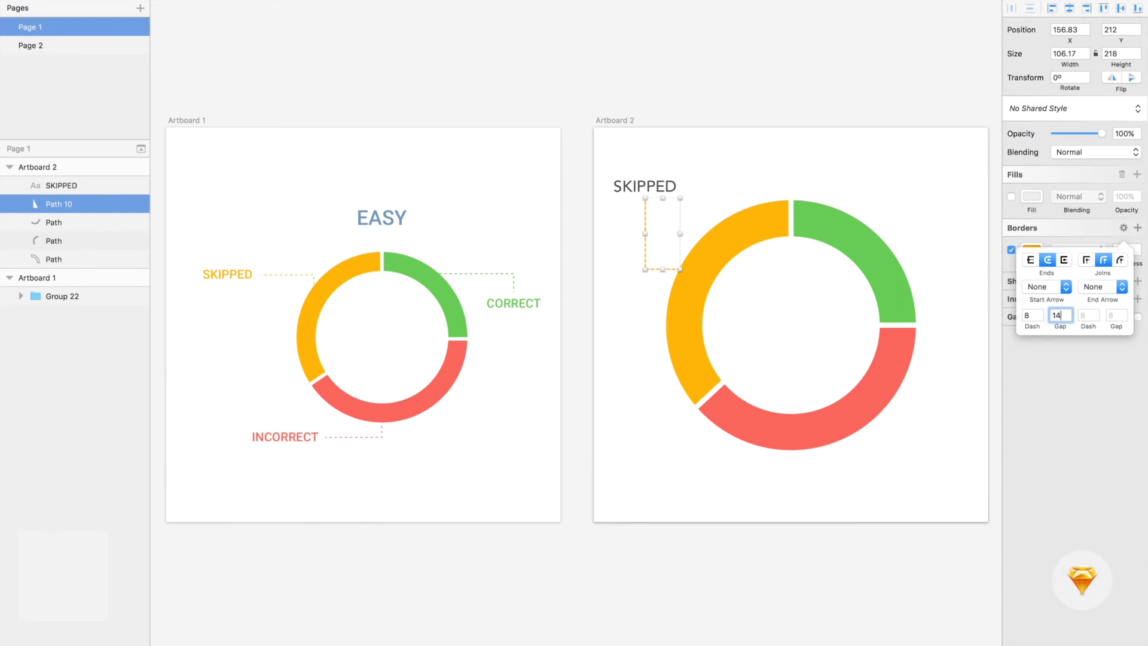
key(Return)
click(723, 550)
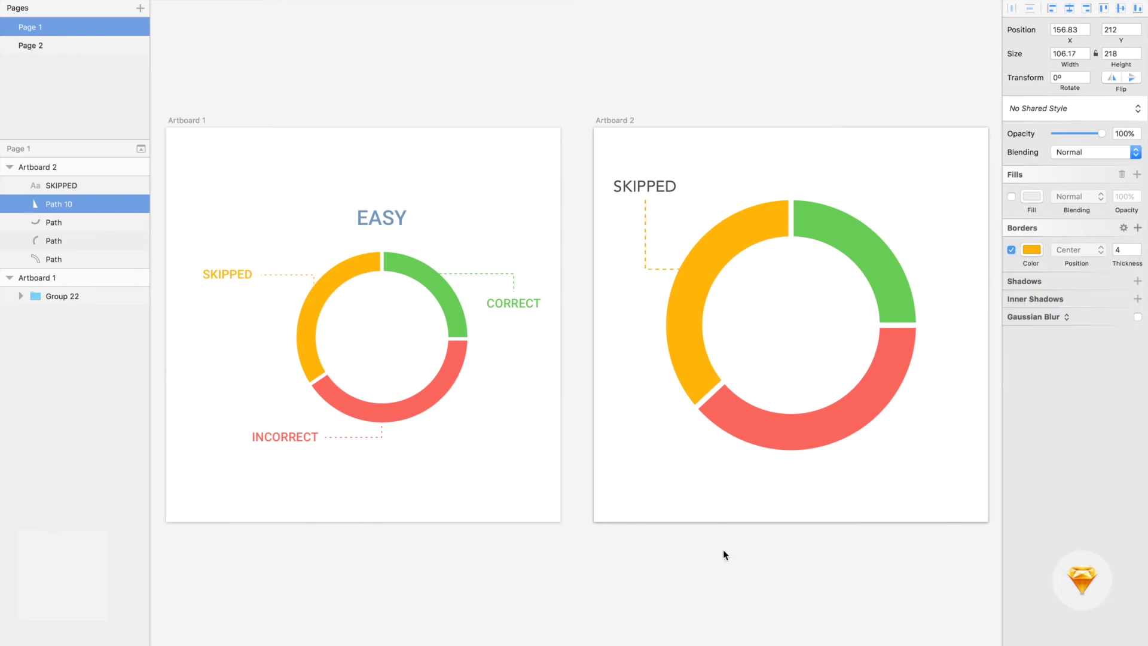
Colour the SKIPPED label with the orange document colour.
click(647, 188)
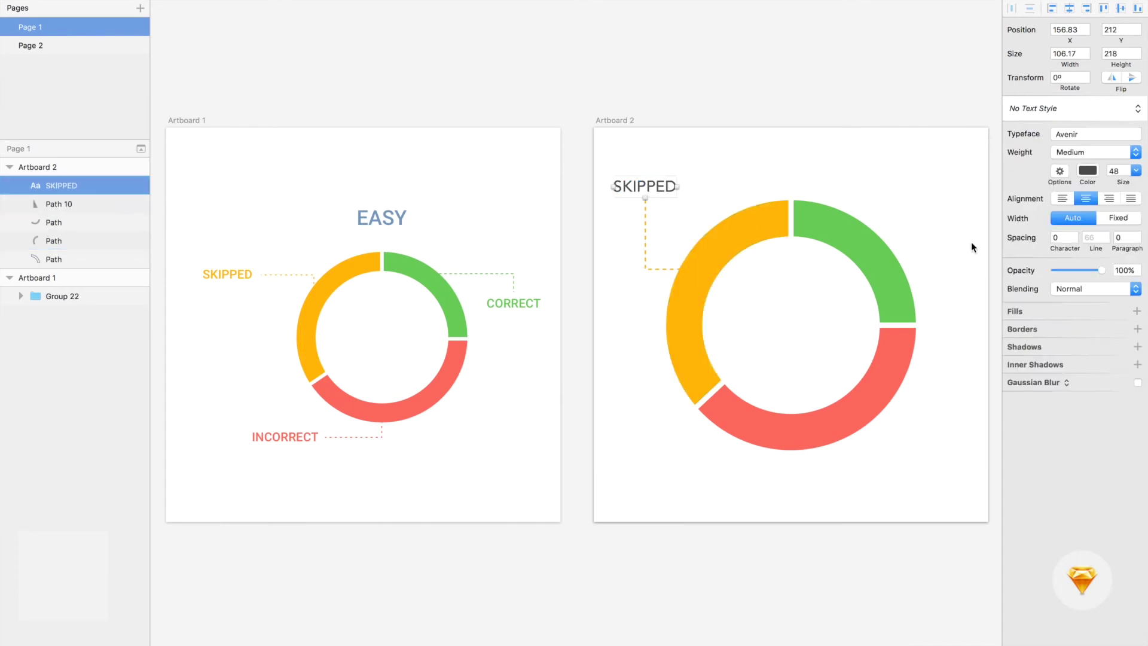
click(1087, 172)
click(1048, 436)
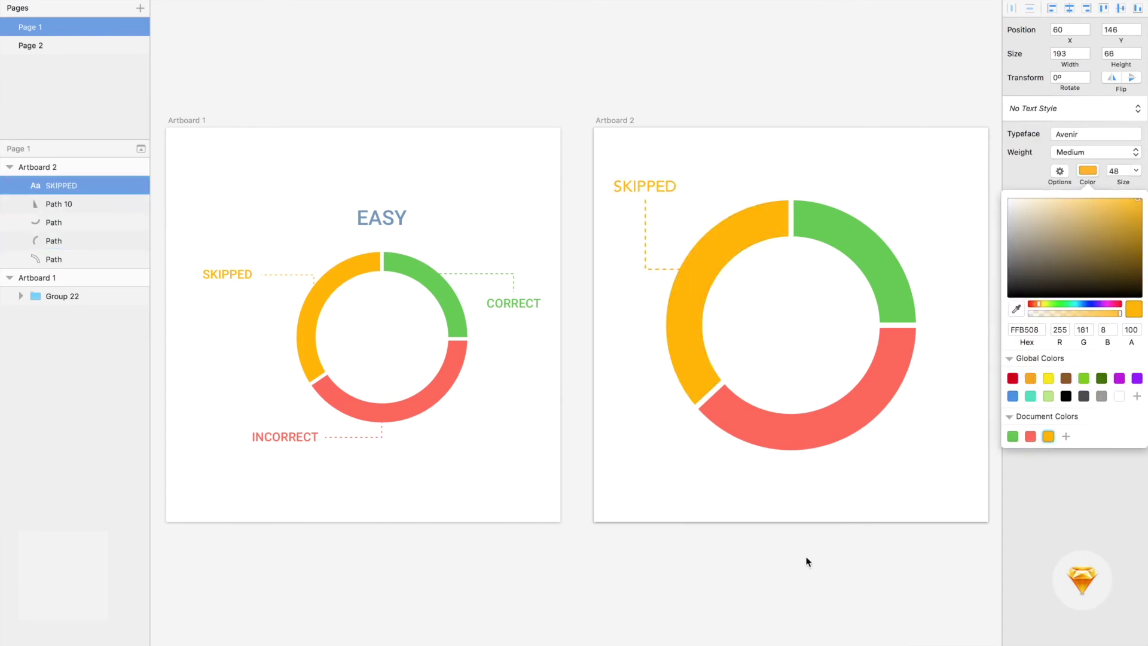
click(807, 630)
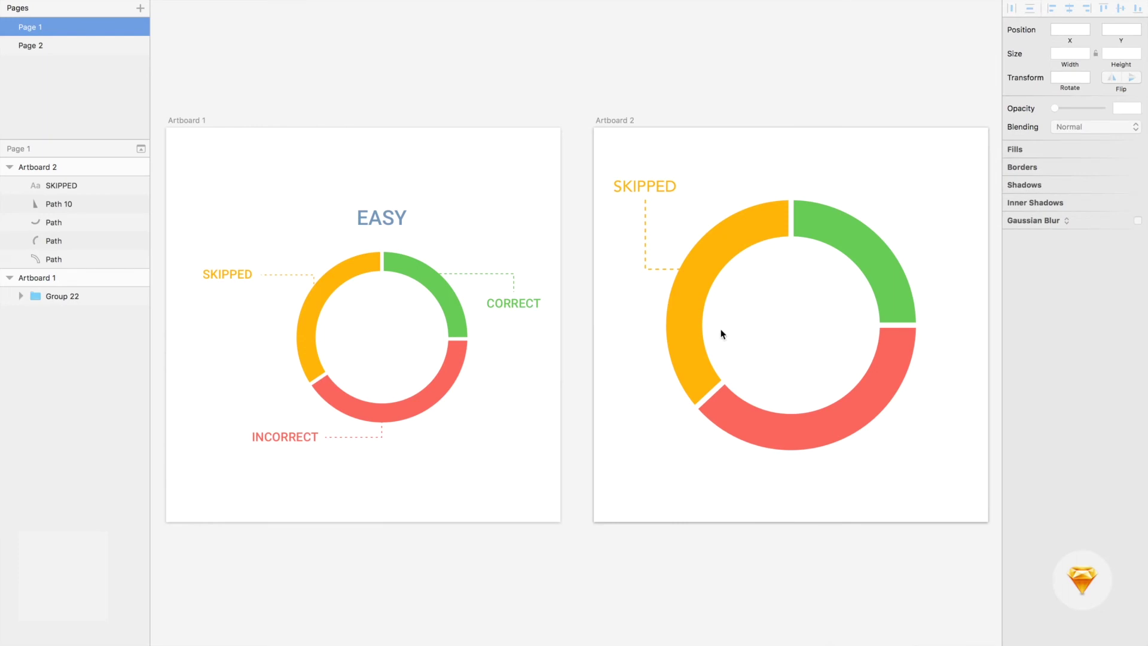
Draw an elbow leader line from the red segment, going right then down.
key(v)
click(861, 430)
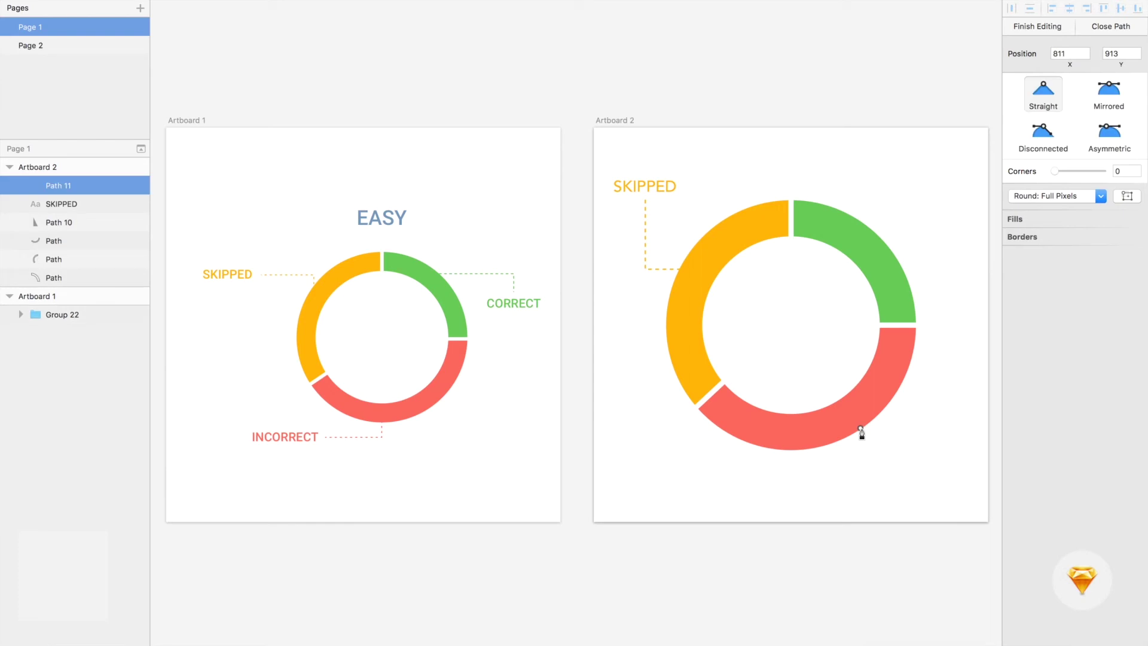
click(919, 428)
click(919, 449)
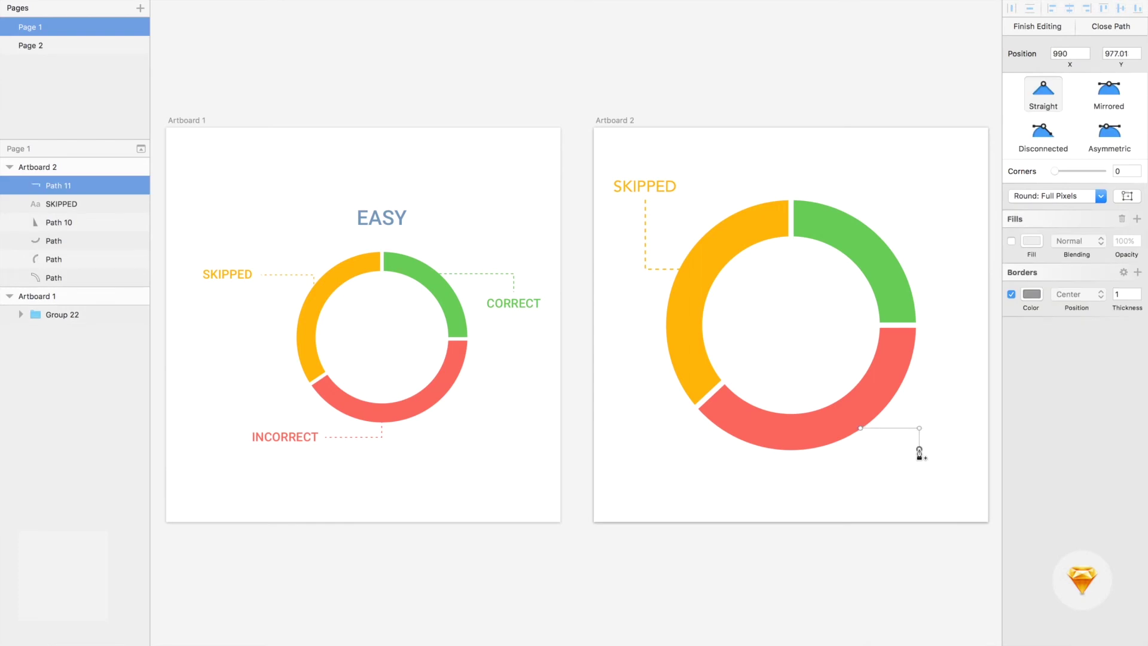
key(Return)
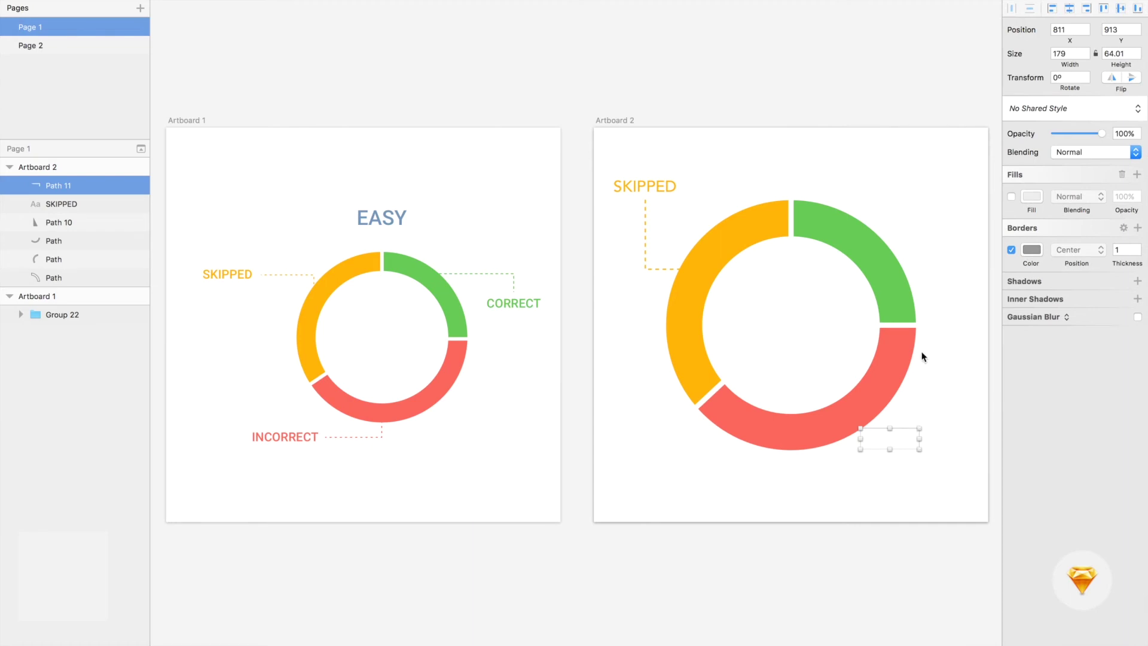
Draw an elbow leader line from the green segment going up, and start a text label above it.
key(v)
click(882, 239)
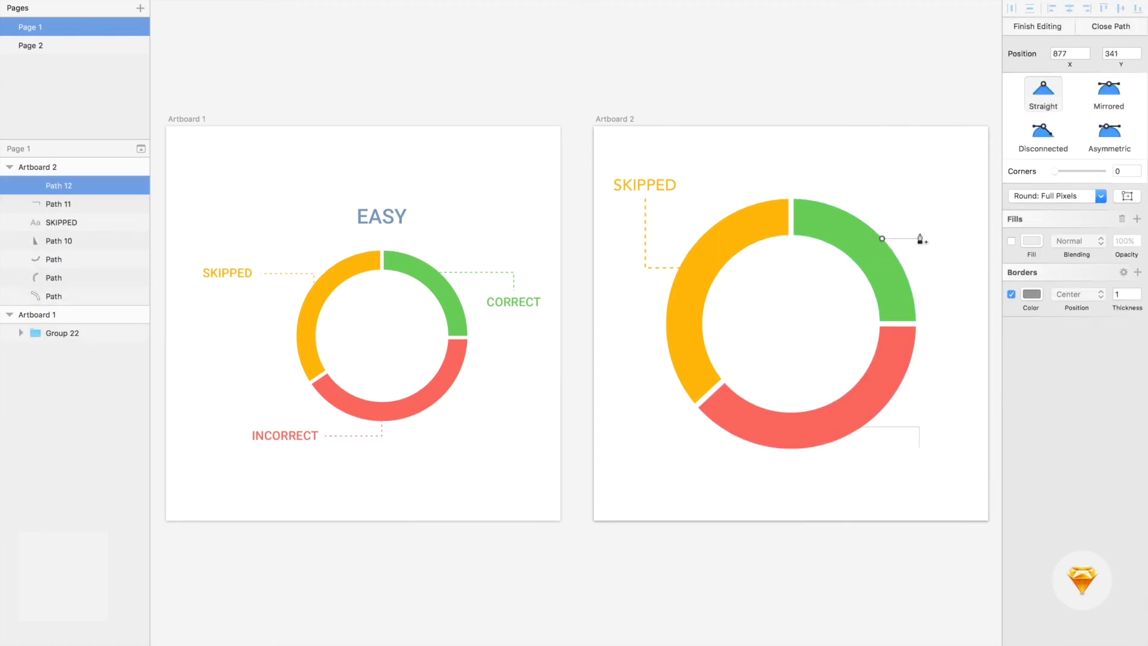
click(931, 238)
click(930, 208)
key(Escape)
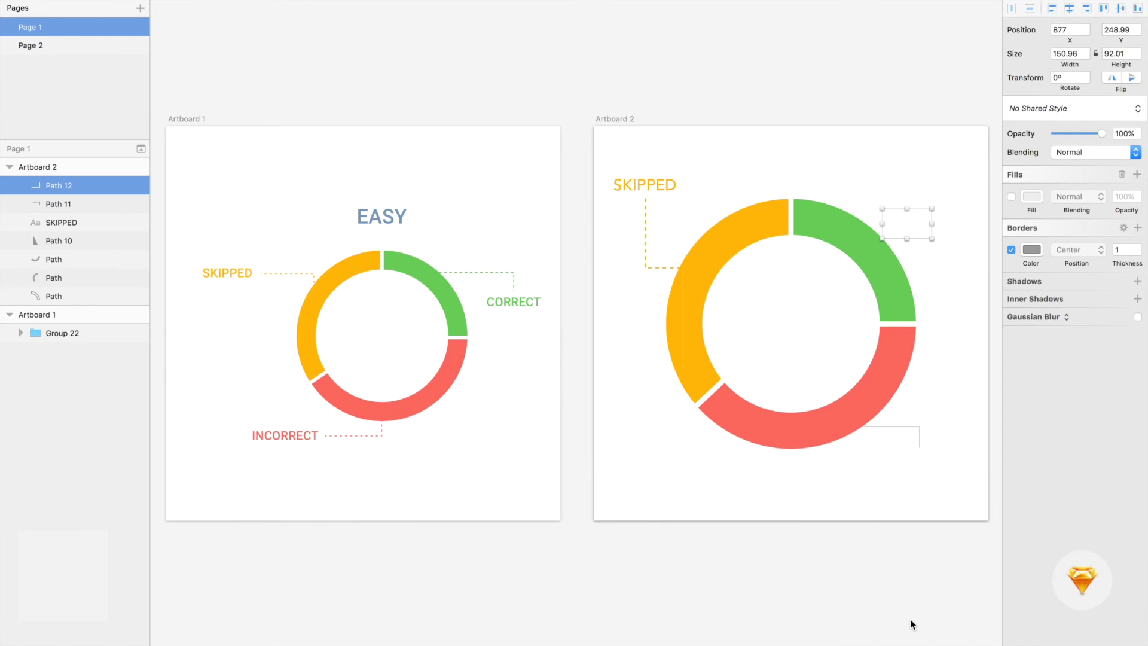
click(909, 615)
key(t)
click(882, 190)
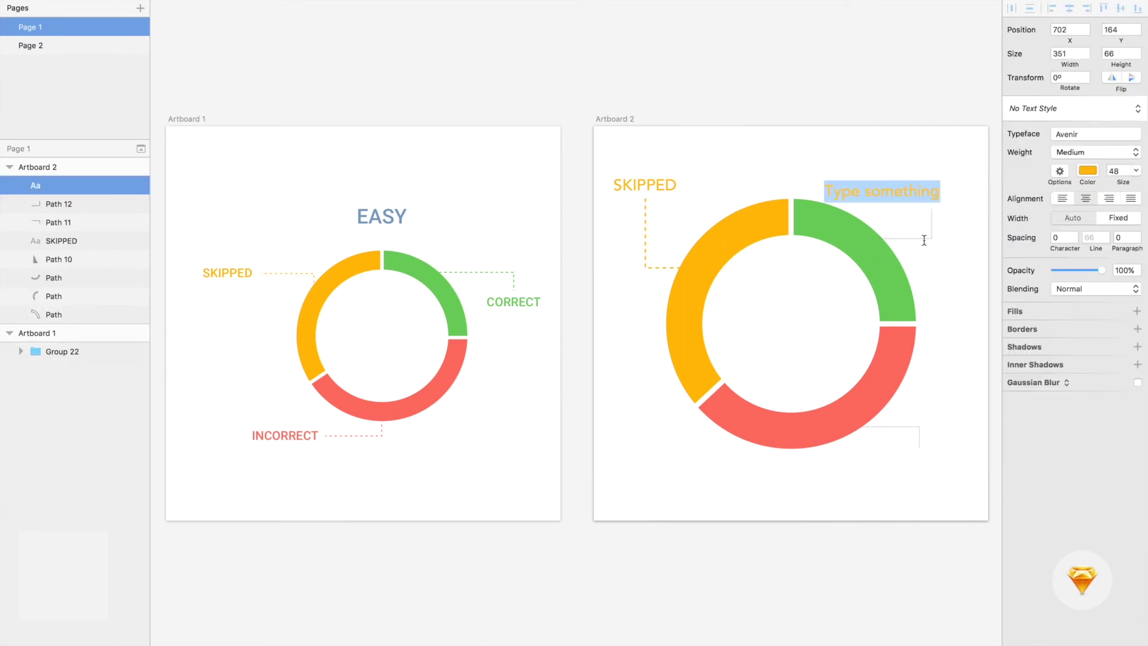
Add CORRECT and INCORRECT text labels near the green and red leaders.
text(CORREC)
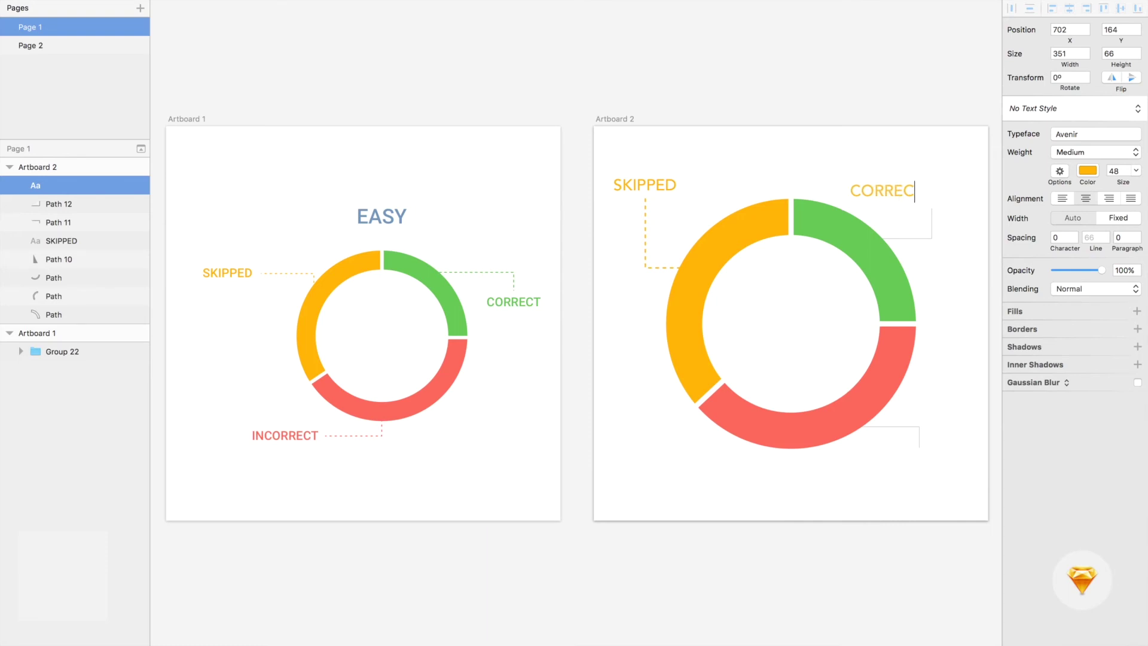
text(T)
key(Escape)
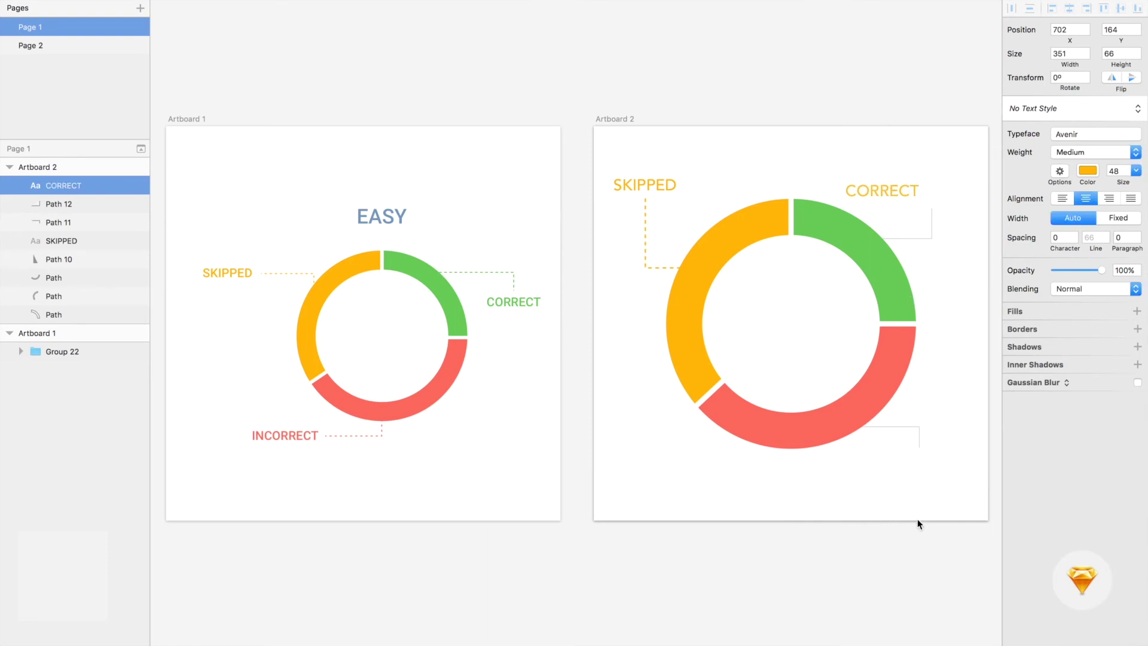
click(939, 482)
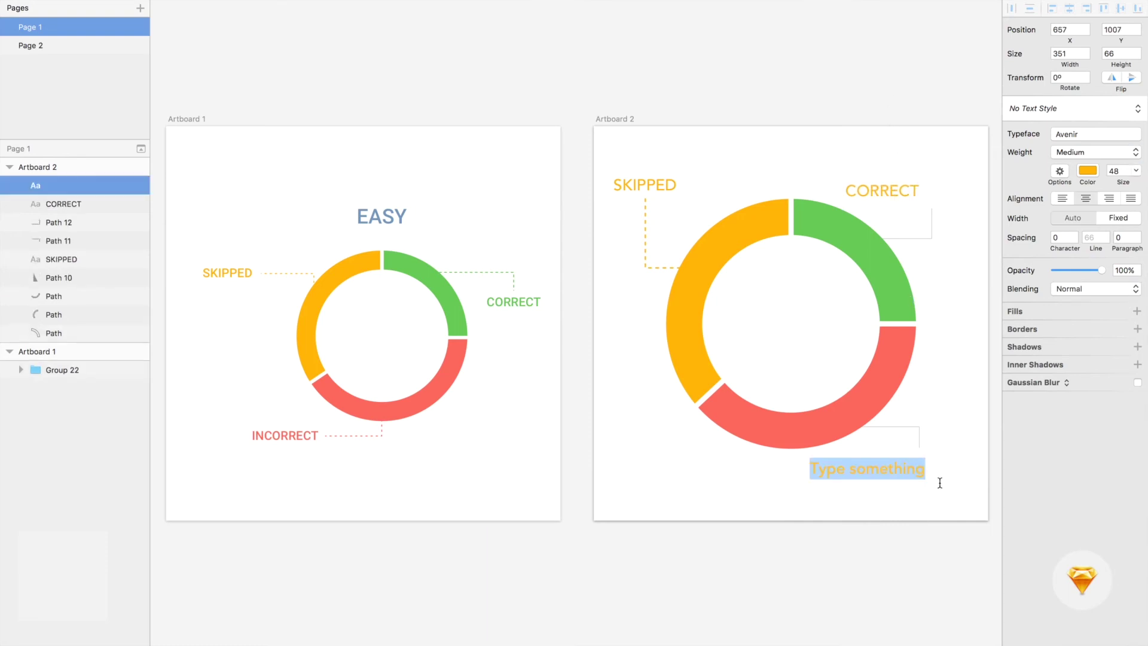
text(I)
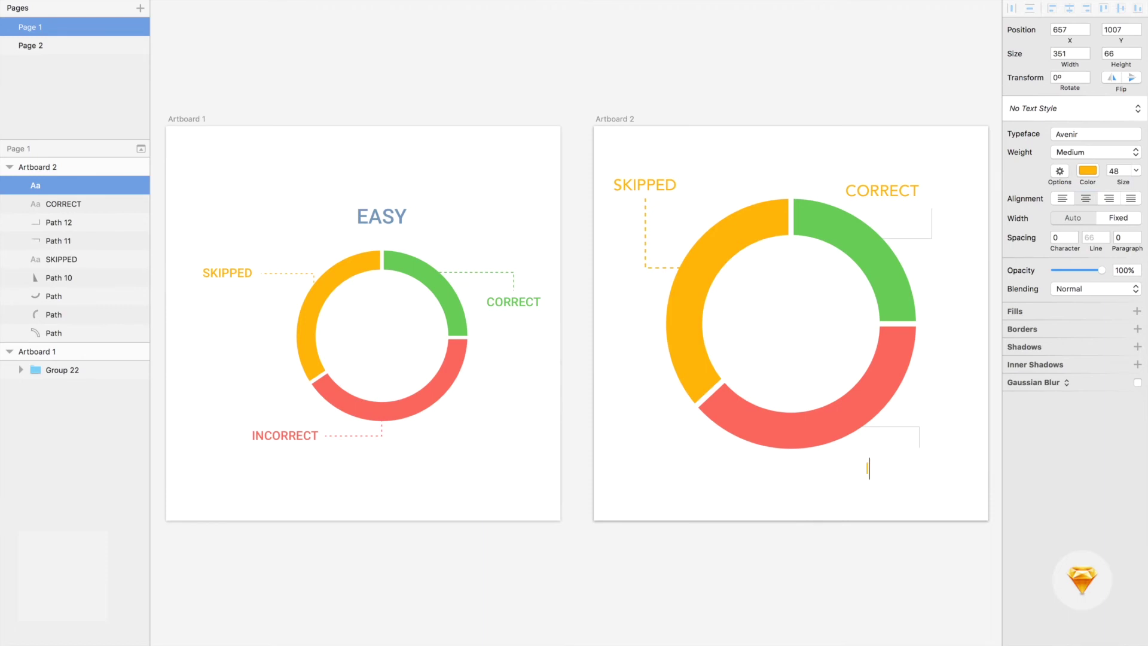
text(NCORRECT)
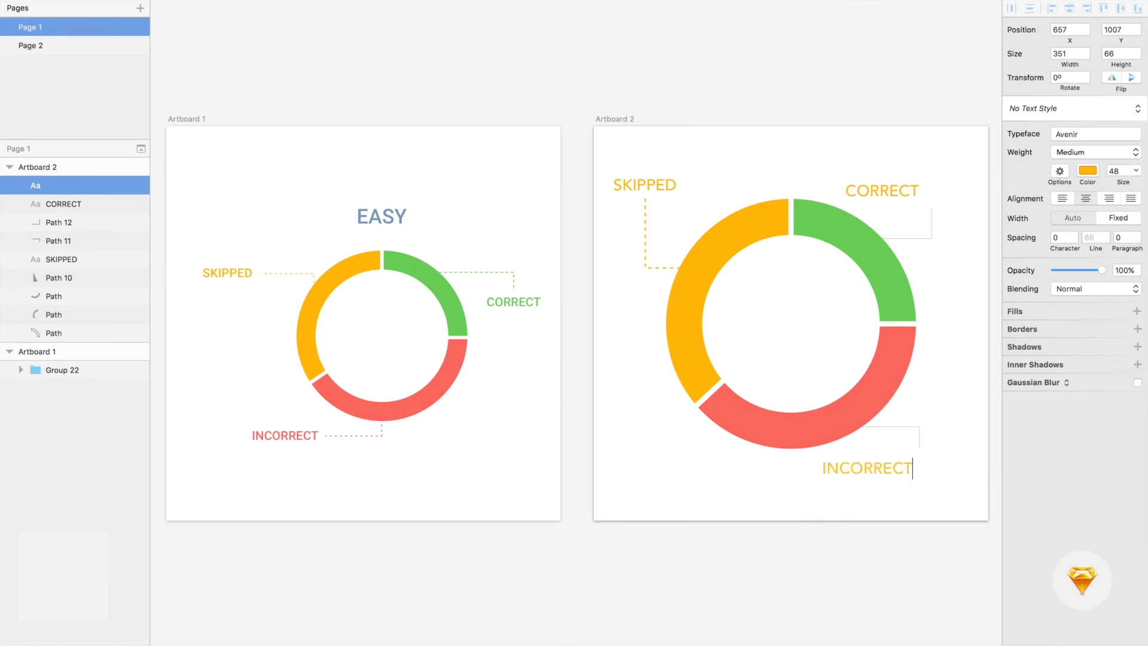
key(Escape)
Position INCORRECT and CORRECT at the ends of their leader lines.
drag(871, 470, 924, 472)
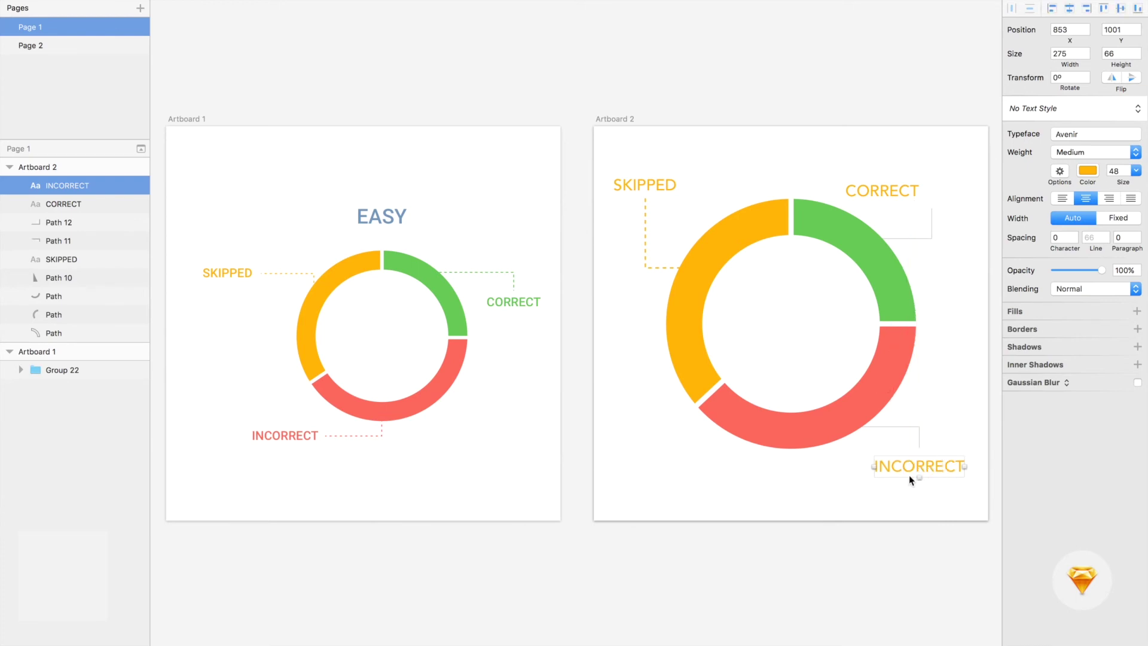
drag(909, 475, 909, 462)
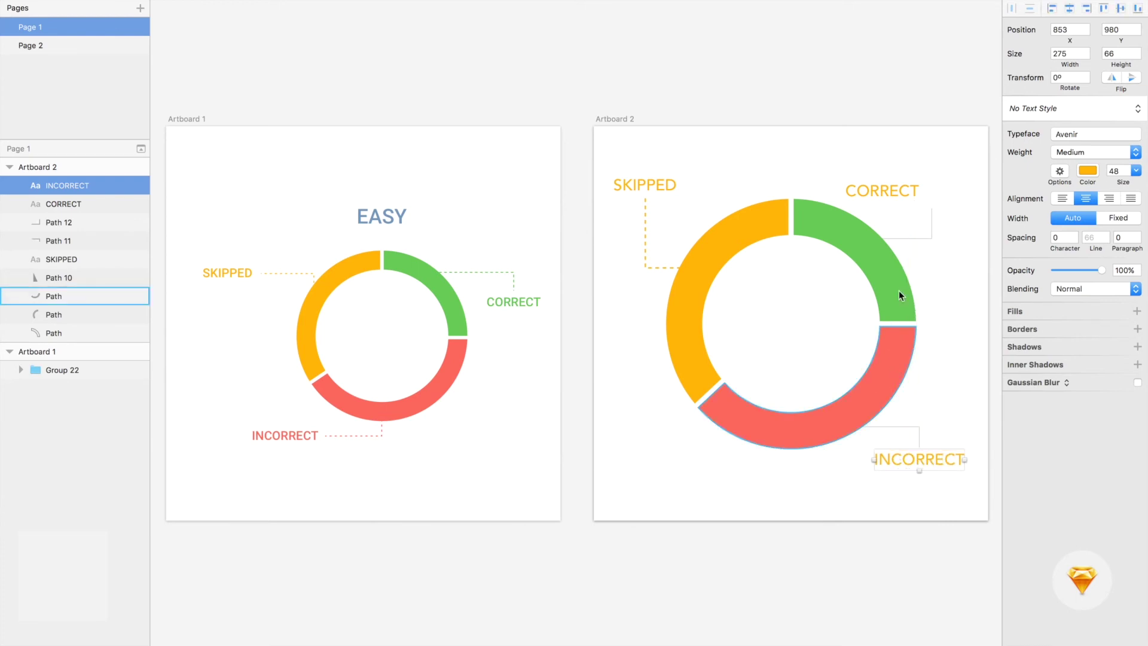
drag(886, 184, 932, 191)
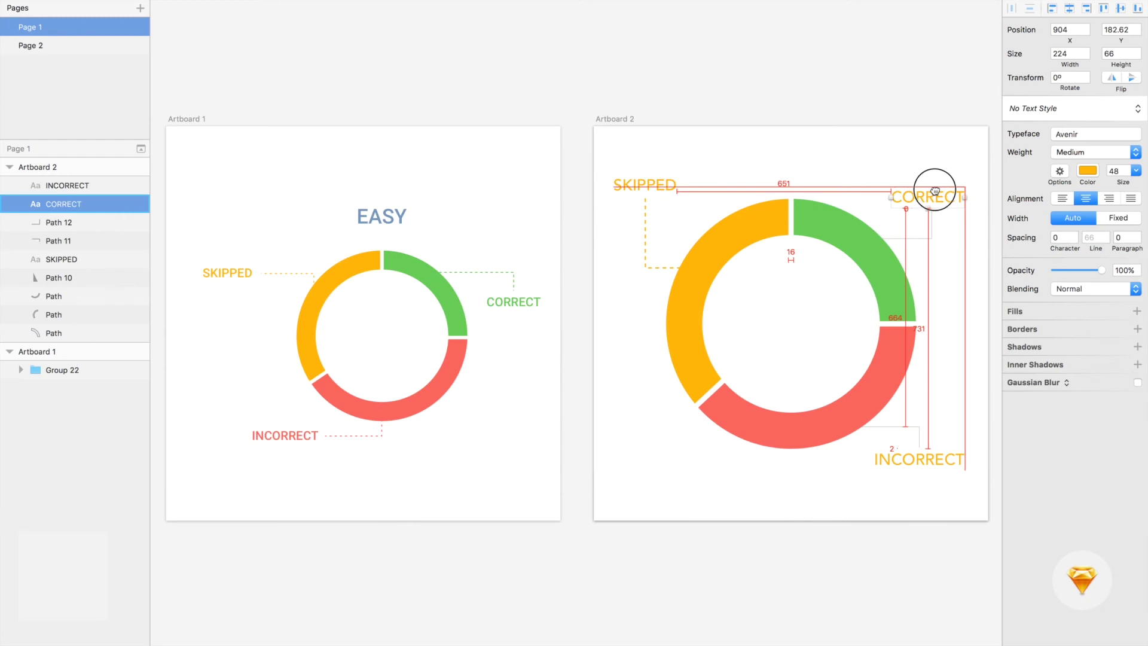
drag(933, 191, 940, 193)
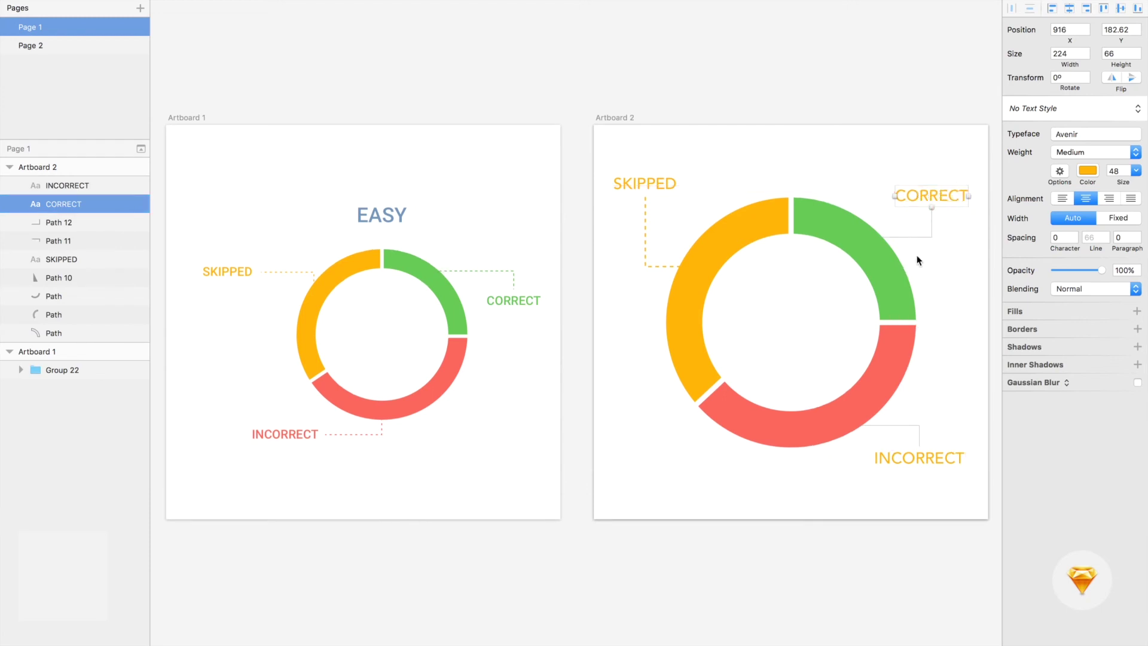
click(913, 156)
click(936, 198)
key(shift+Up)
click(946, 225)
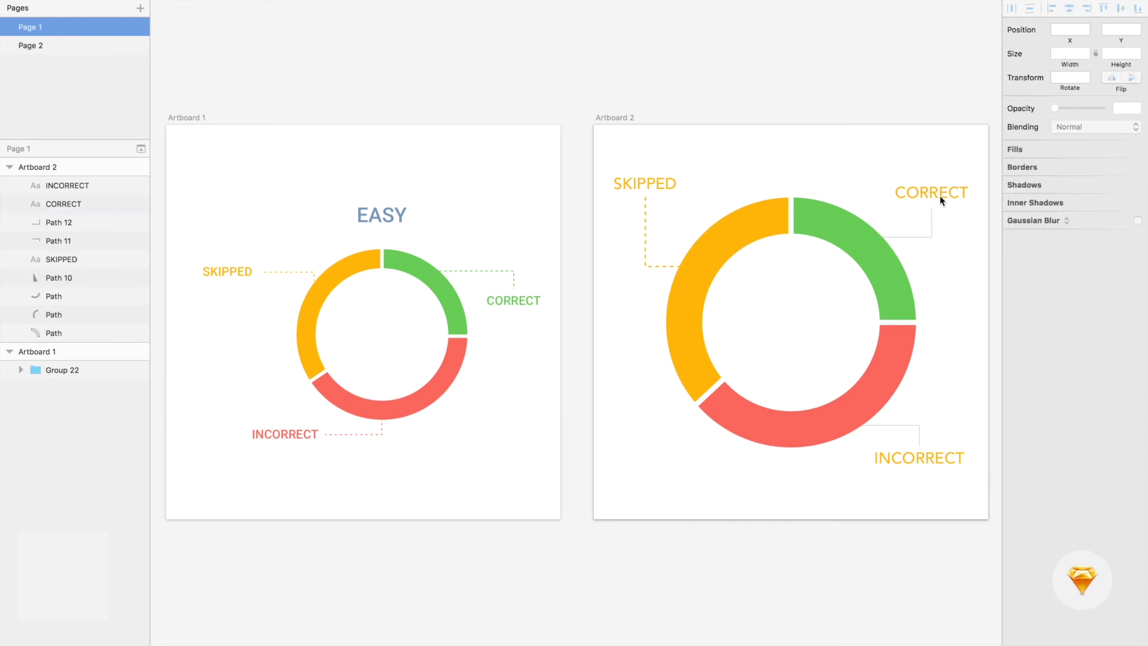
click(941, 200)
Colour CORRECT green and INCORRECT red by sampling the ring segment colours.
click(1087, 171)
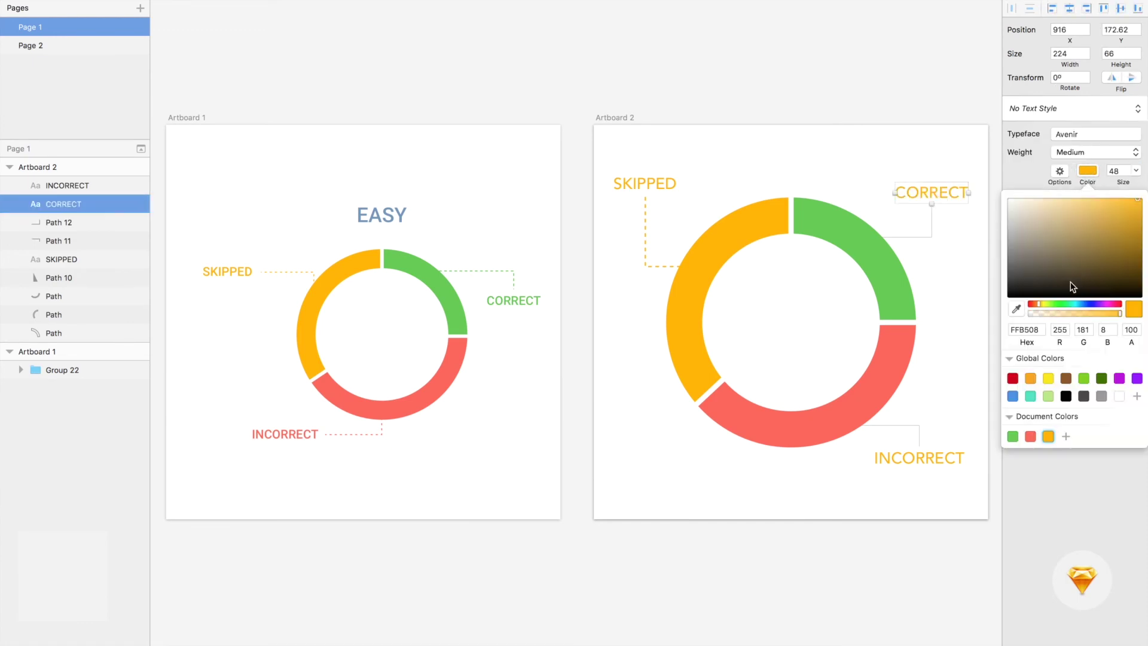
click(1019, 306)
click(884, 269)
key(Escape)
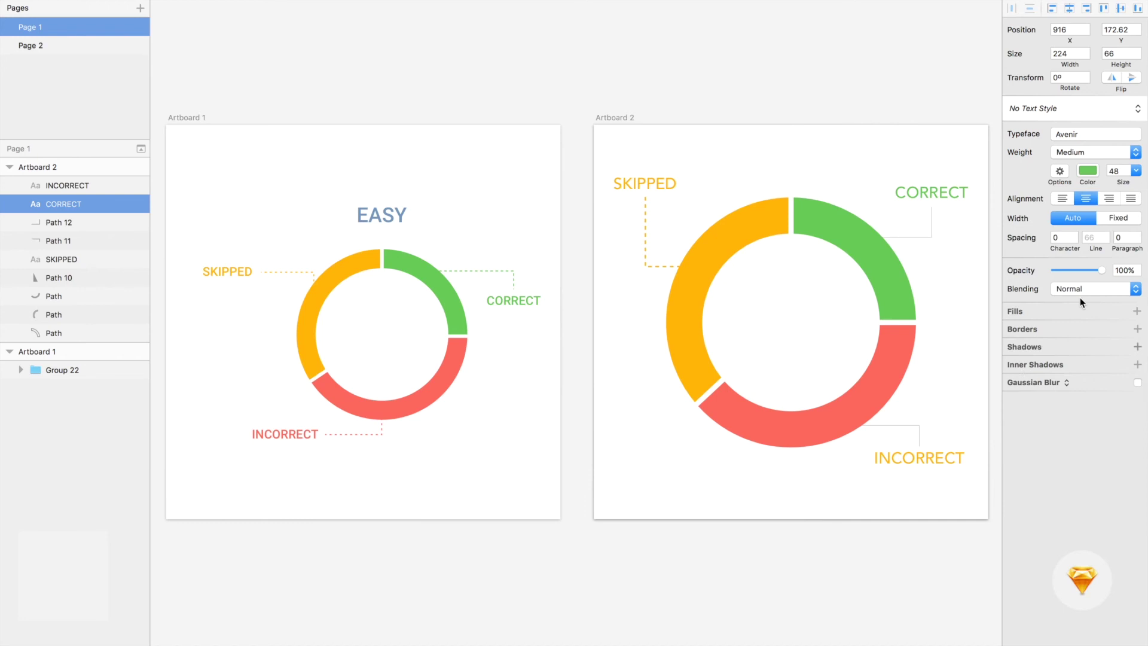
click(937, 459)
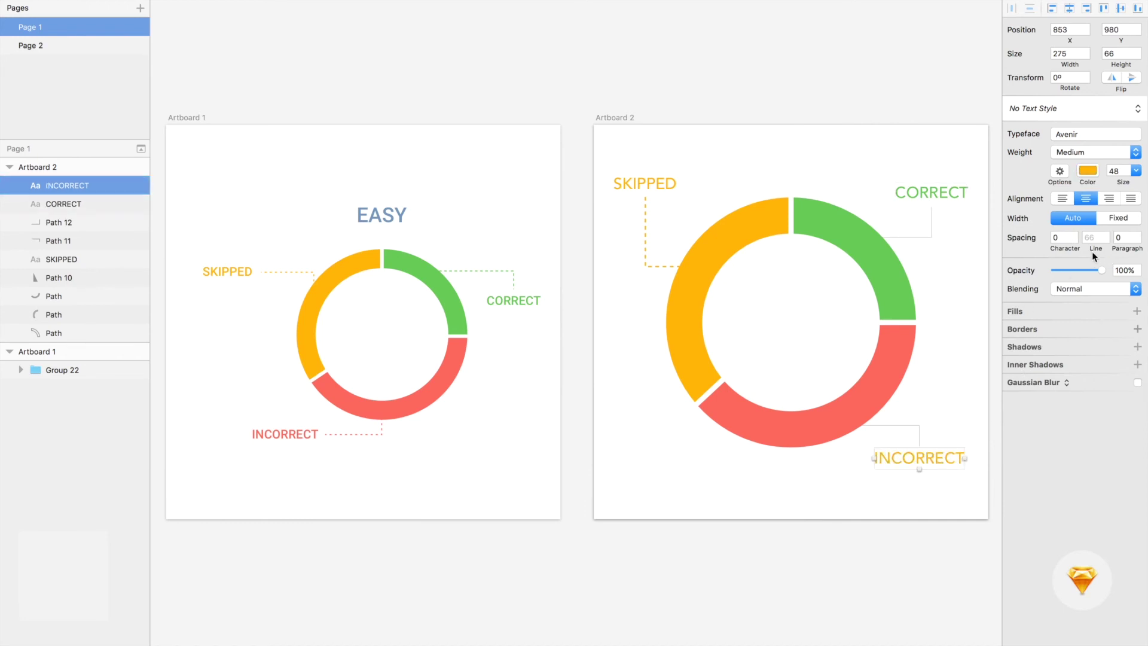
click(1088, 173)
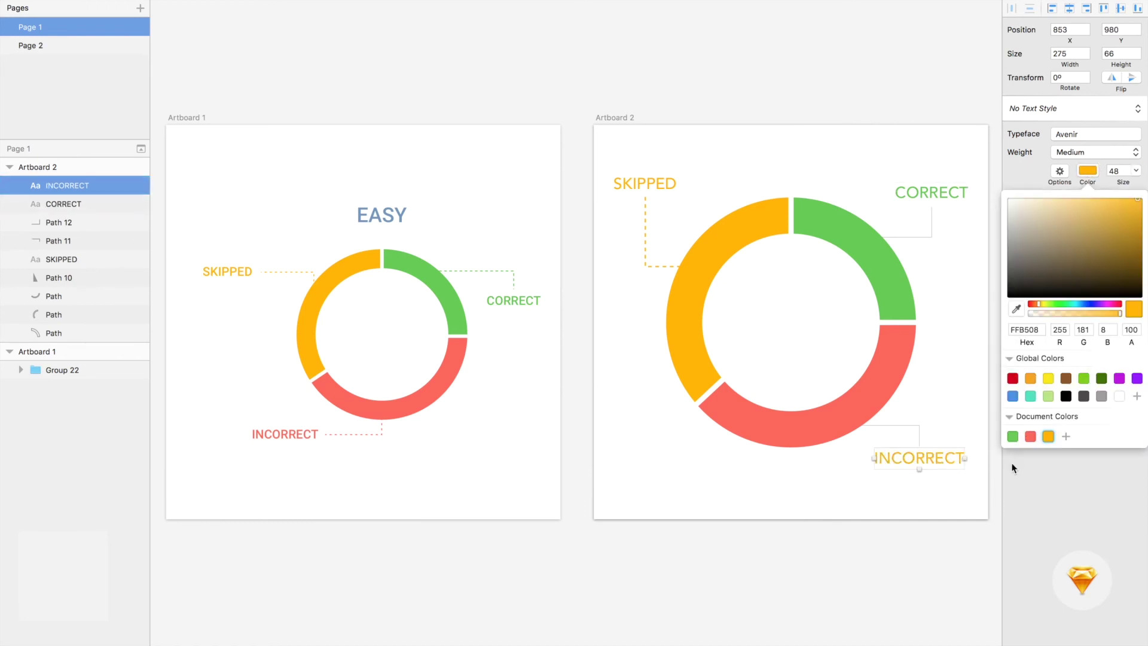
click(1016, 309)
click(831, 411)
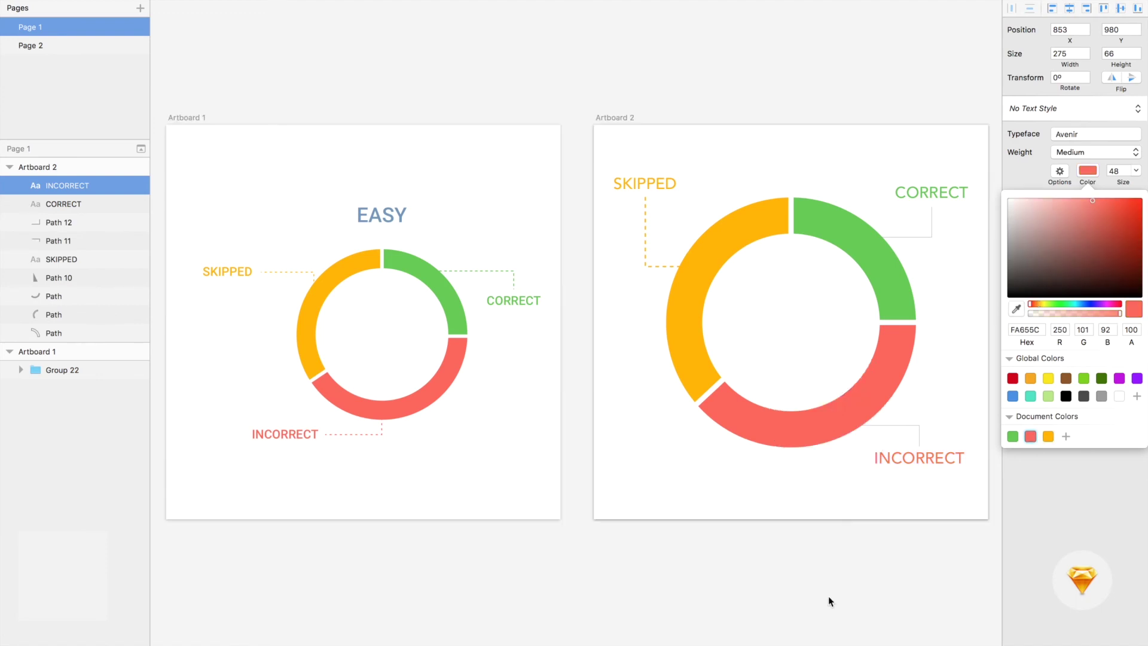
click(827, 596)
Give both new leader lines dash length 8 with rounded ends and joins.
click(914, 432)
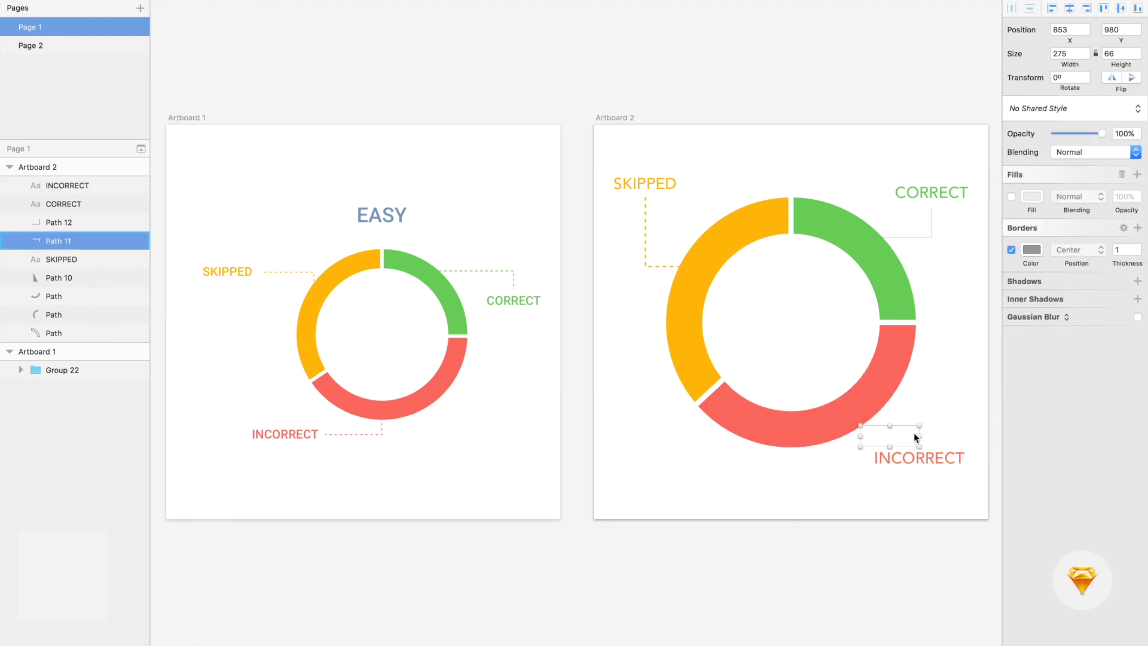
shift+click(927, 236)
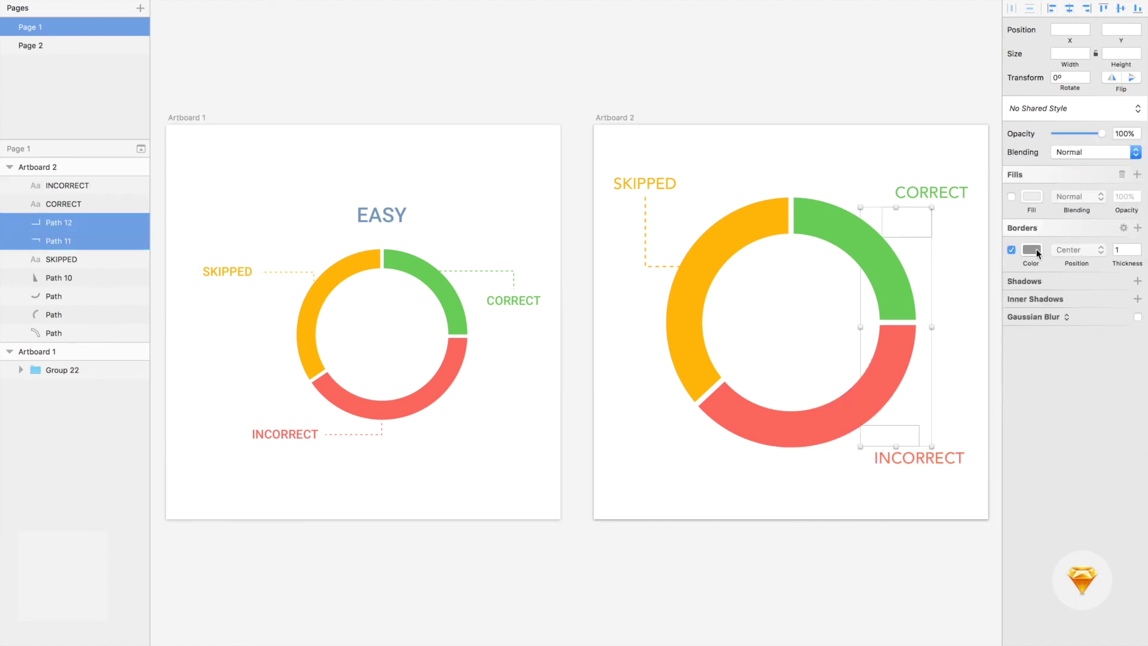
click(1123, 228)
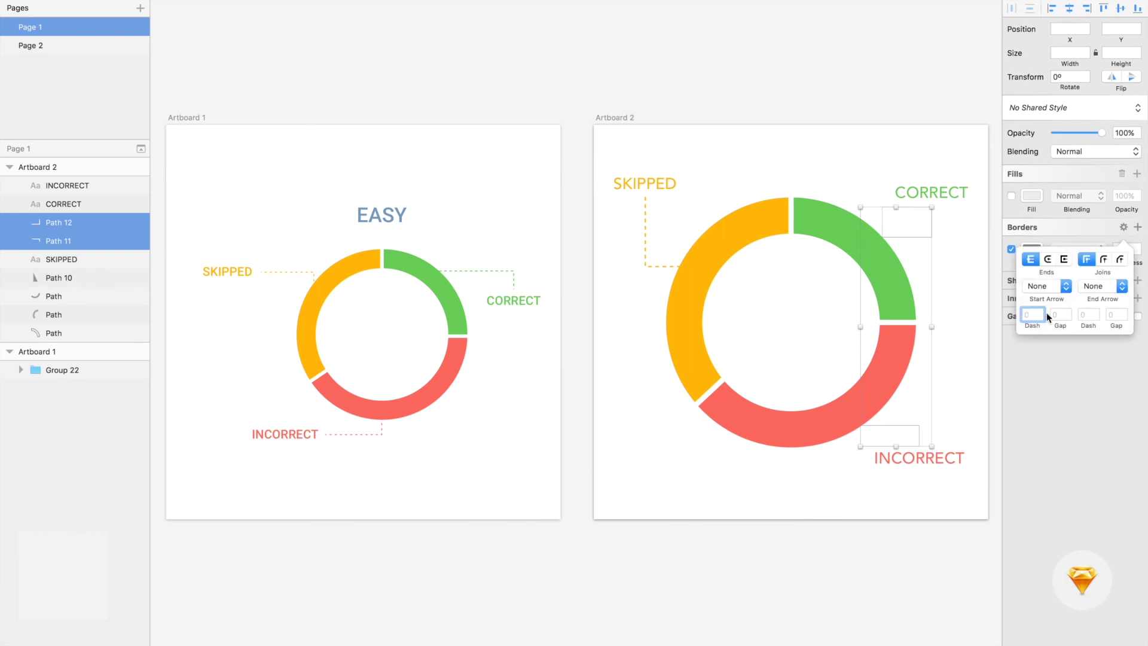
text(8)
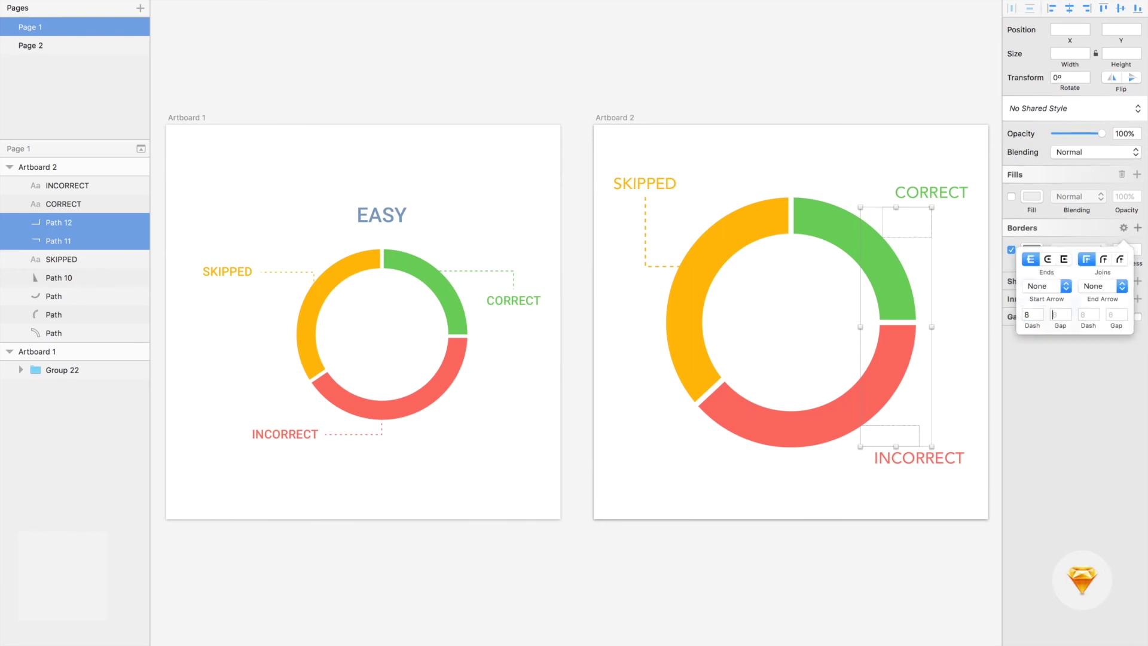
key(Tab)
click(1047, 260)
click(1103, 259)
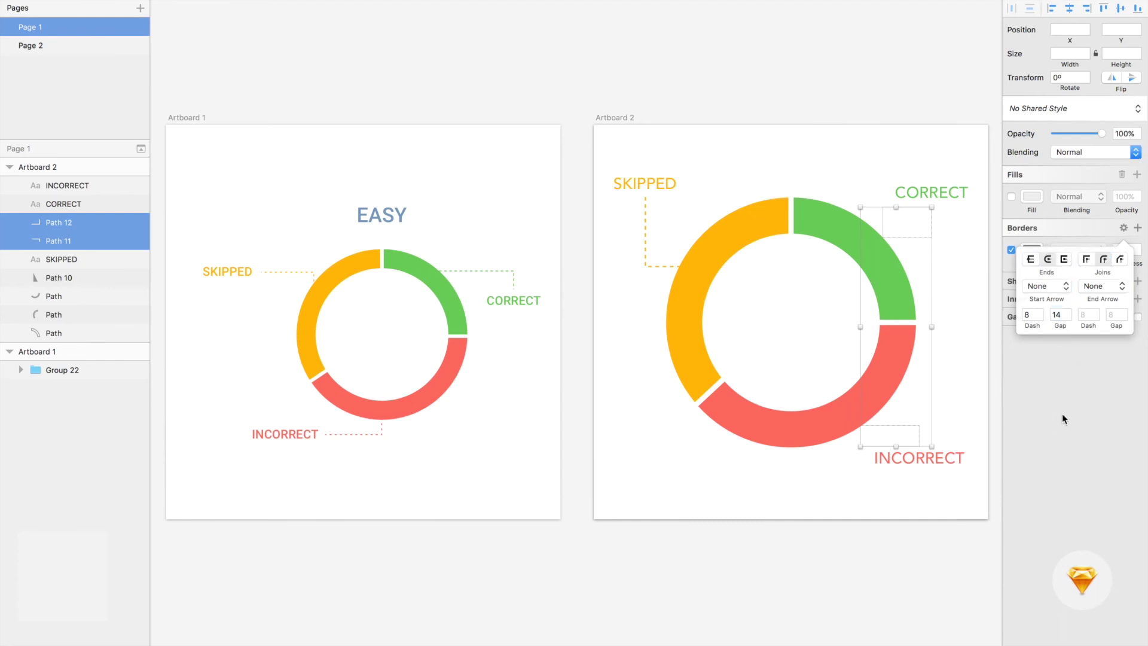
click(1062, 414)
click(1126, 250)
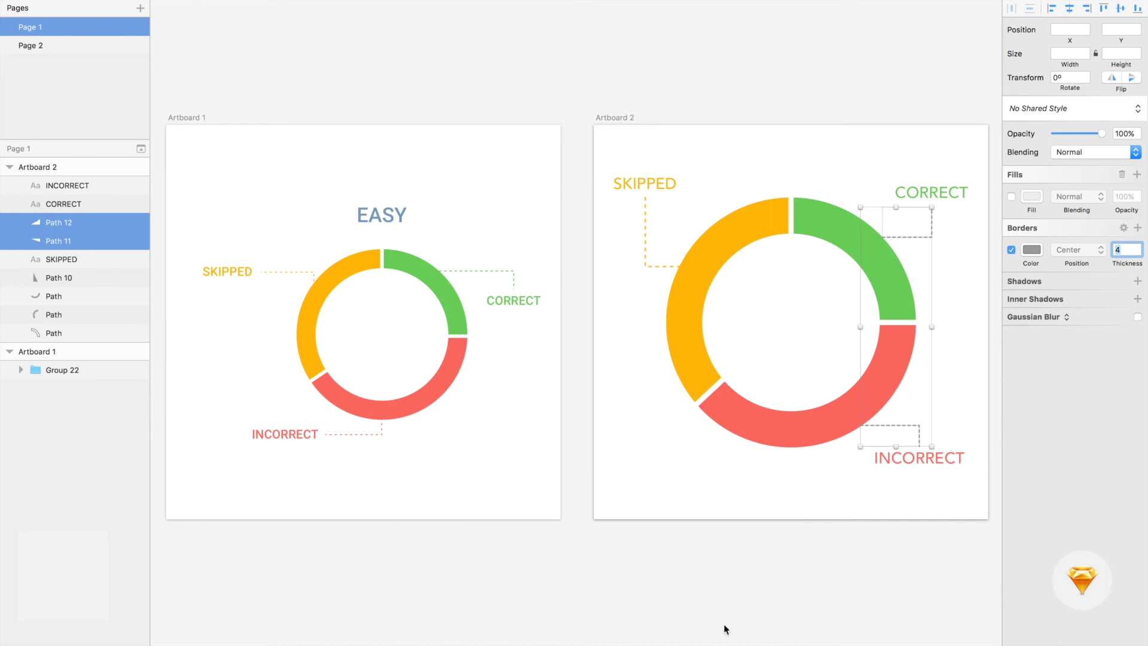
click(741, 603)
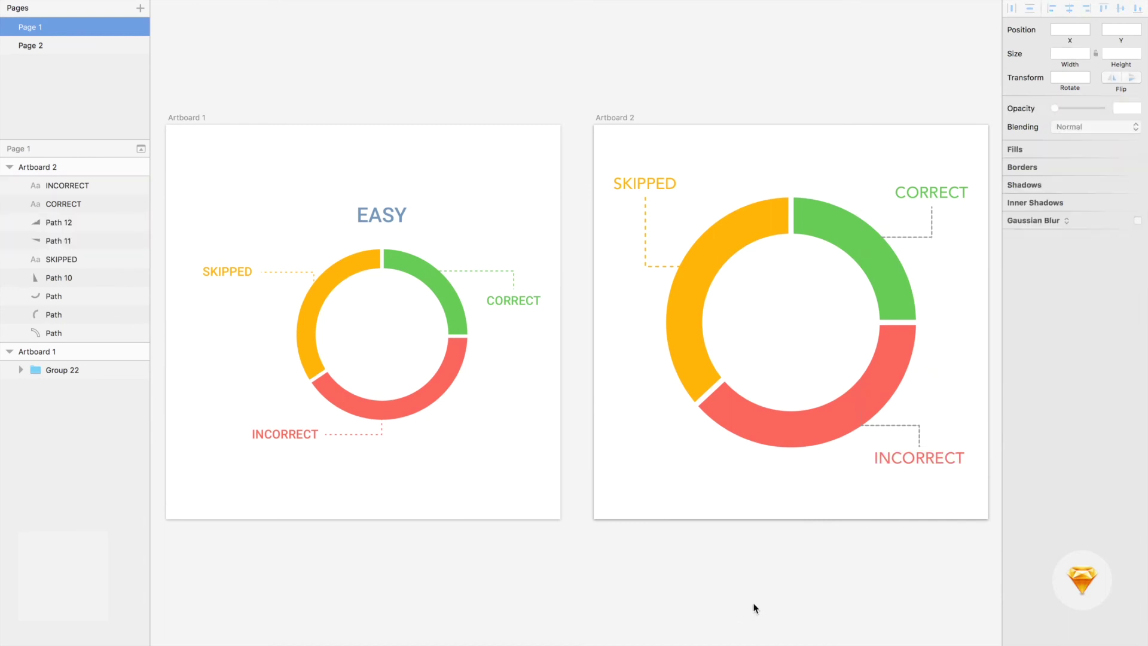
Colour the CORRECT leader line green and the INCORRECT leader line red.
click(908, 238)
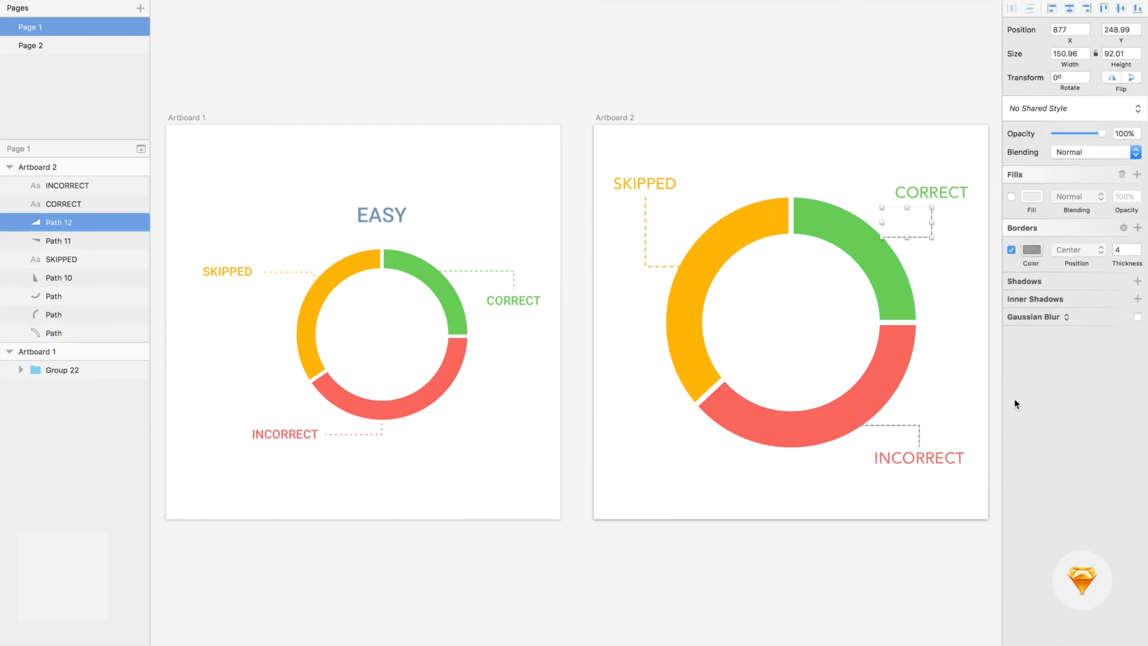
click(1031, 249)
click(1023, 557)
click(936, 548)
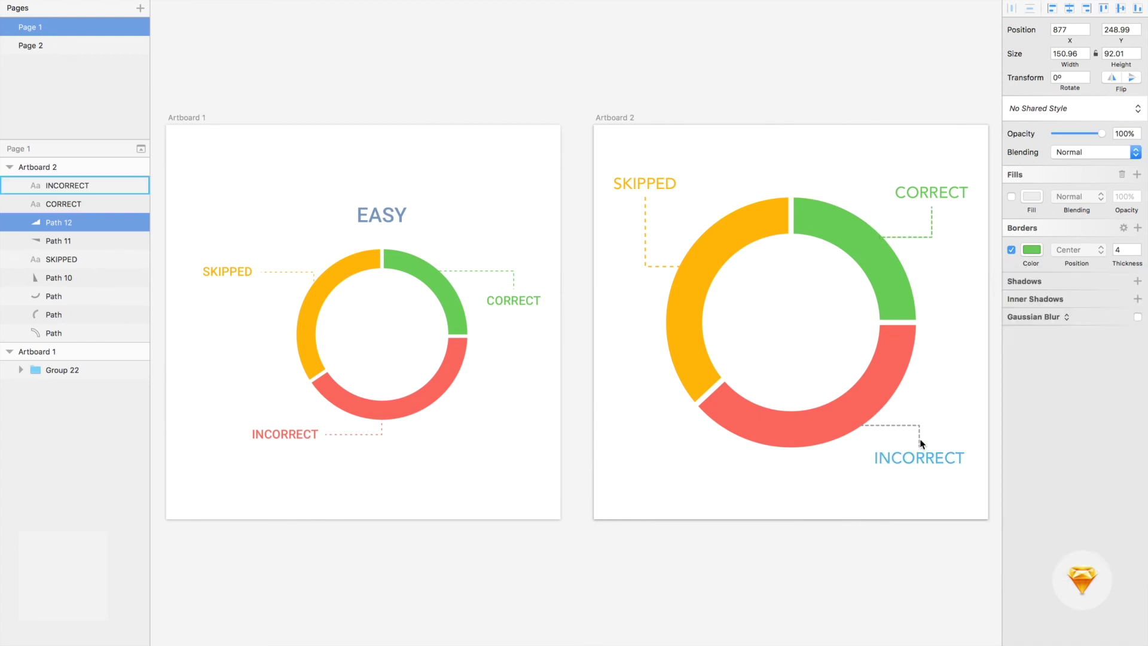
click(915, 425)
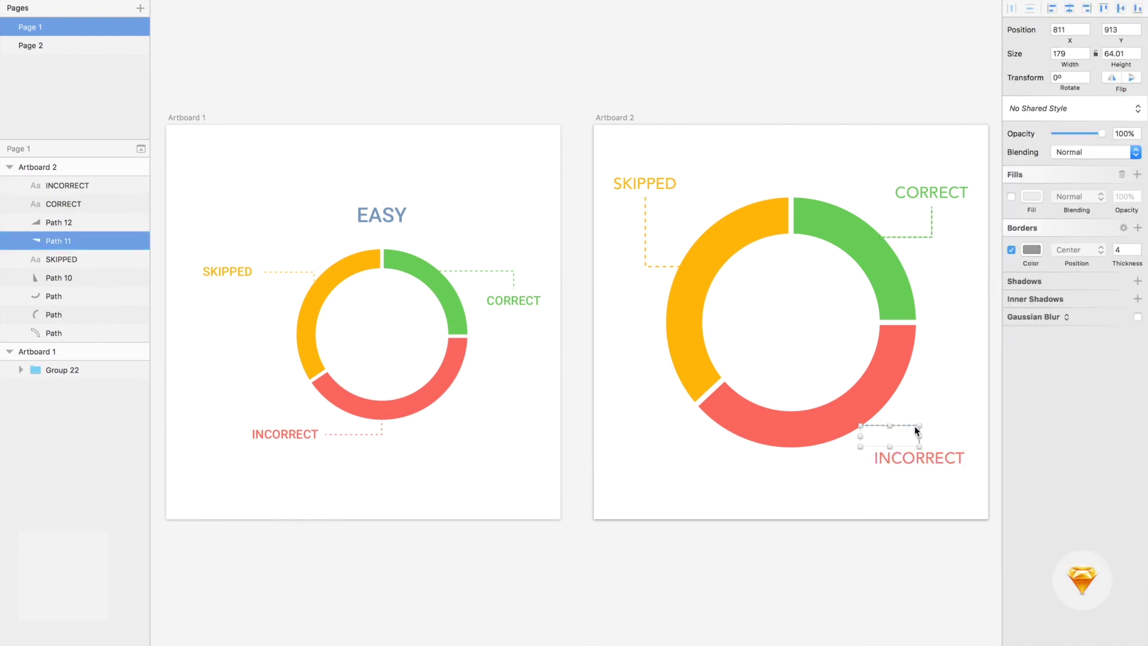
click(1031, 249)
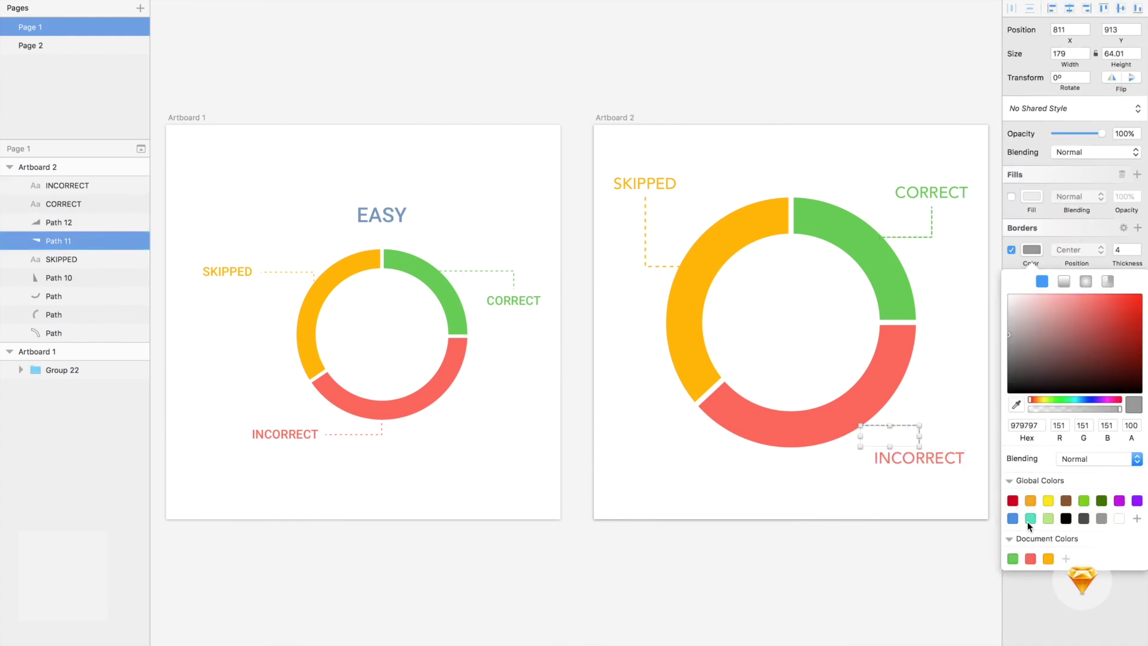
click(1030, 558)
click(794, 561)
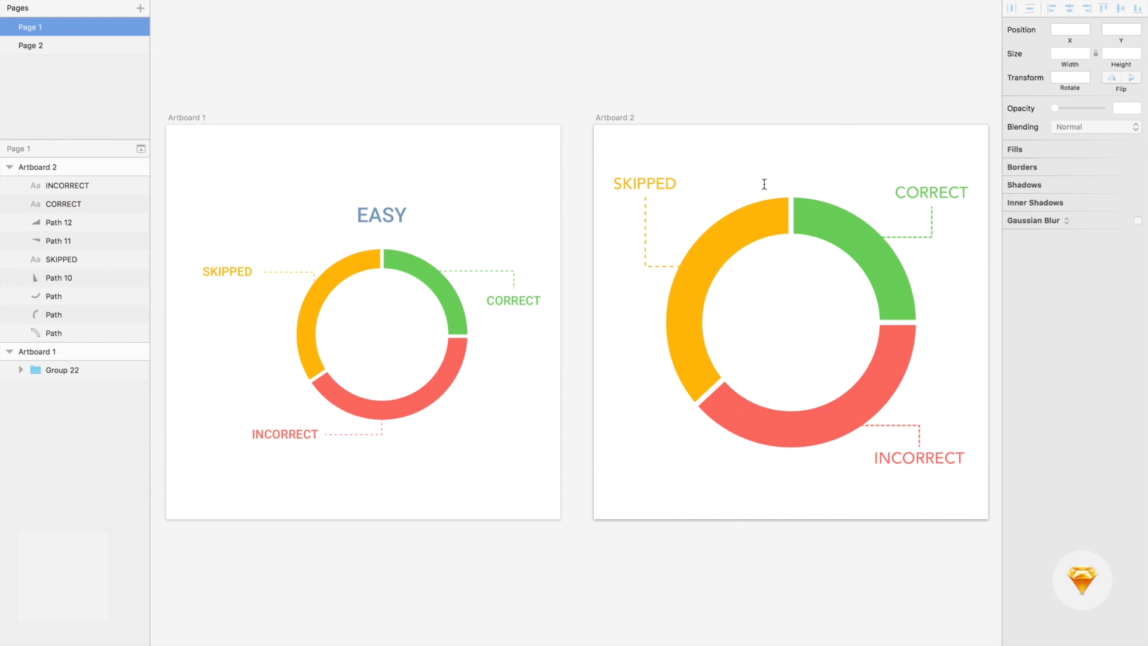
Add an EASY text layer at the top centre of Artboard 2.
click(757, 165)
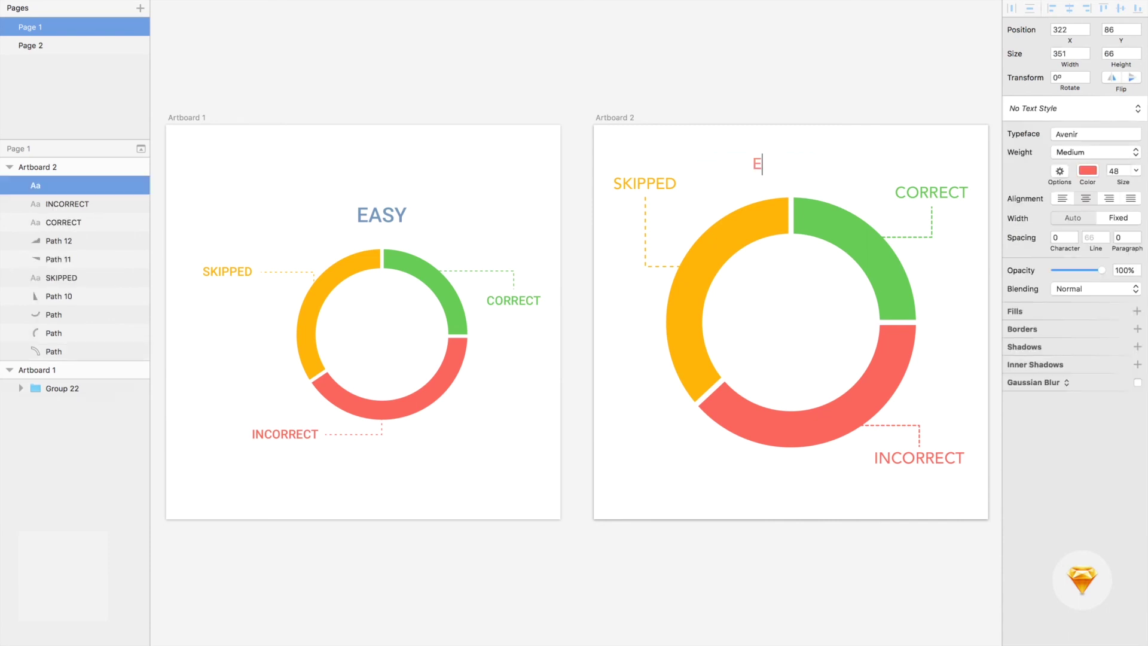
text(EASY)
key(Escape)
drag(745, 167, 788, 141)
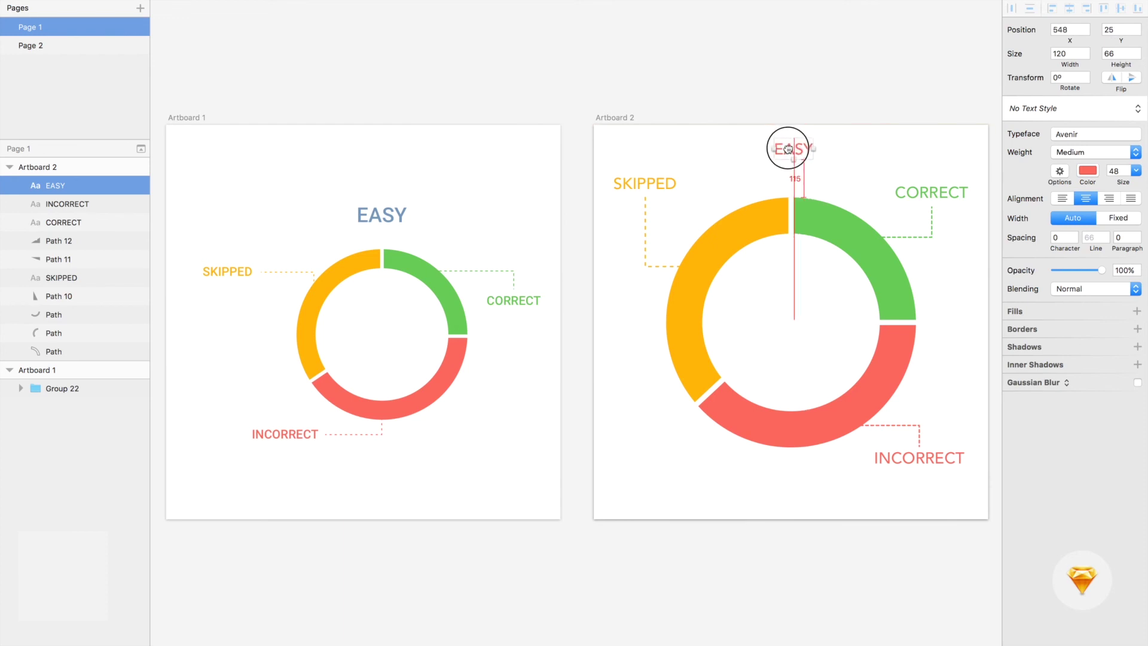
drag(788, 141, 788, 151)
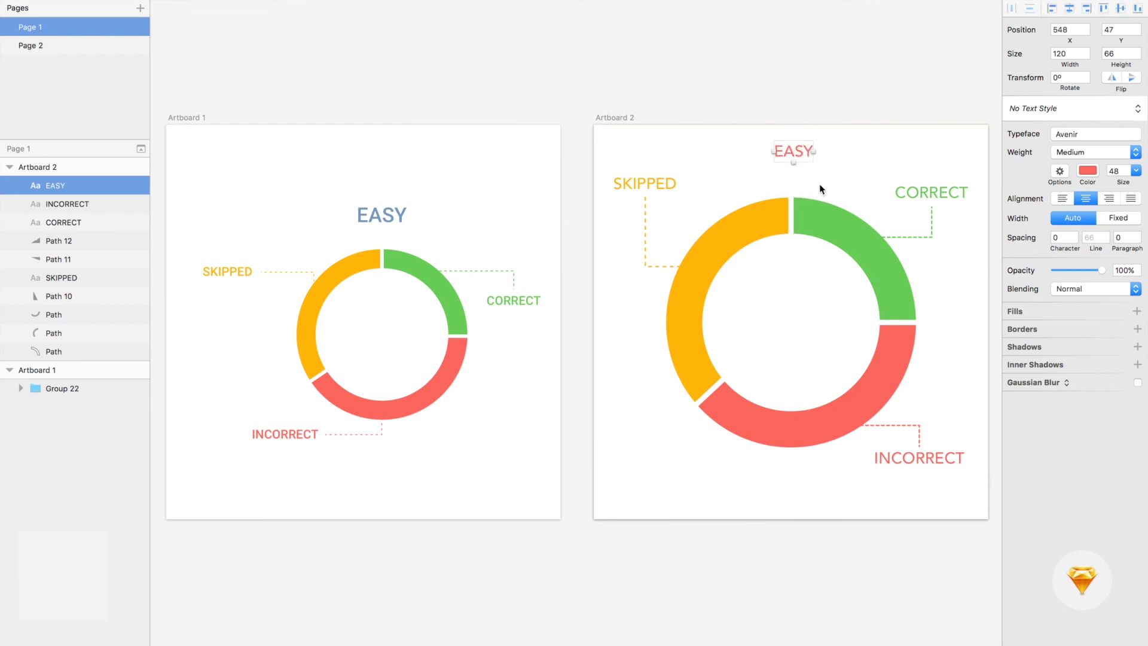
key(Up)
Set the EASY title to font size 64 and lower it above the chart.
click(1135, 170)
click(1118, 320)
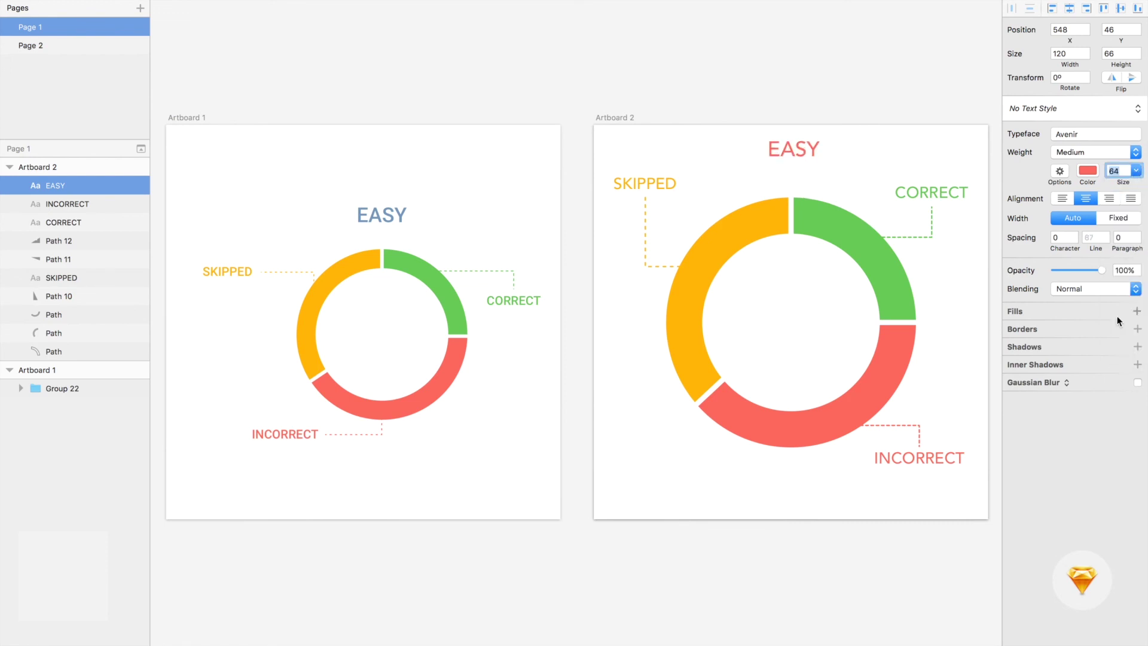
double_click(792, 148)
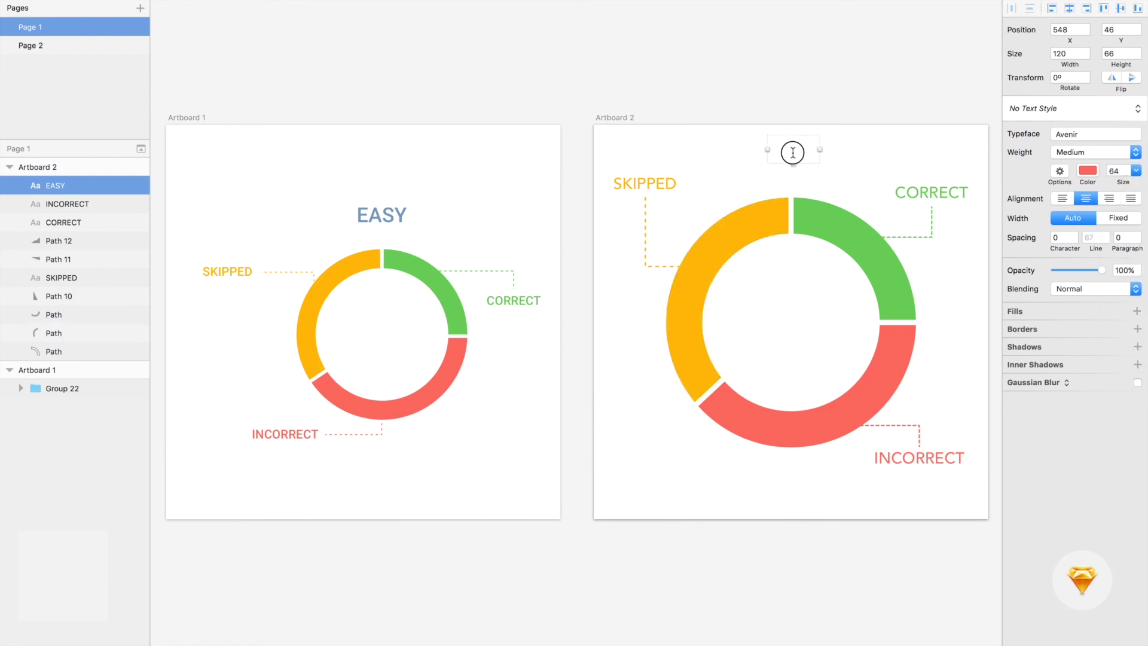
text(EASY)
key(Escape)
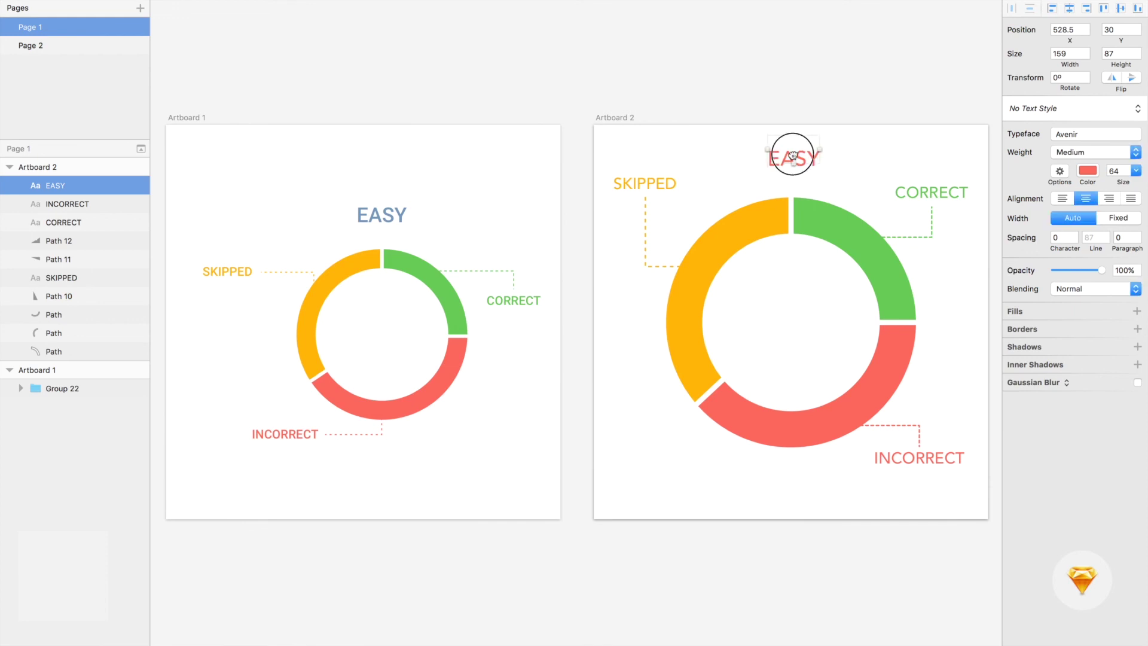
drag(791, 148, 791, 159)
Tint the EASY title a soft grey-blue.
click(1087, 170)
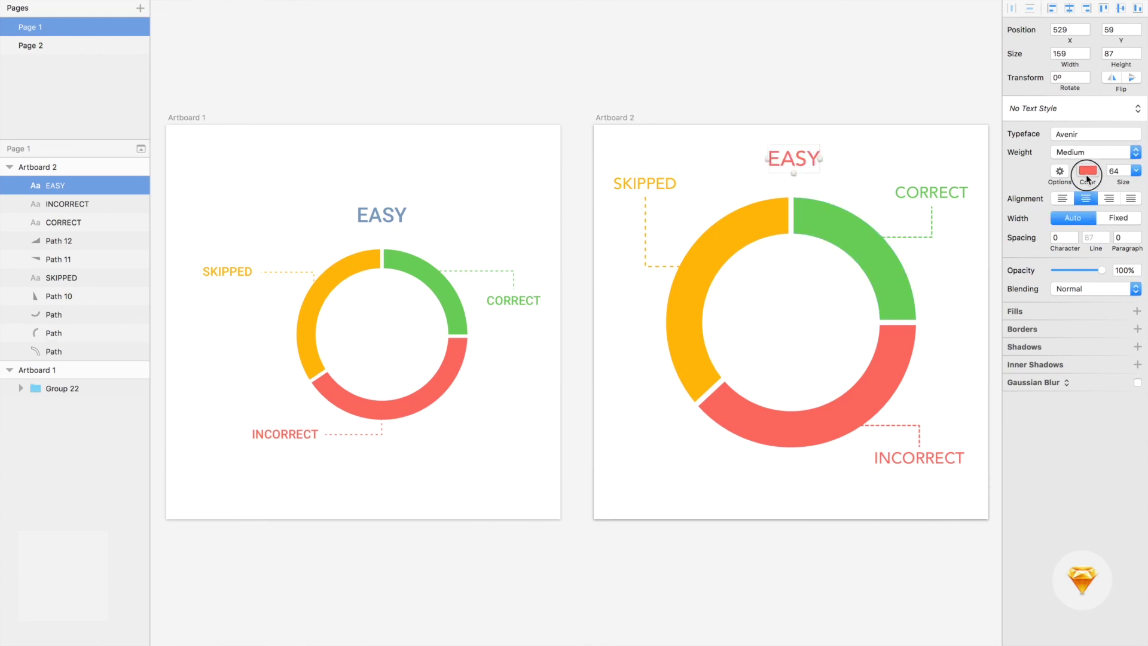
click(1083, 396)
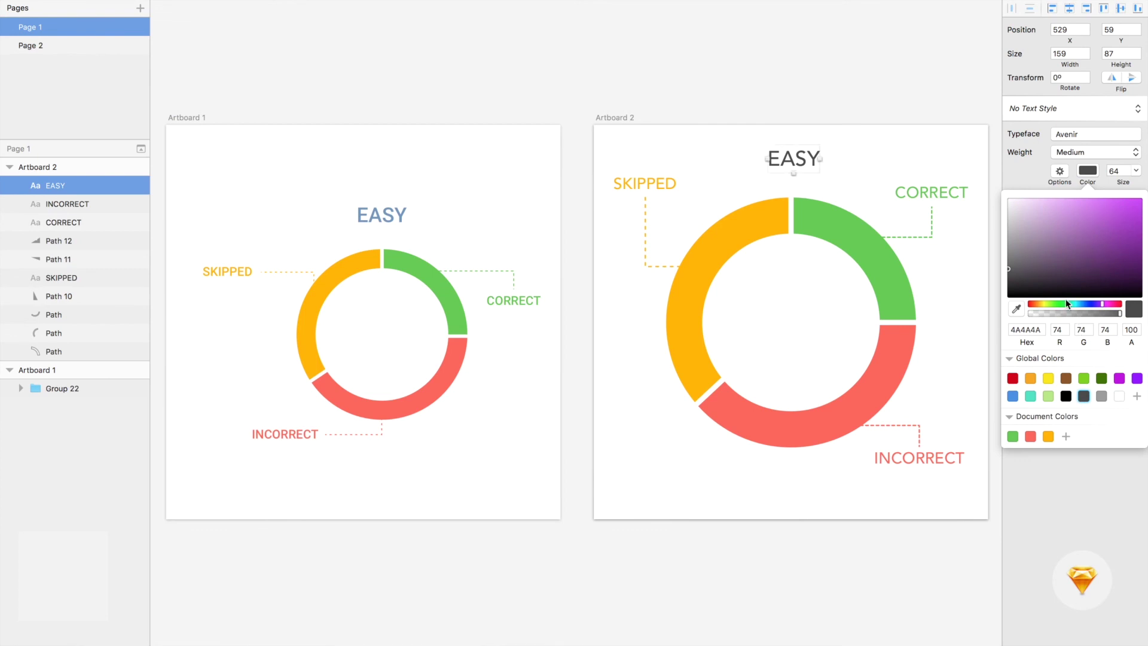
click(1084, 305)
drag(1066, 262, 1040, 251)
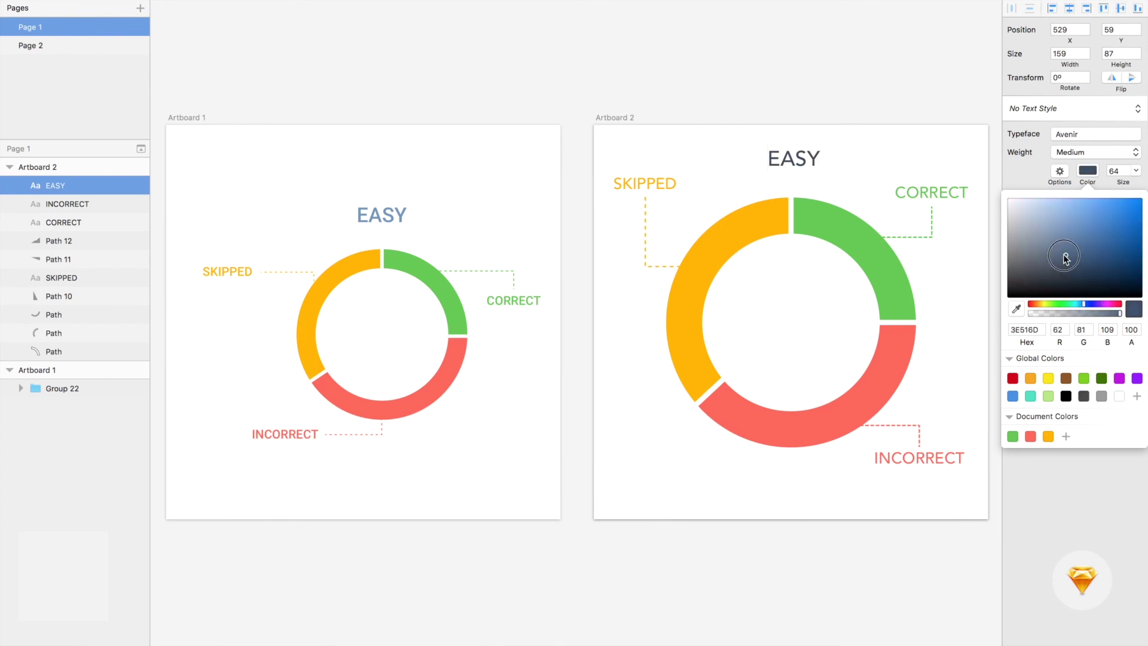
drag(1034, 243, 1034, 243)
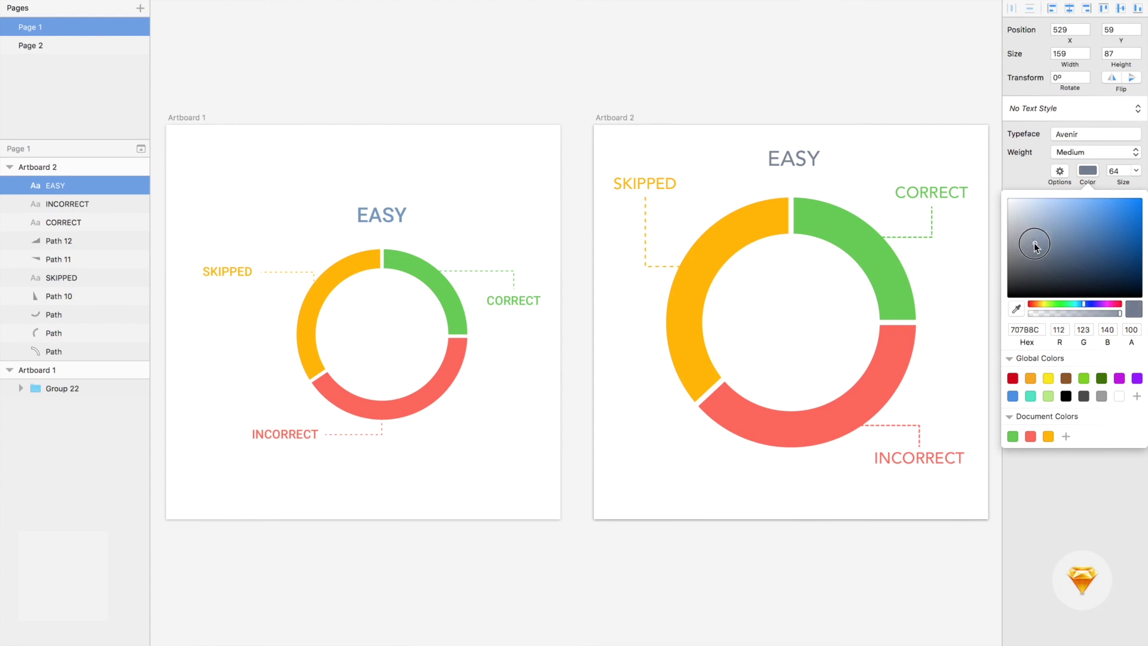
click(845, 65)
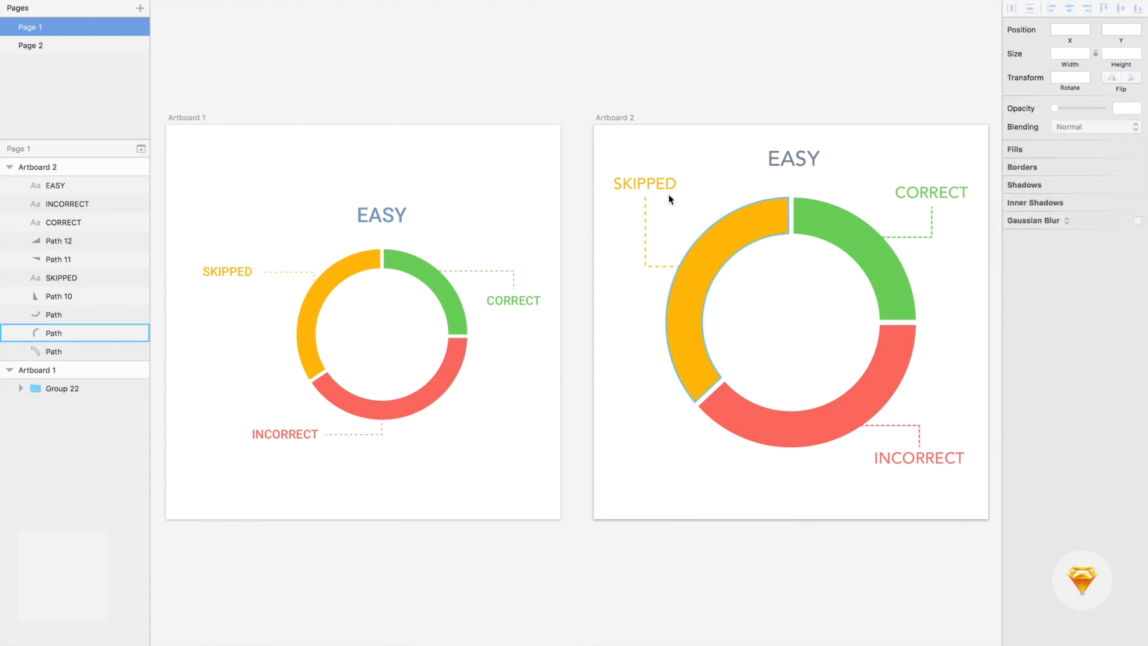
Group all Artboard 2 layers except EASY, move the group down centred, and cancel the save dialog.
drag(623, 160, 947, 502)
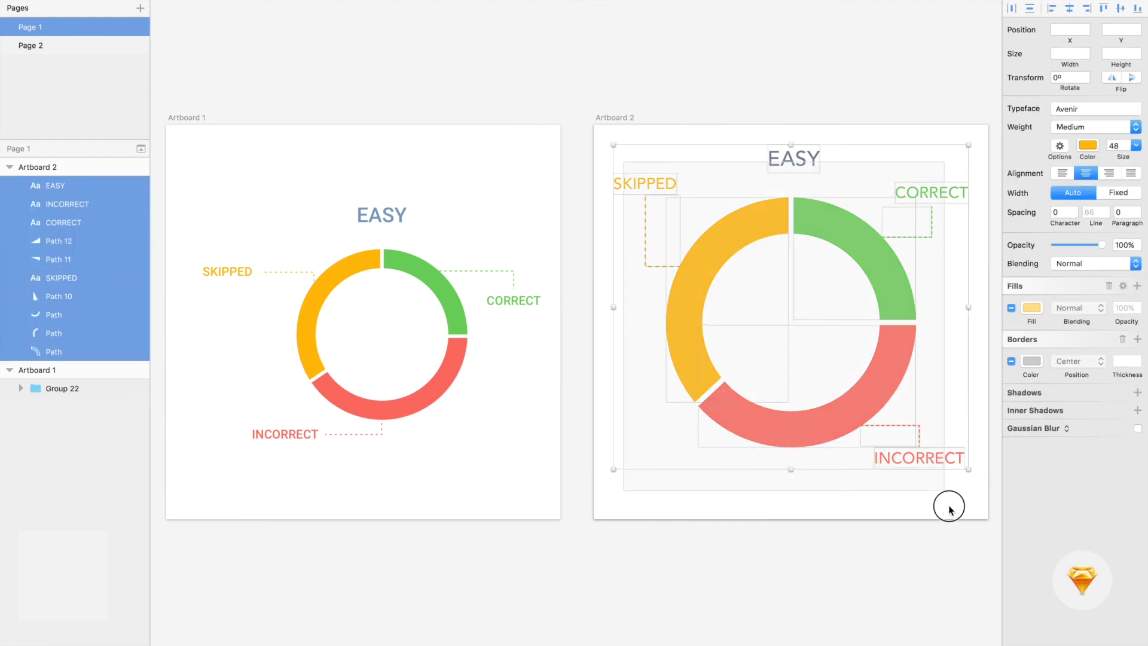
shift+click(801, 157)
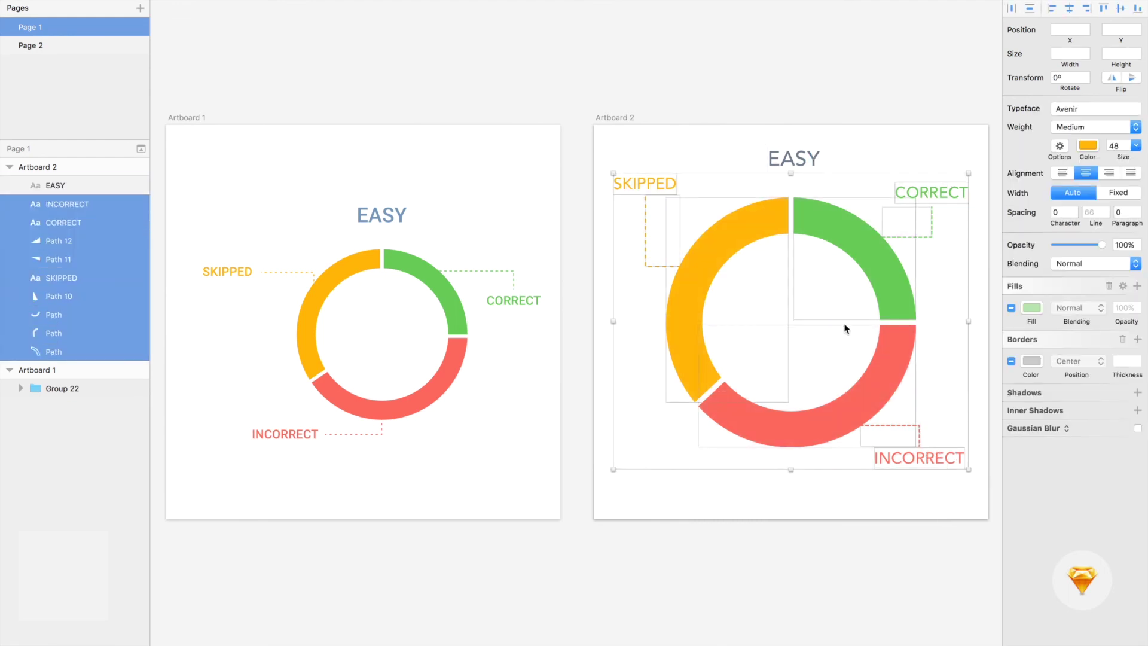
key(super+g)
drag(802, 232, 805, 244)
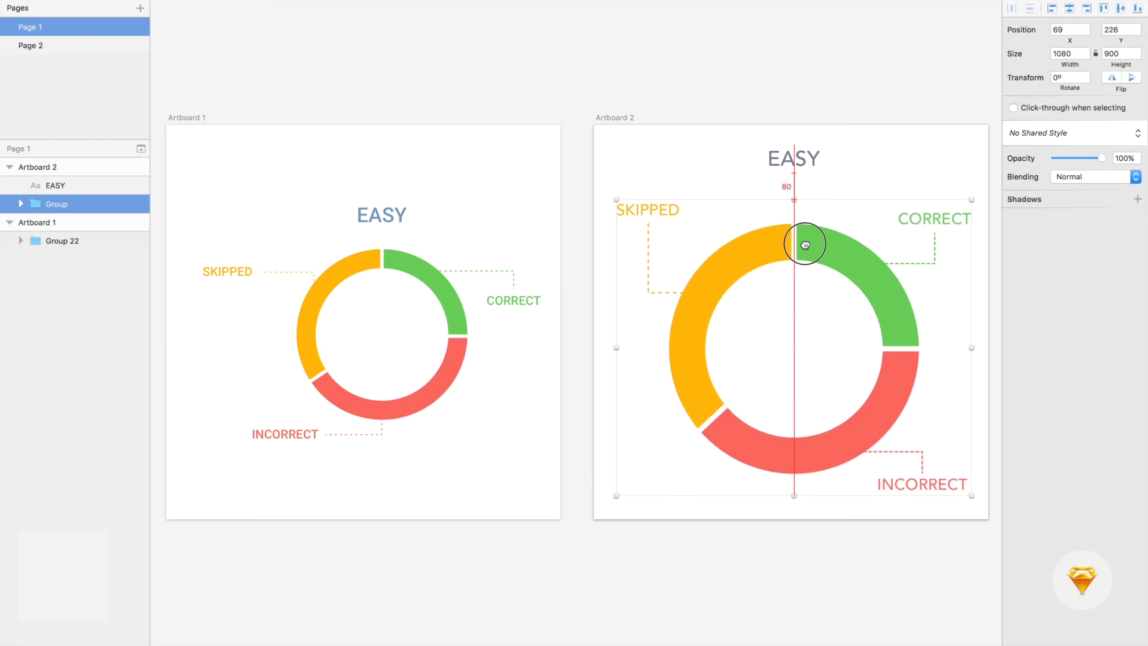
click(880, 183)
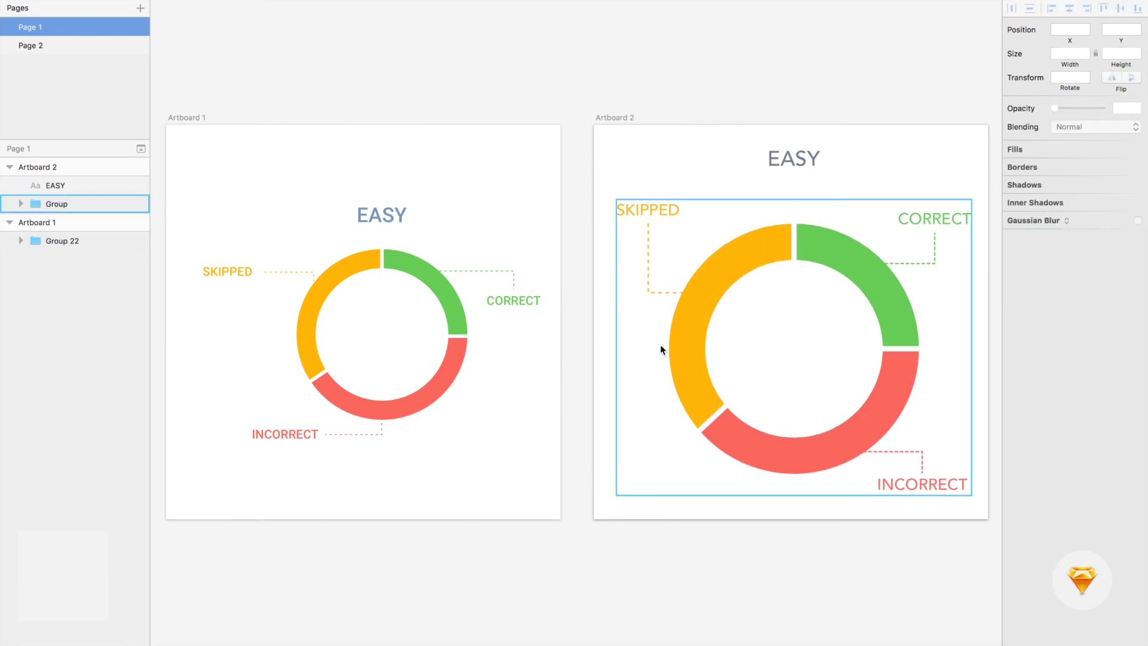
key(ctrl+s)
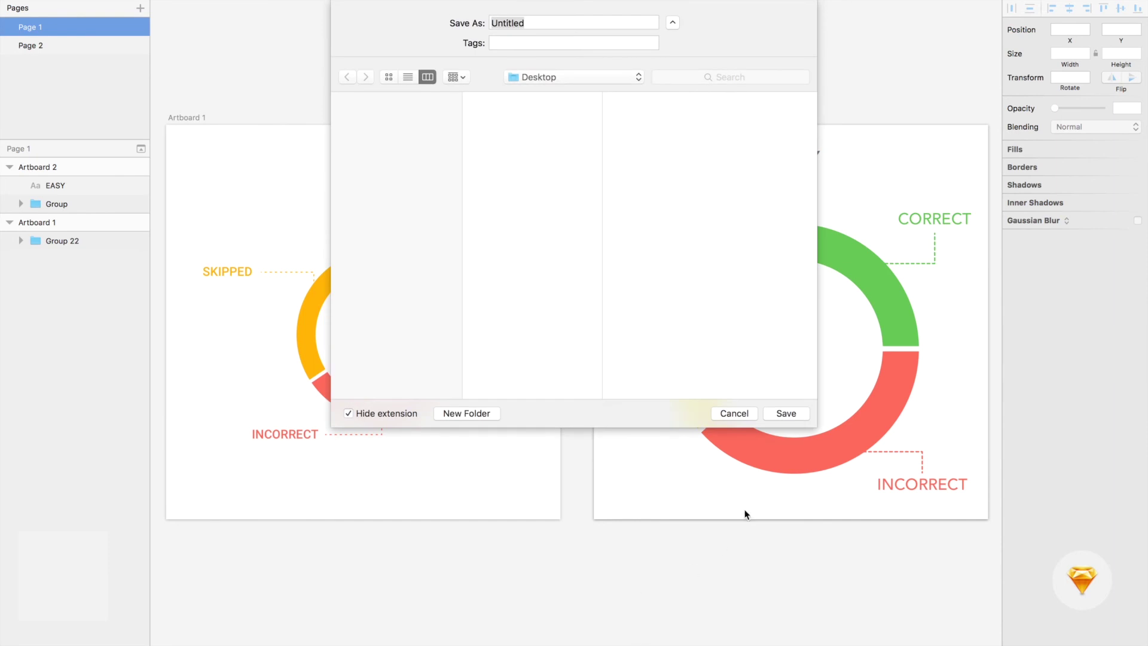
click(729, 413)
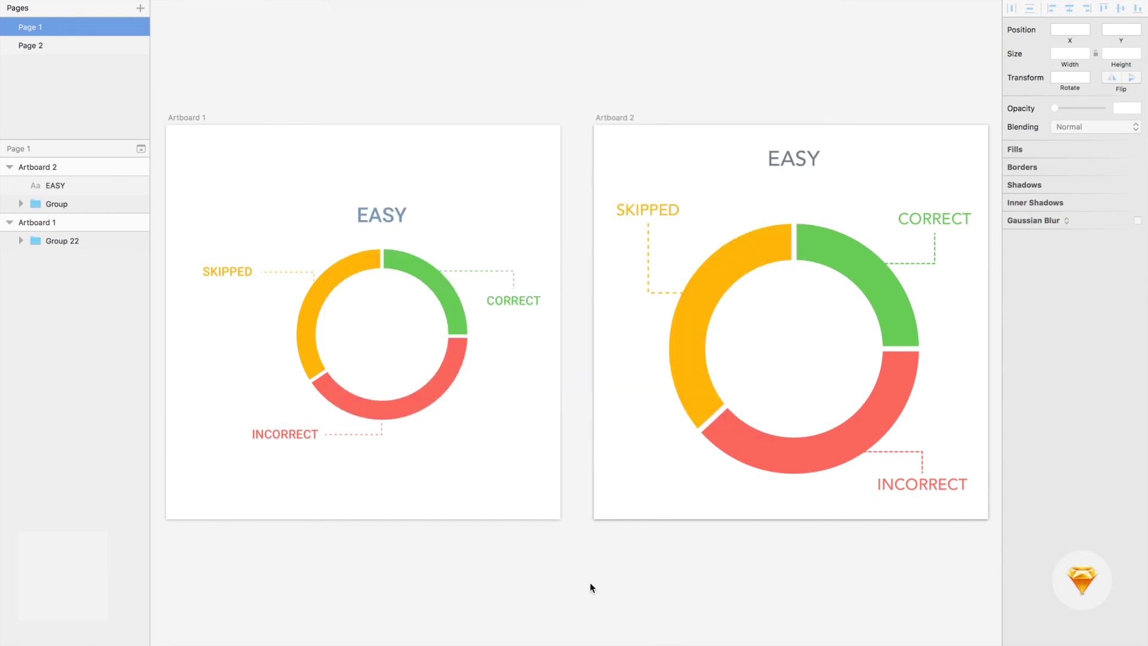